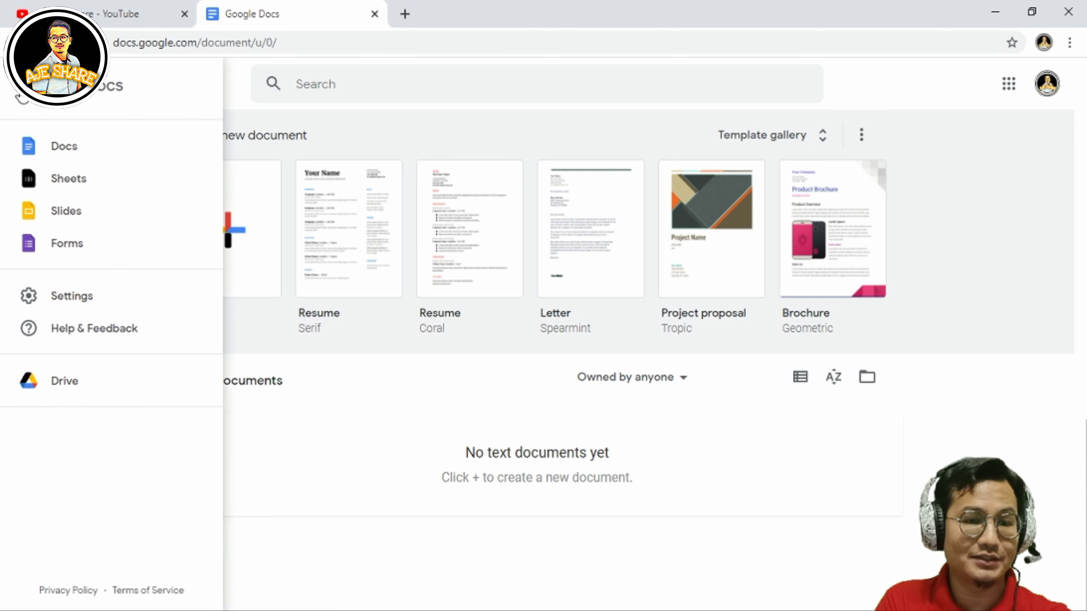
Step: Go to Google Forms and start a new blank form
{"action": "left_click", "coordinate": [56, 252]}
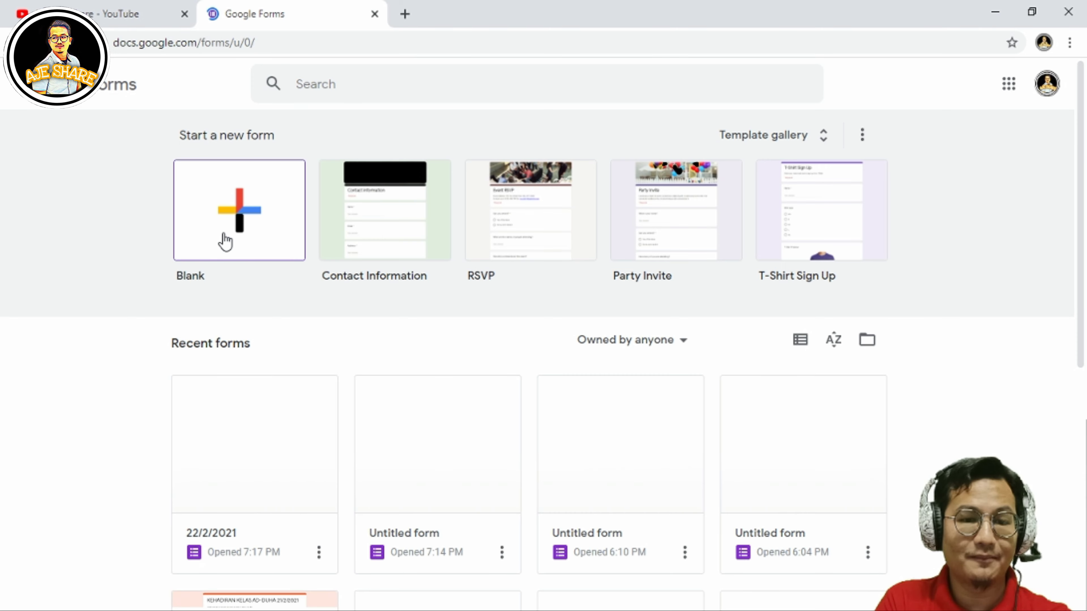
{"action": "left_click", "coordinate": [225, 241]}
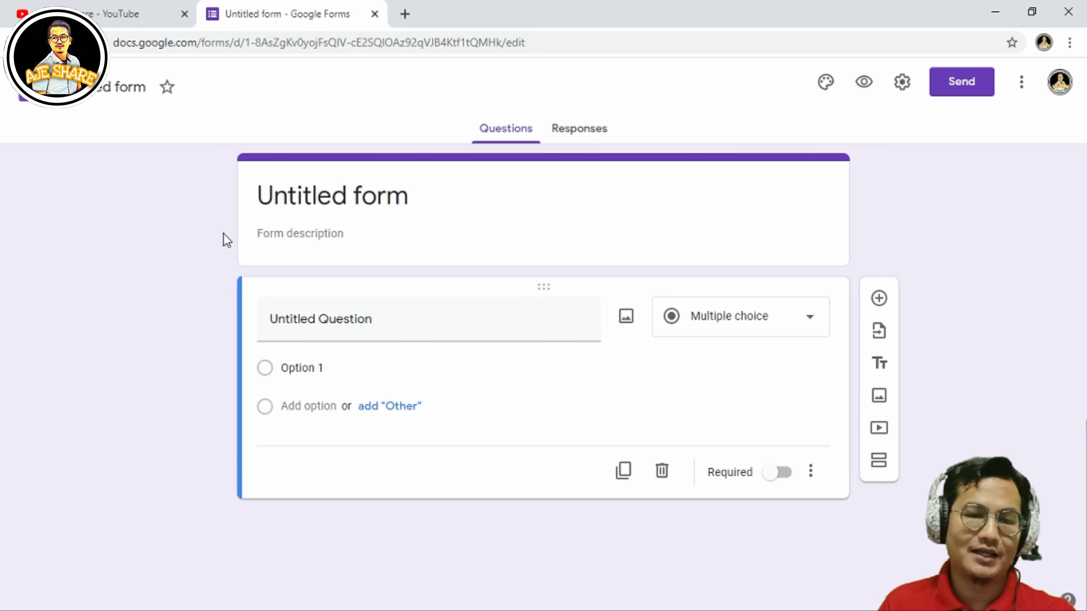
Step: Title the form 'KEHADIRAN KELAS AD-DUHA 20/2/2021' and enter the teacher's name as its description
{"action": "left_click", "coordinate": [306, 200]}
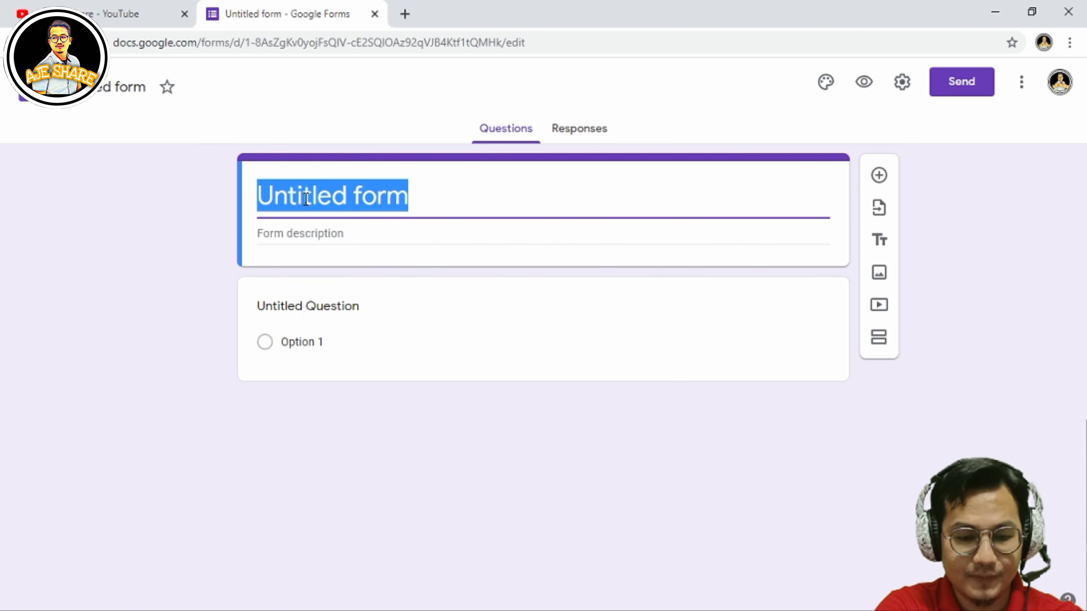
{"action": "type", "text": "KEHADIR"}
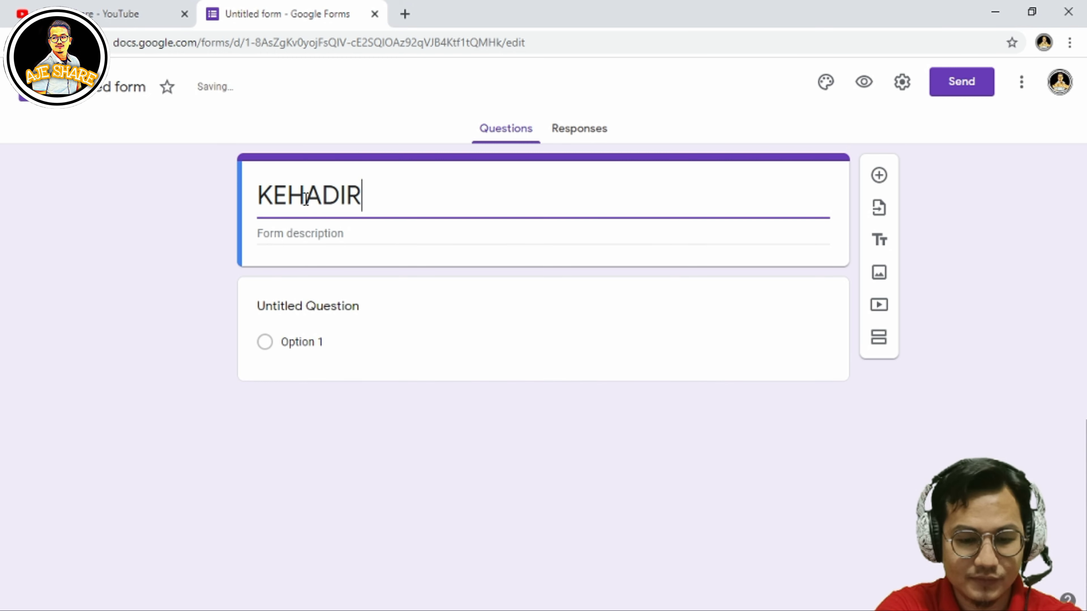
{"action": "type", "text": "AN KELAS"}
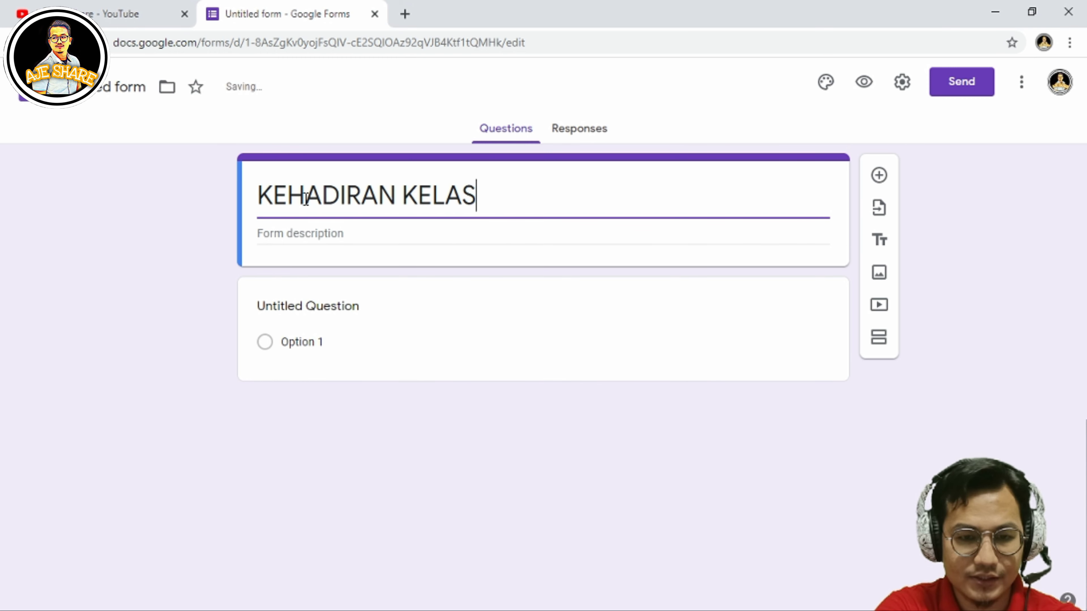
{"action": "type", "text": " AD-D"}
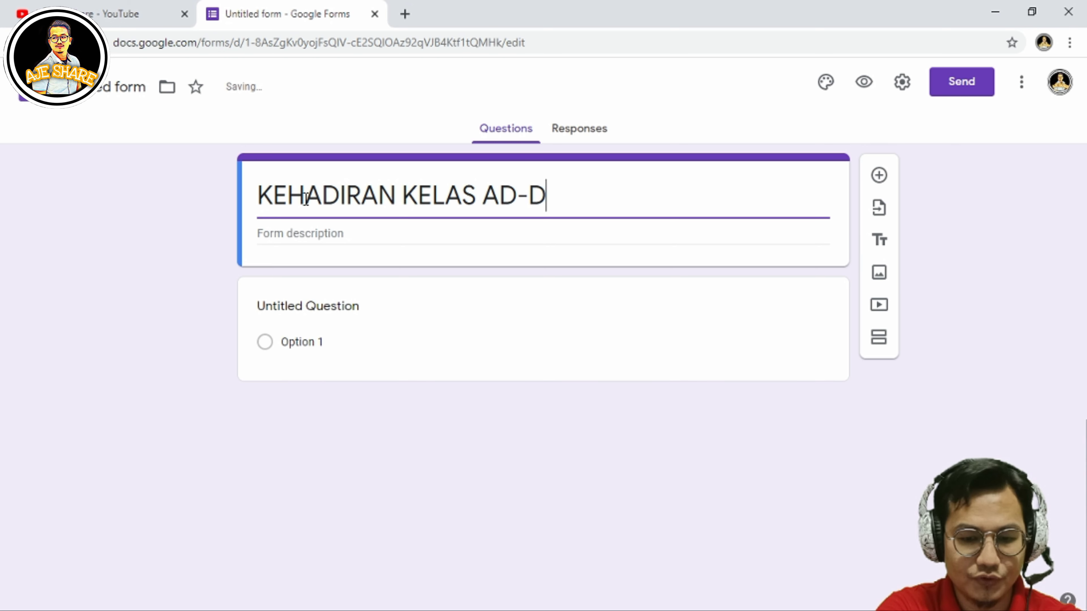
{"action": "type", "text": "UHA"}
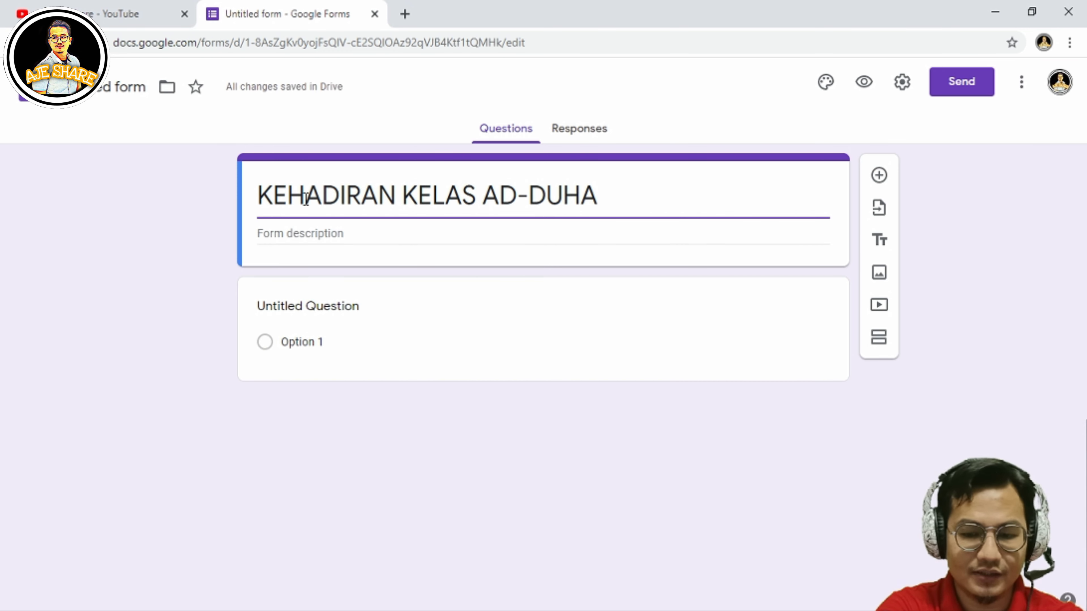
{"action": "type", "text": " 20"}
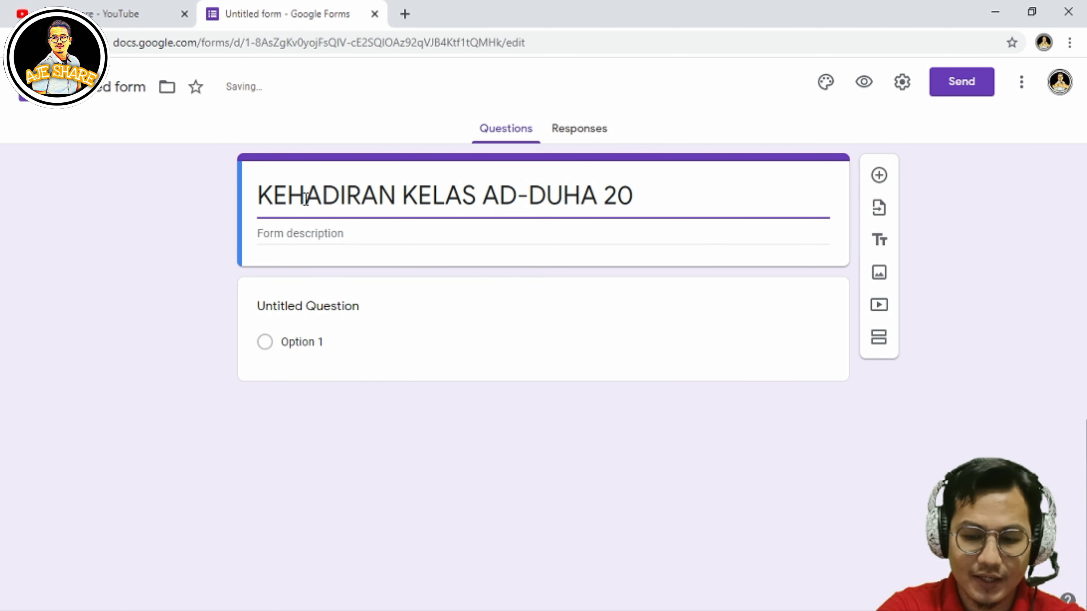
{"action": "type", "text": "/2/2021"}
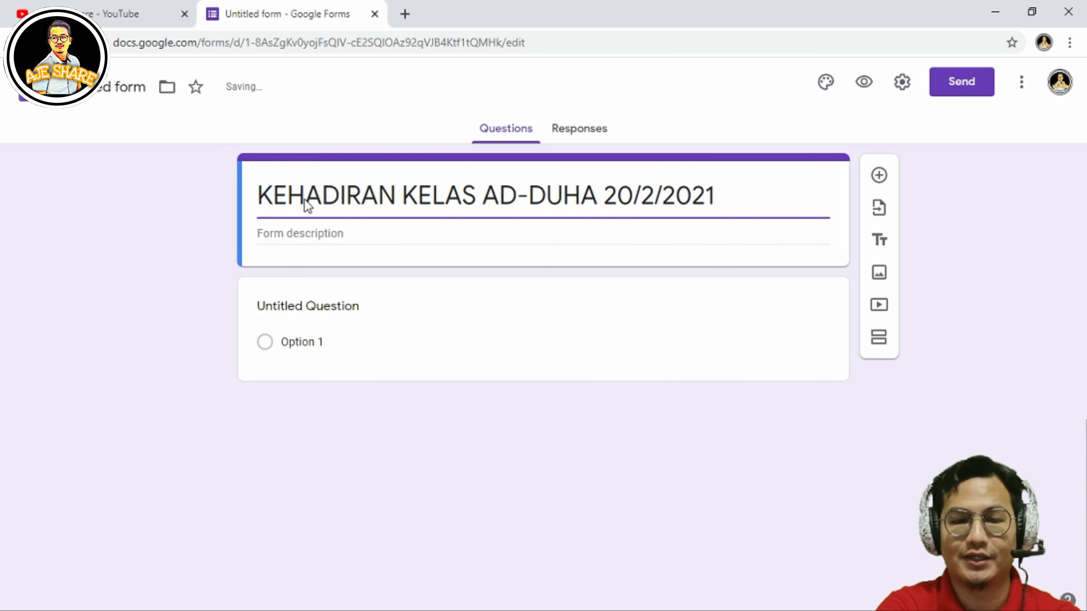
{"action": "left_click", "coordinate": [273, 233]}
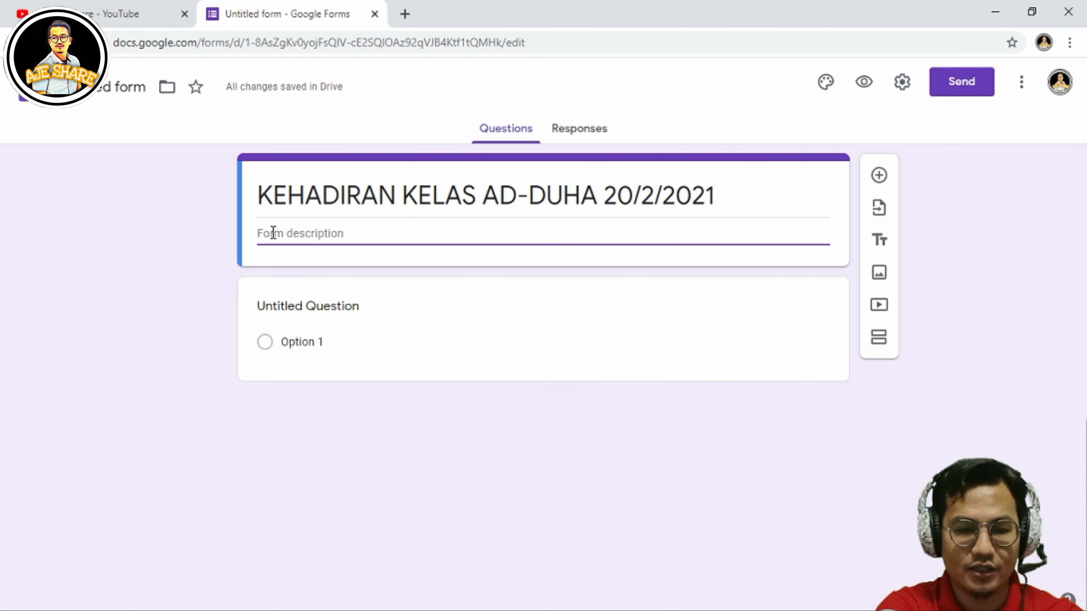
{"action": "type", "text": "US"}
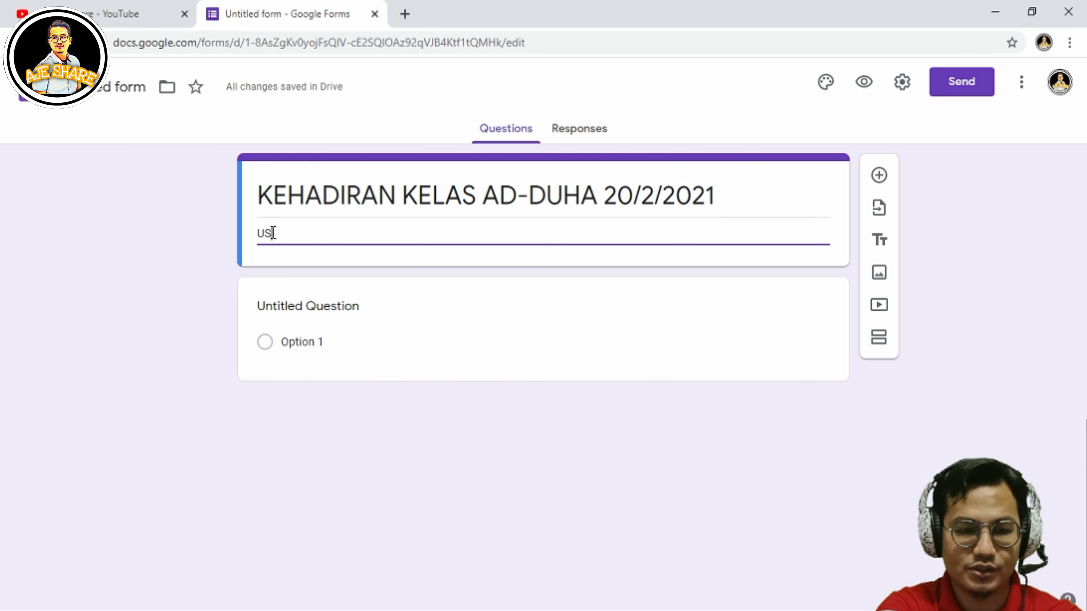
{"action": "type", "text": "TAZ M"}
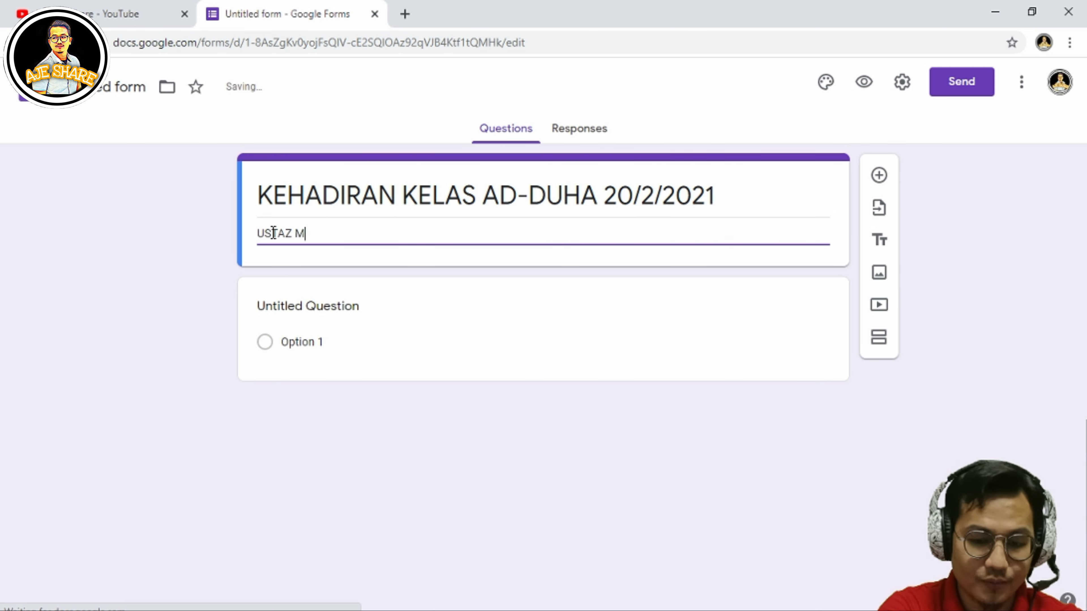
{"action": "type", "text": "OHAMAD IKHWAN"}
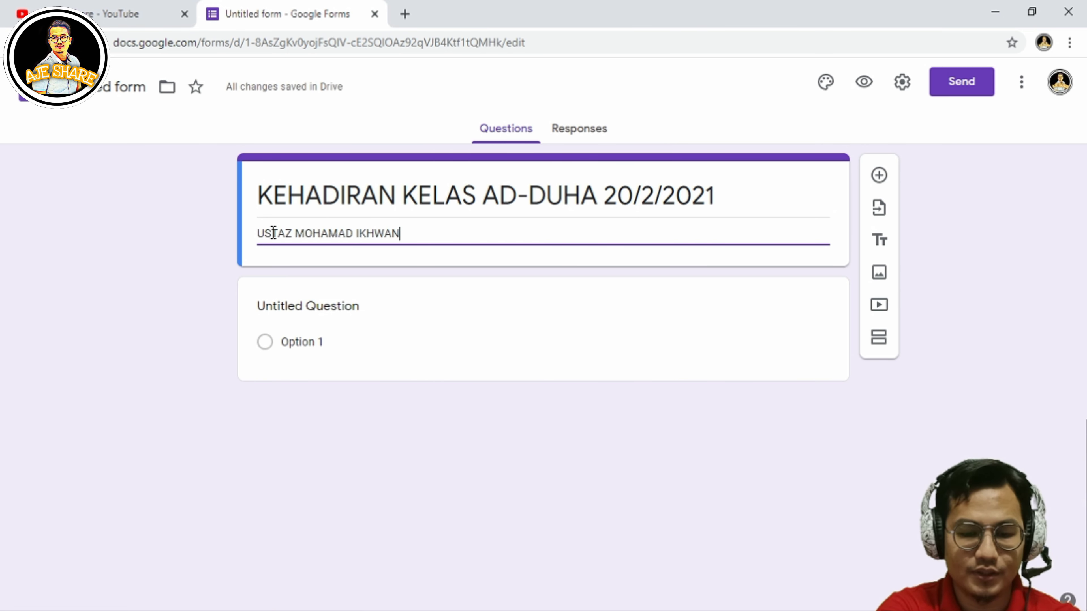
{"action": "type", "text": " BIN ABD HAMID"}
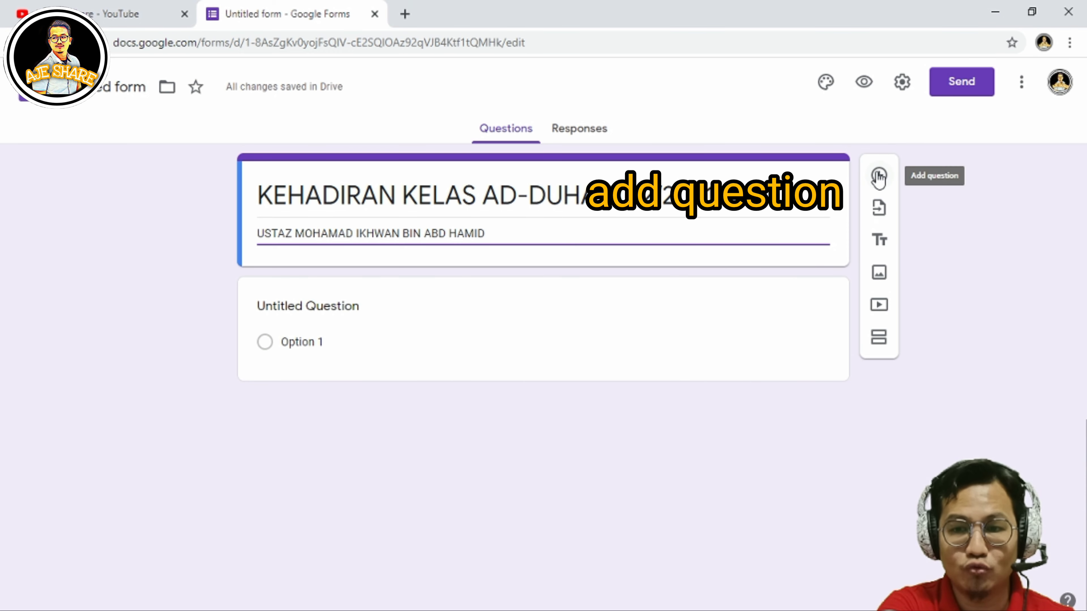
Step: Add a required Date question titled 'TARIKH :', followed by a new blank question
{"action": "left_click", "coordinate": [878, 176]}
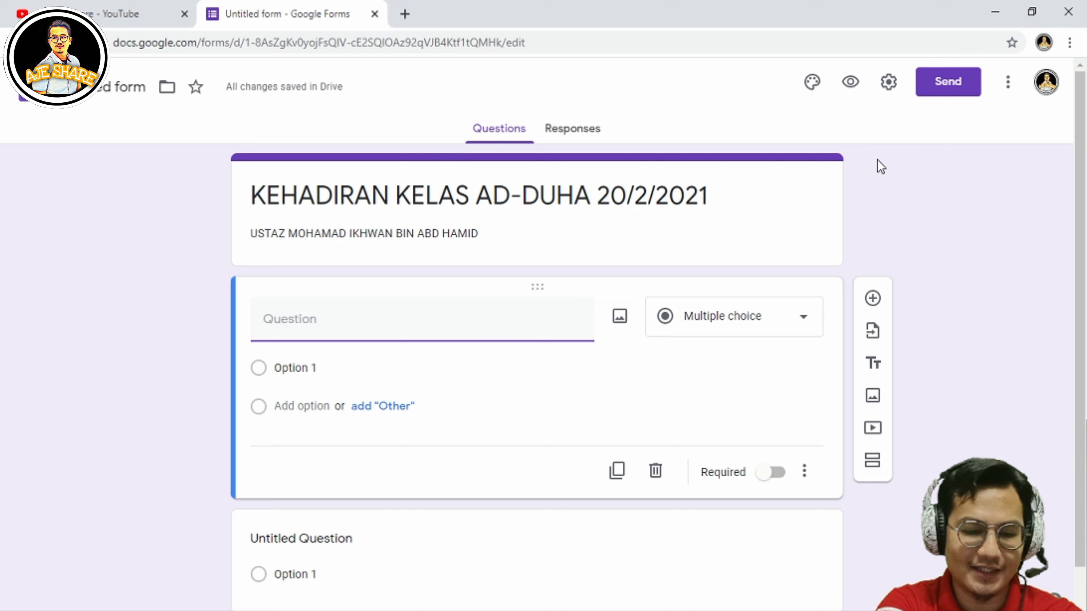
{"action": "type", "text": "TARIKH"}
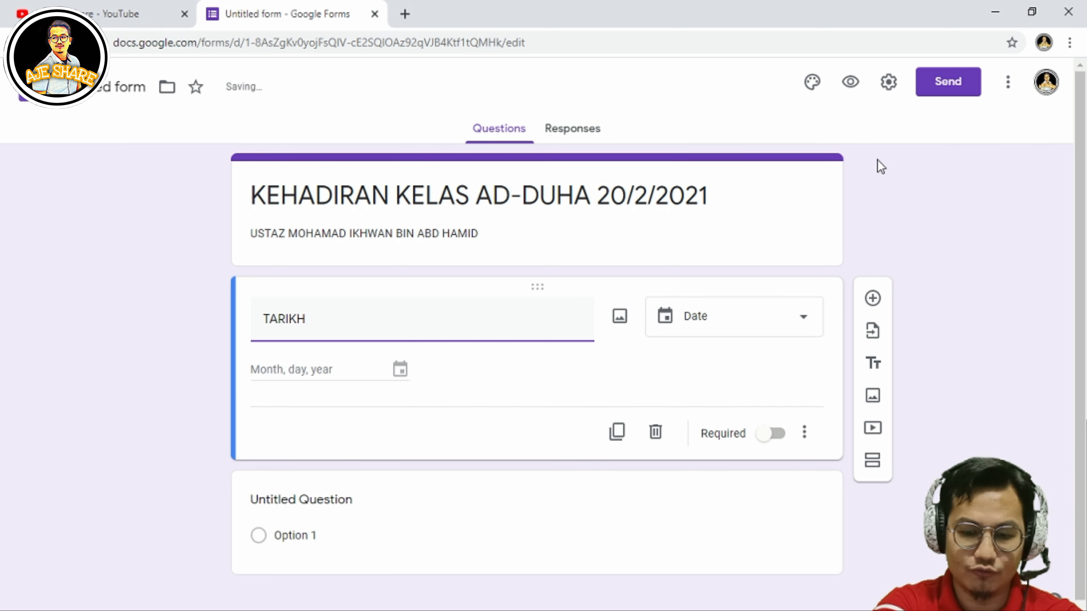
{"action": "type", "text": " :"}
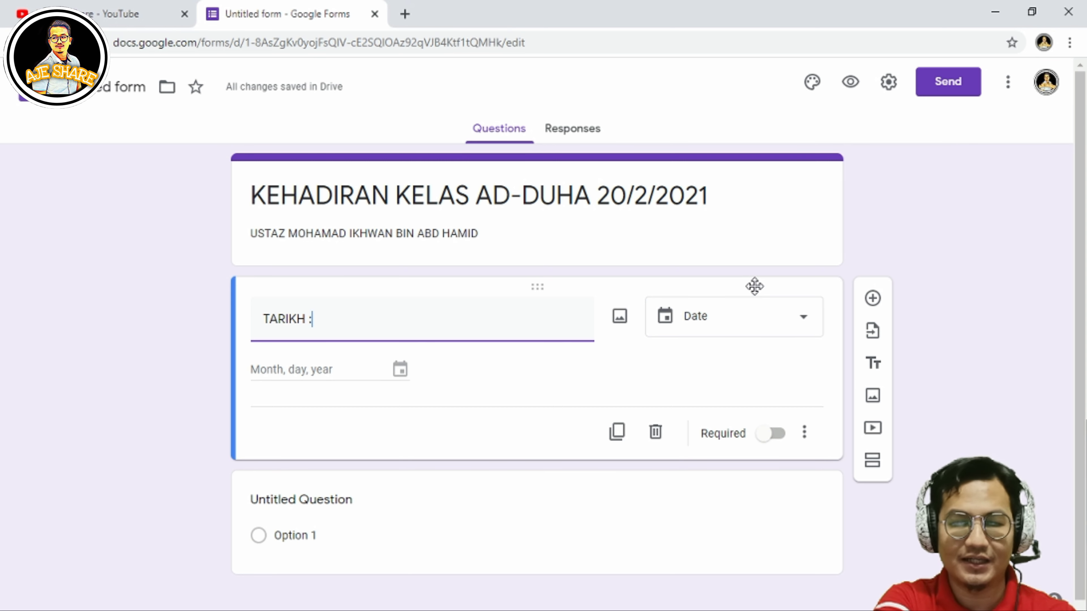
{"action": "left_click", "coordinate": [683, 319]}
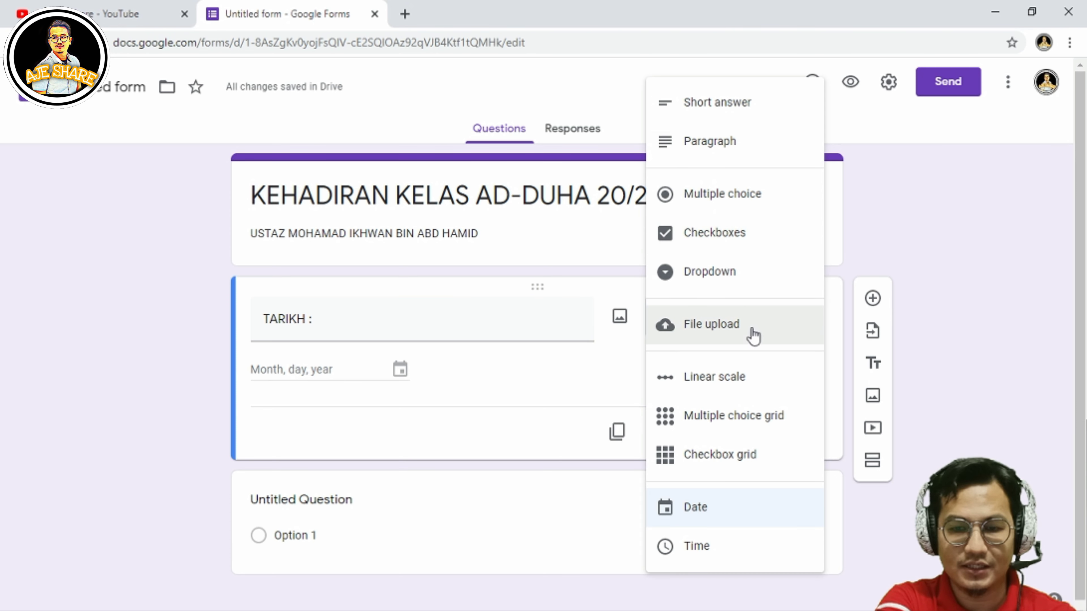
{"action": "left_click", "coordinate": [872, 207]}
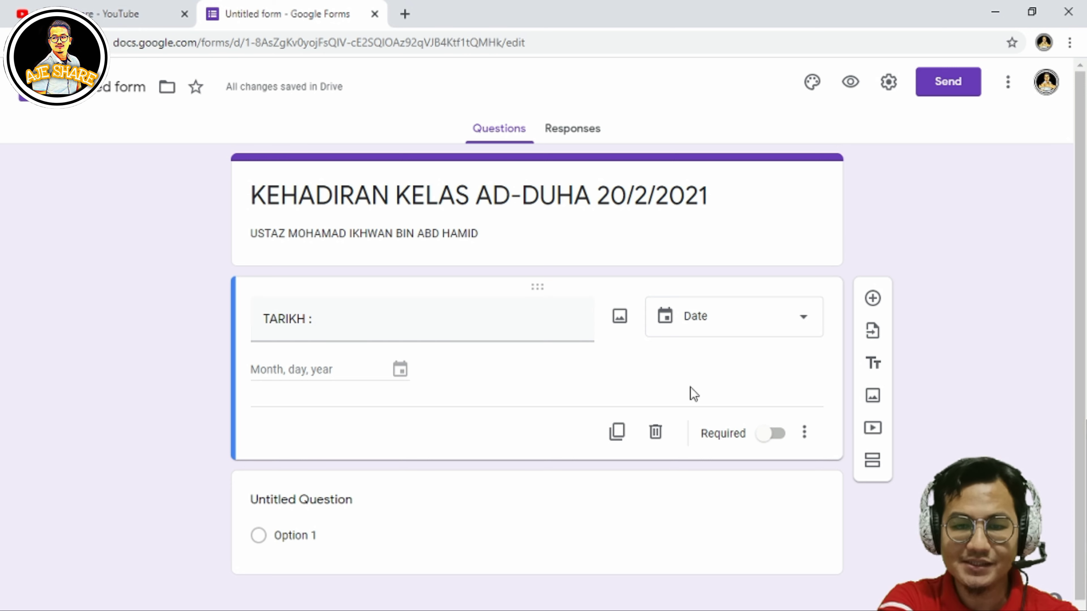
{"action": "left_click", "coordinate": [760, 439]}
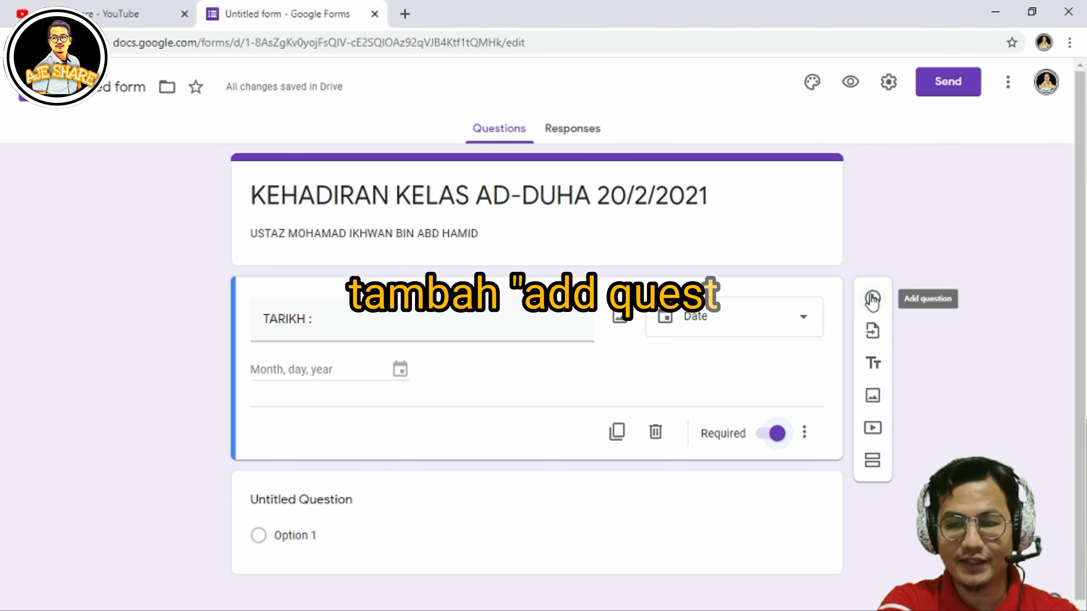
{"action": "left_click", "coordinate": [872, 300]}
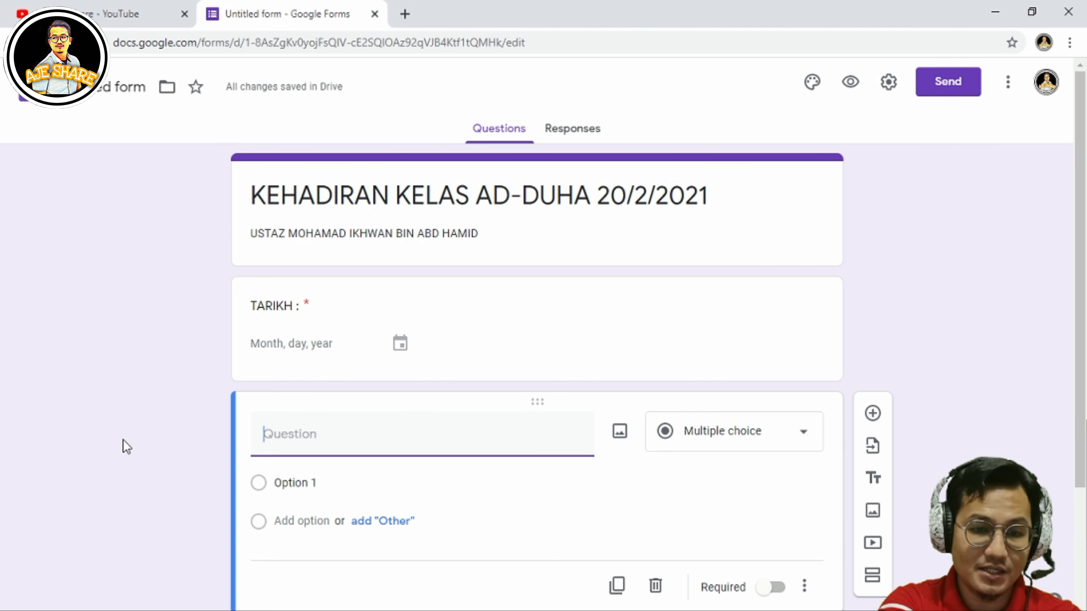
Step: Make the new question a multiple-choice 'NAMA KELAS :' with first option '2 ADDUHA'
{"action": "type", "text": "NAMA KELAS"}
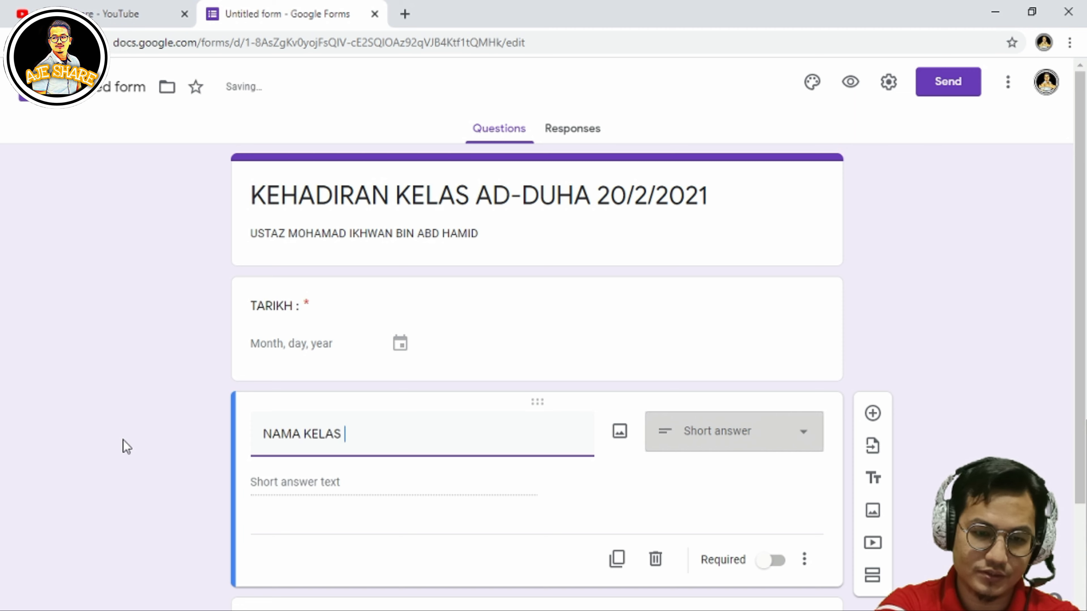
{"action": "type", "text": " :"}
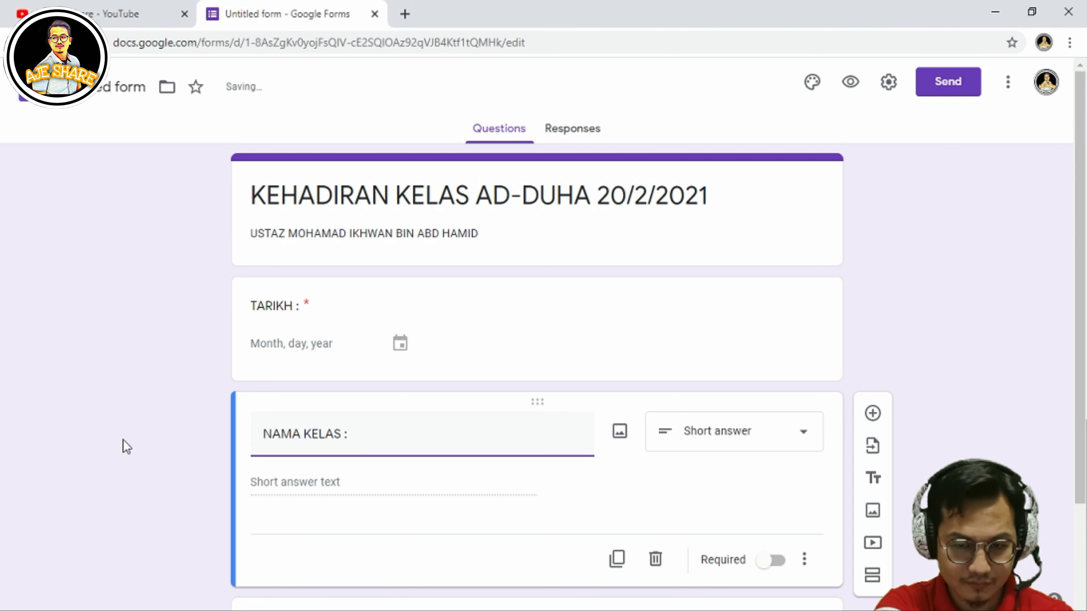
{"action": "scroll", "coordinate": [716, 300], "scroll_direction": "down", "scroll_amount": 3}
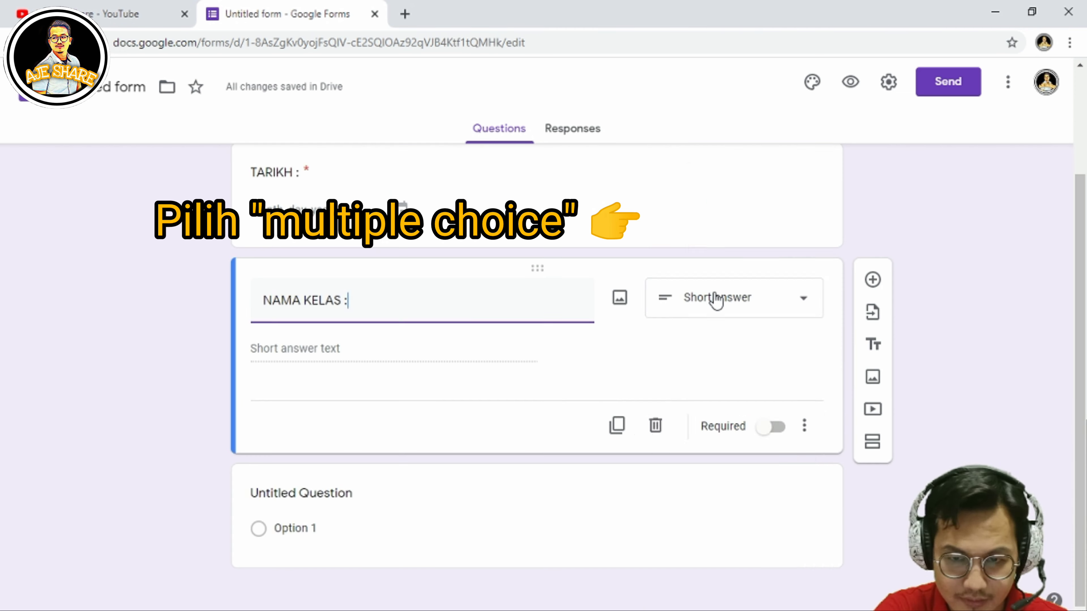
{"action": "left_click", "coordinate": [717, 300]}
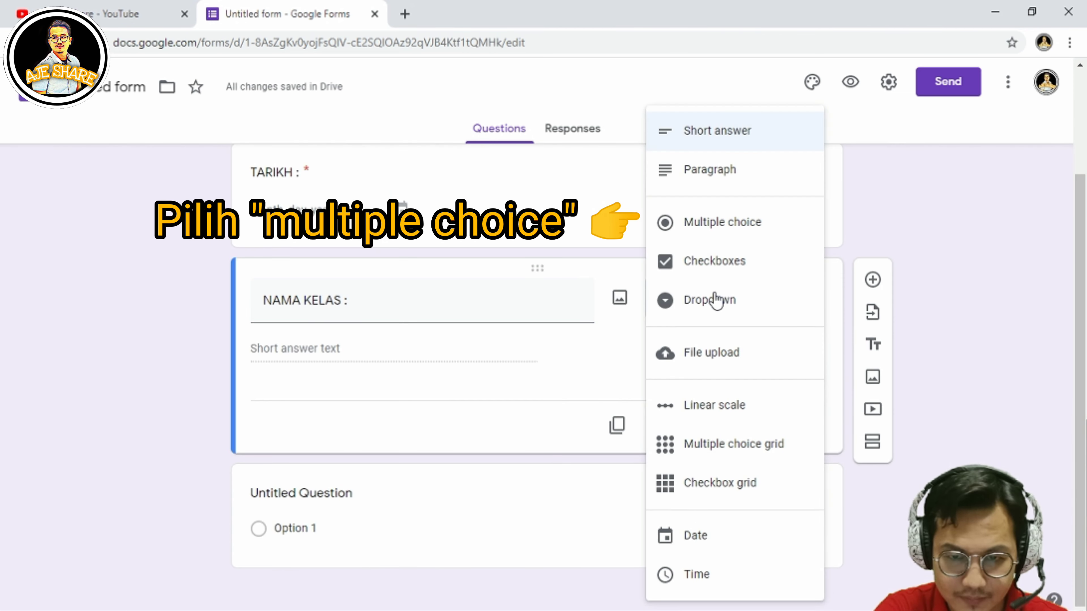
{"action": "left_click", "coordinate": [721, 236]}
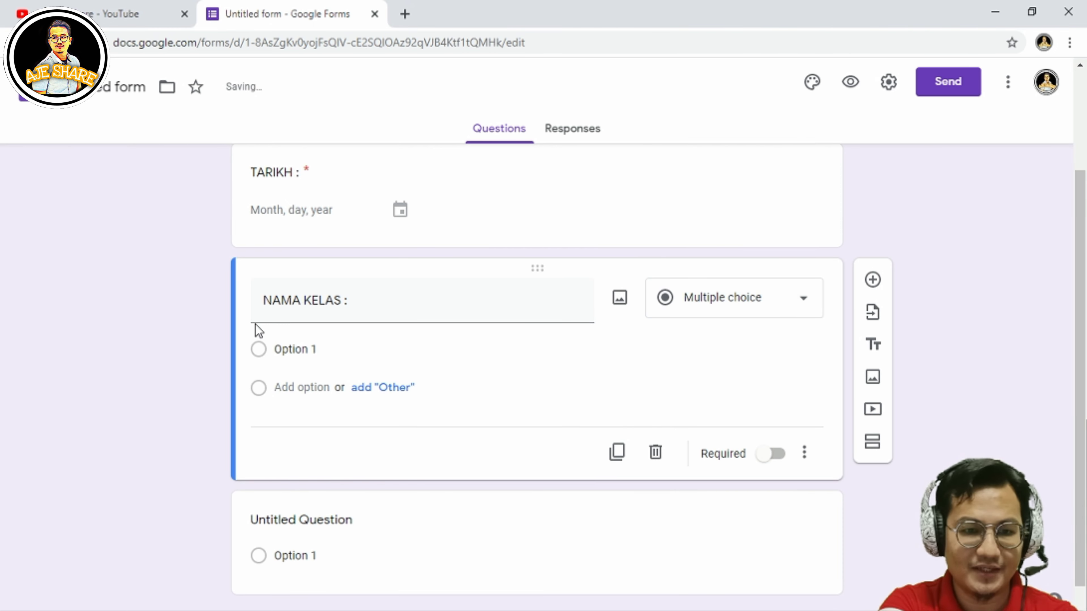
{"action": "left_click", "coordinate": [298, 349]}
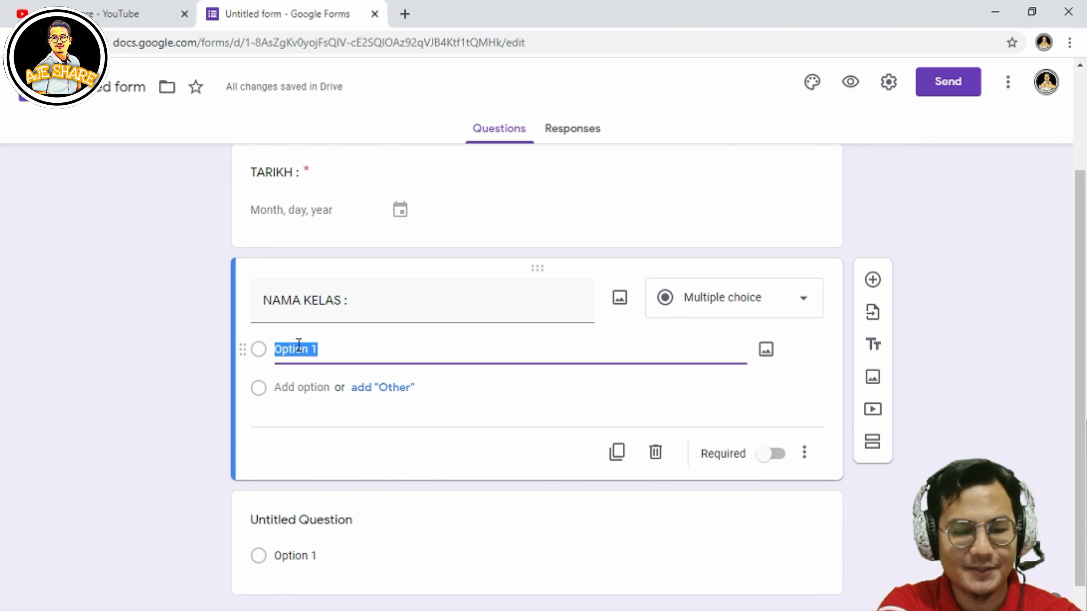
{"action": "type", "text": "2 AD"}
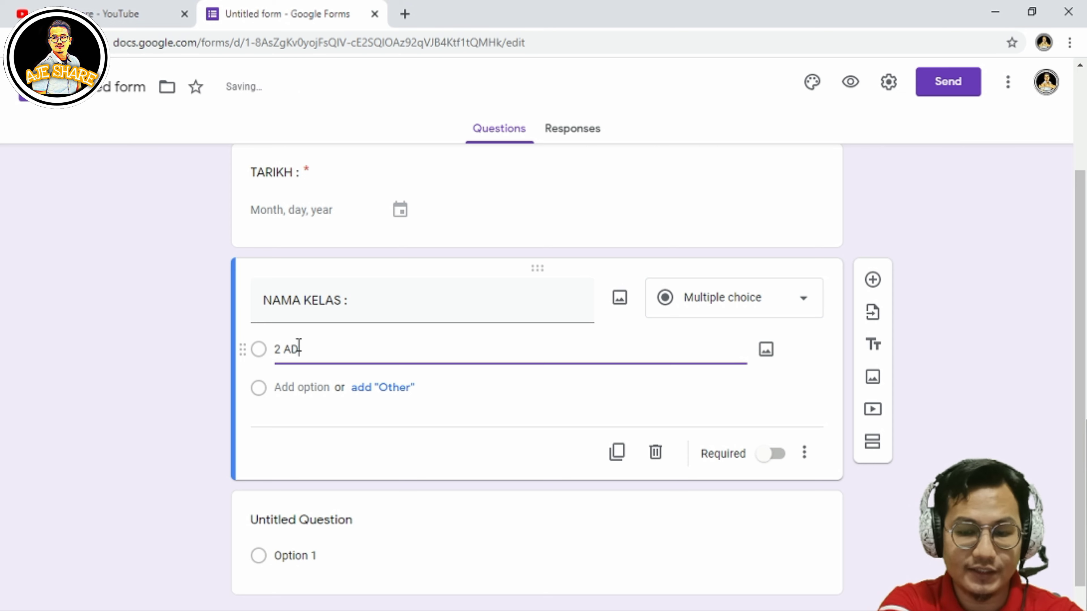
{"action": "type", "text": "DUHA"}
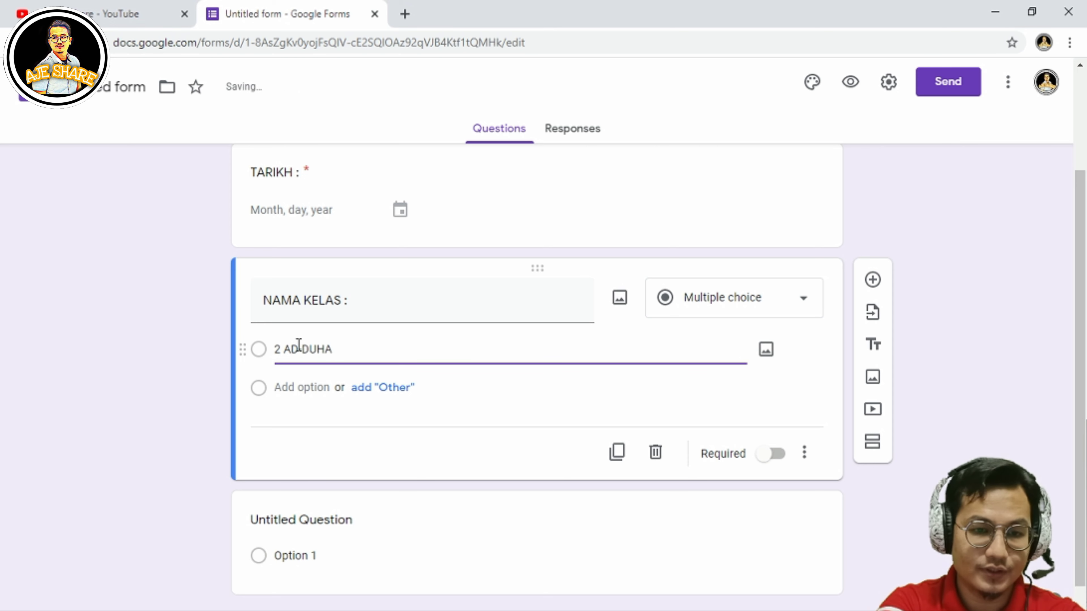
Step: Add options '6 AD-DUHA' and 'DARJAH KHAS AD-DUHA' and make the class question required
{"action": "left_click", "coordinate": [303, 388]}
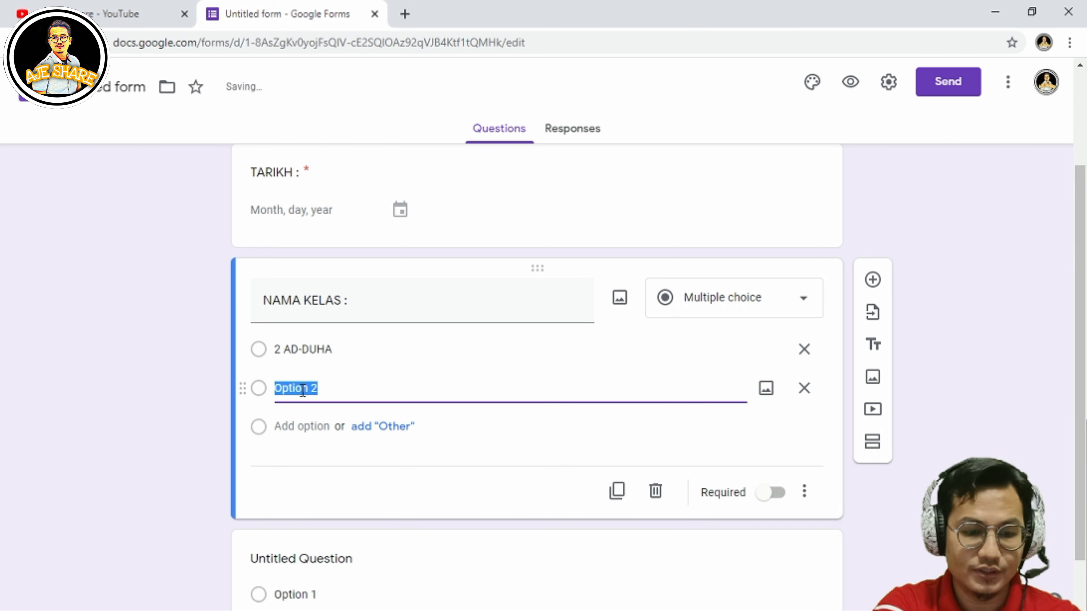
{"action": "type", "text": "6 "}
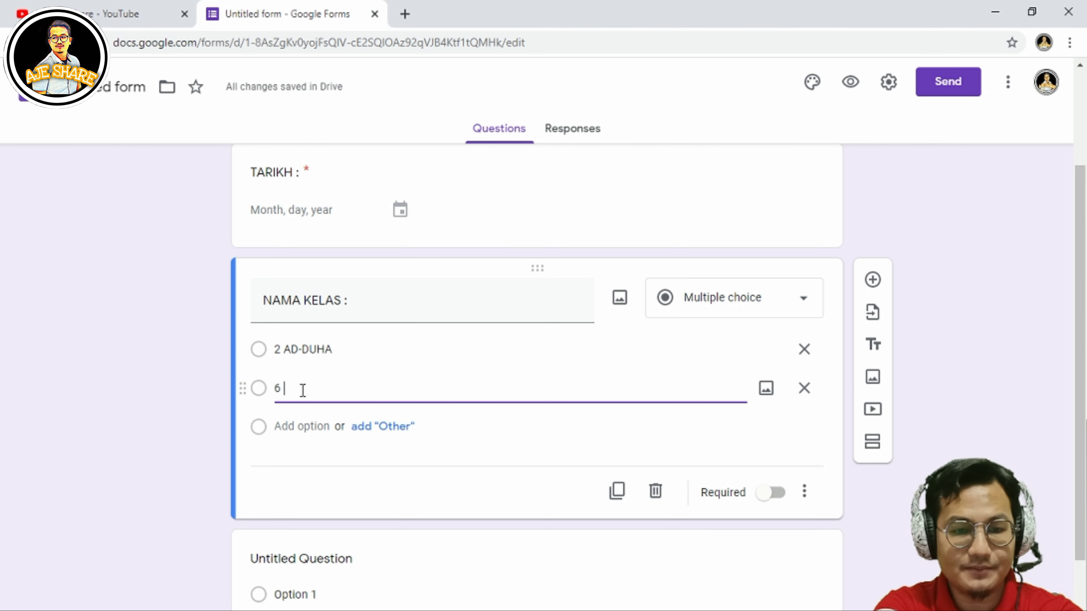
{"action": "type", "text": "AD-DUH"}
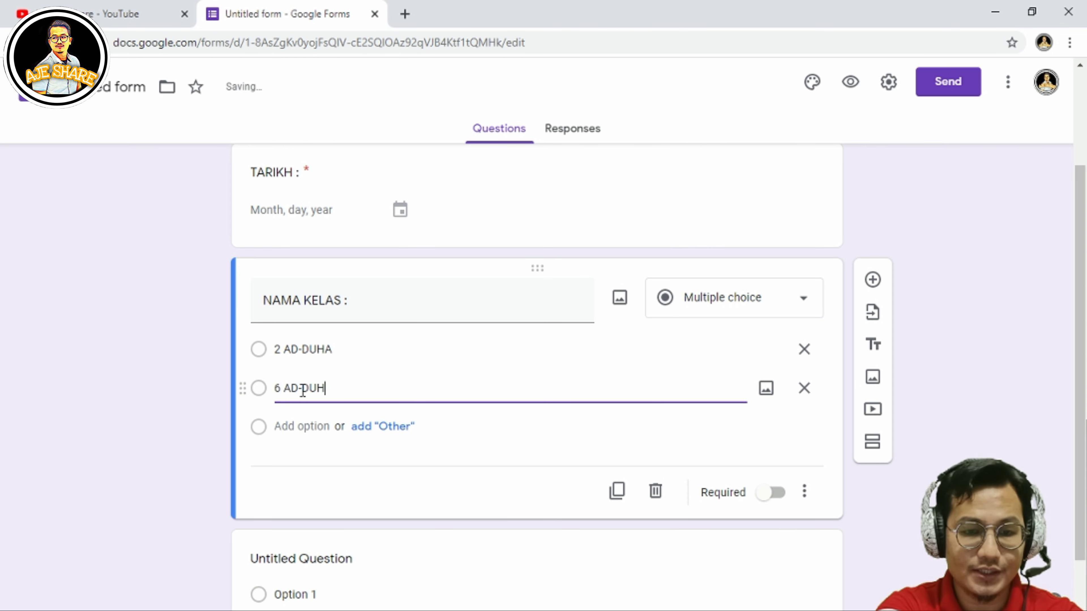
{"action": "type", "text": "A"}
{"action": "left_click", "coordinate": [309, 424]}
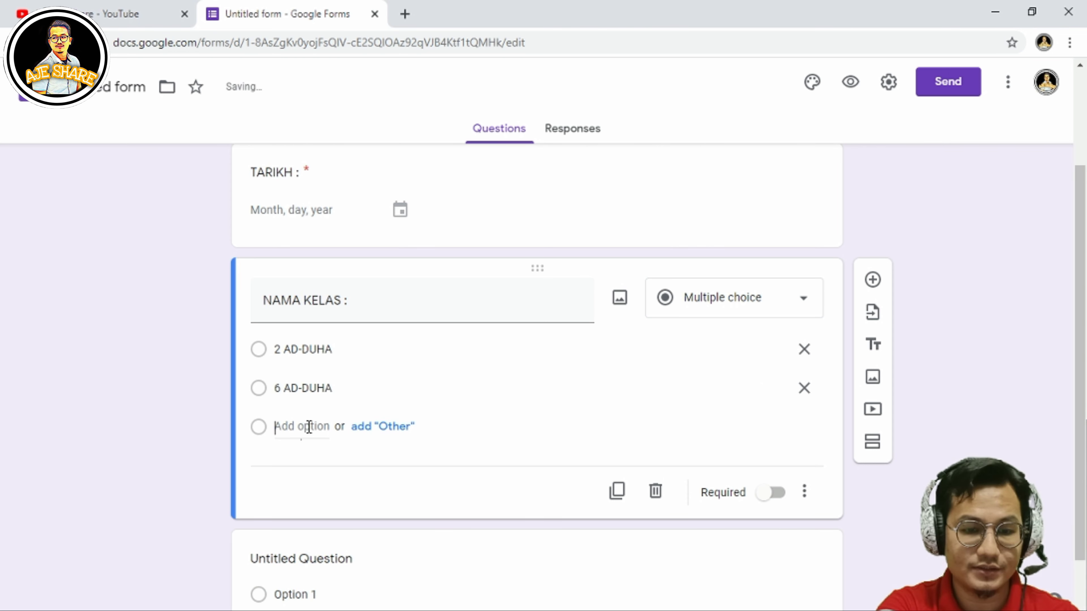
{"action": "type", "text": "DARJAH KHAS A"}
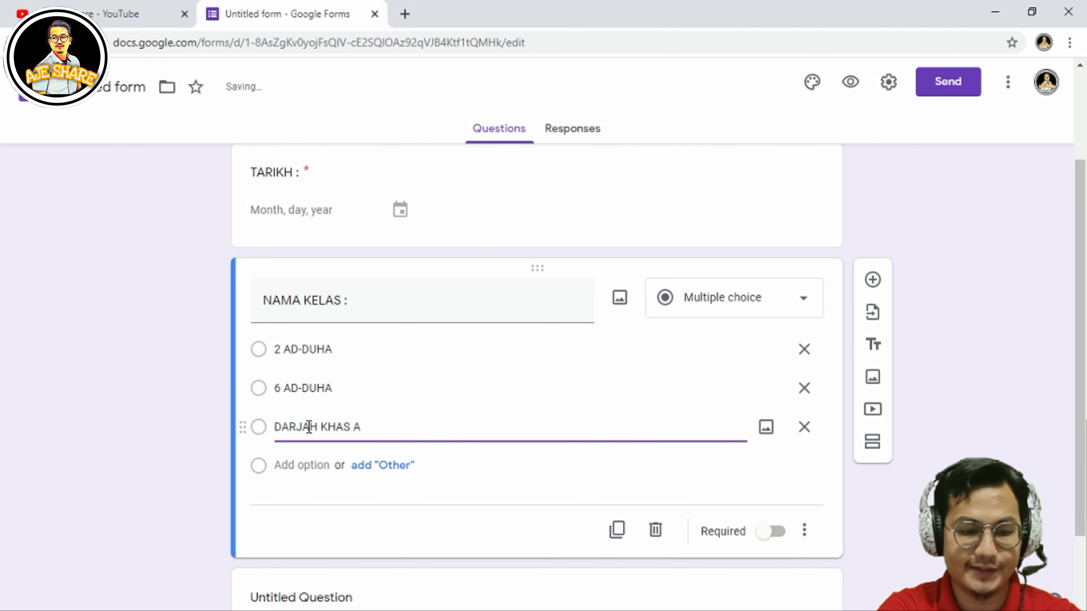
{"action": "type", "text": "D-DUHA"}
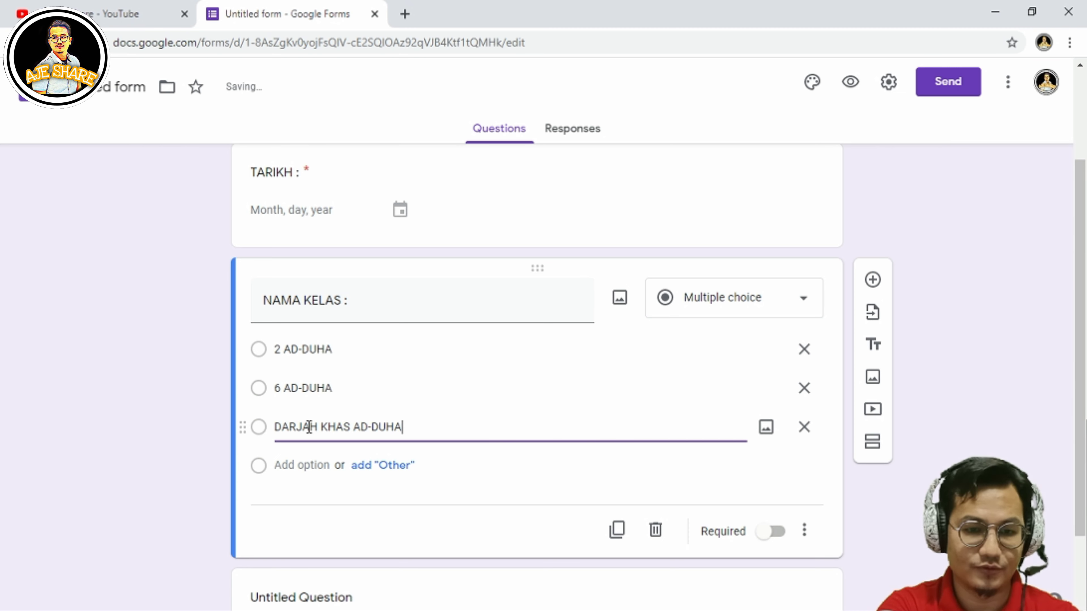
{"action": "left_click", "coordinate": [861, 500]}
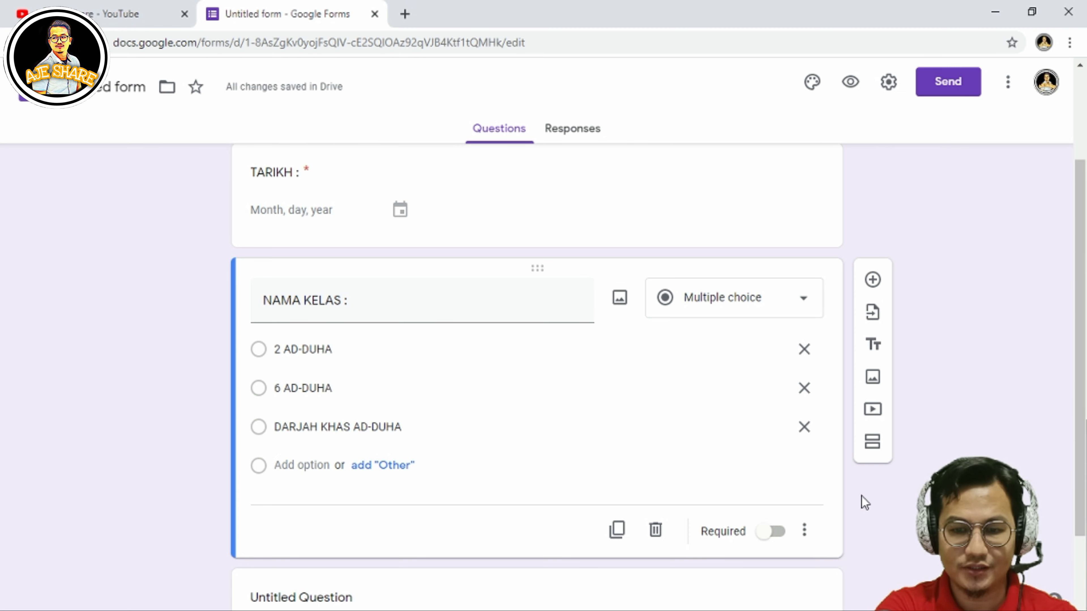
{"action": "left_click", "coordinate": [768, 537]}
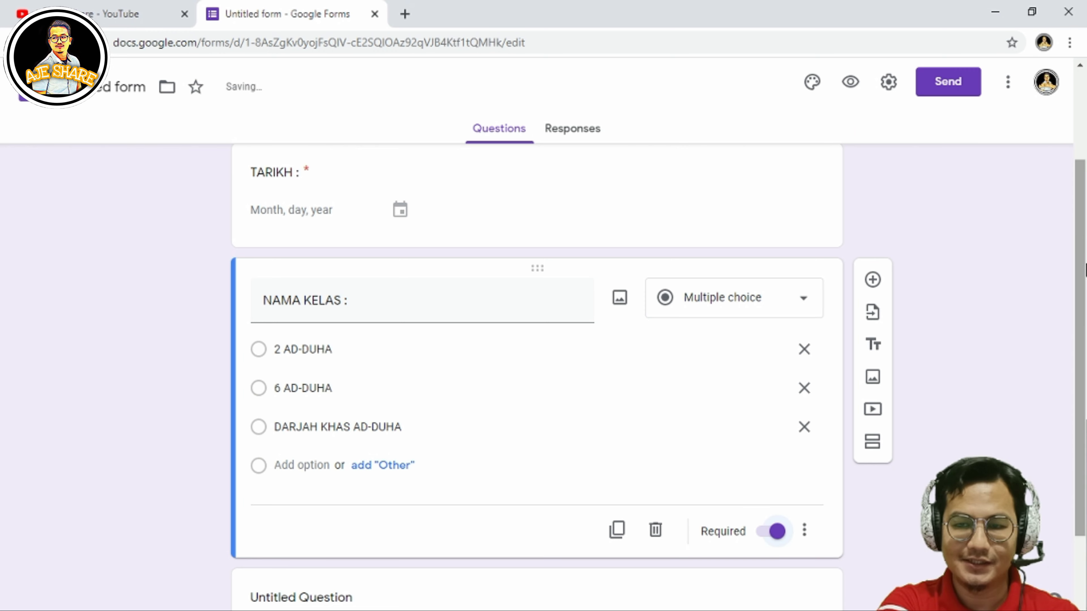
{"action": "scroll", "coordinate": [1084, 319], "scroll_direction": "down", "scroll_amount": 2}
{"action": "scroll", "coordinate": [1084, 319], "scroll_direction": "down", "scroll_amount": 1}
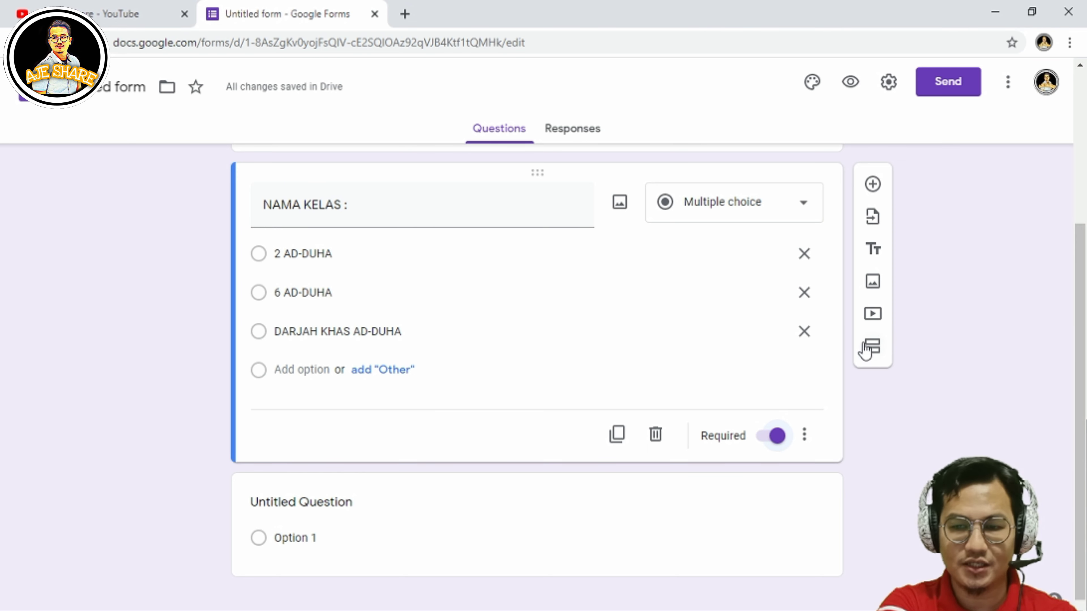
Step: Add a new section titled '2 AD-DUHA' with a blank question, then bring up the Excel name list
{"action": "left_click", "coordinate": [875, 352]}
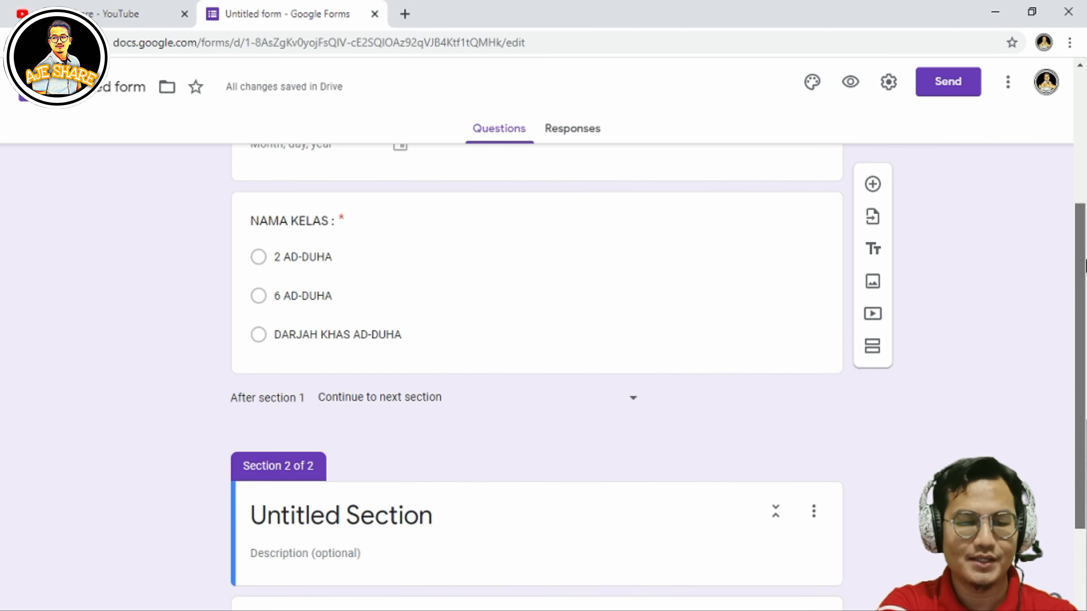
{"action": "left_click_drag", "start_coordinate": [1085, 267], "coordinate": [1085, 352]}
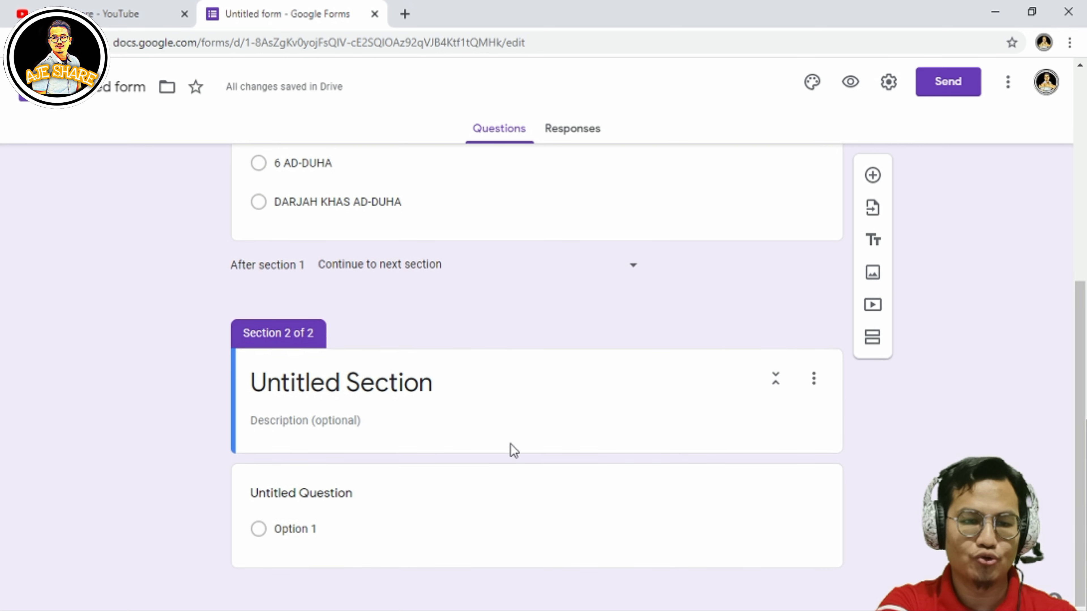
{"action": "left_click", "coordinate": [317, 379]}
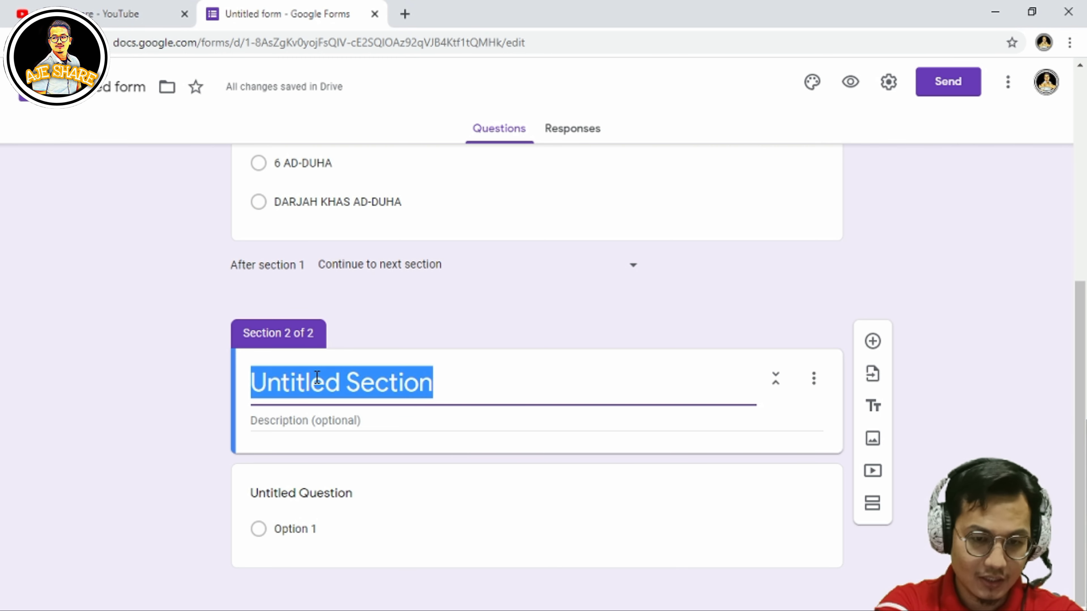
{"action": "type", "text": "2 AD-DUHA"}
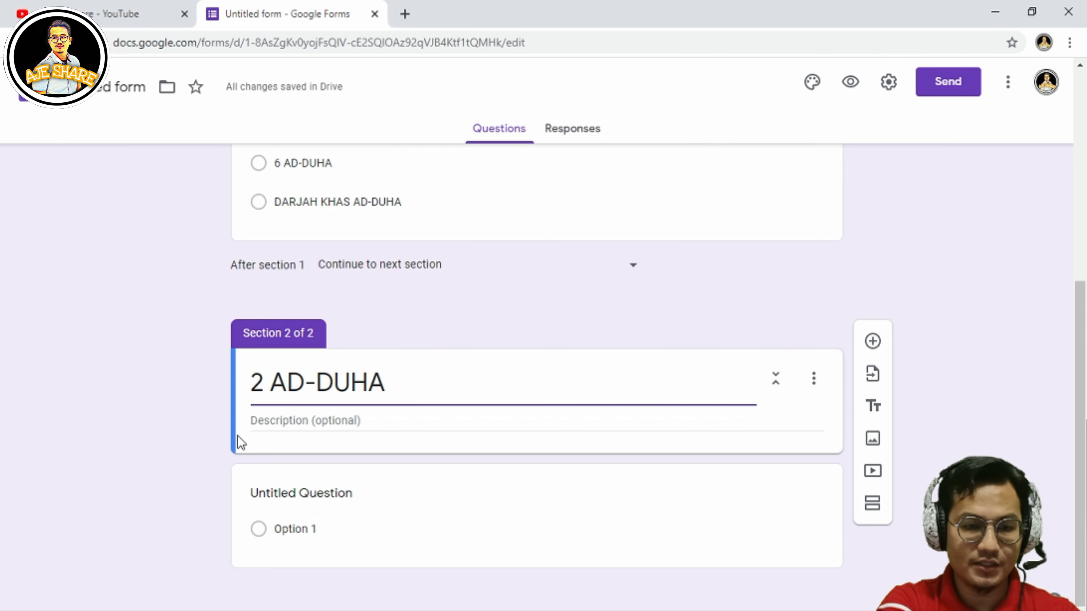
{"action": "left_click", "coordinate": [288, 531]}
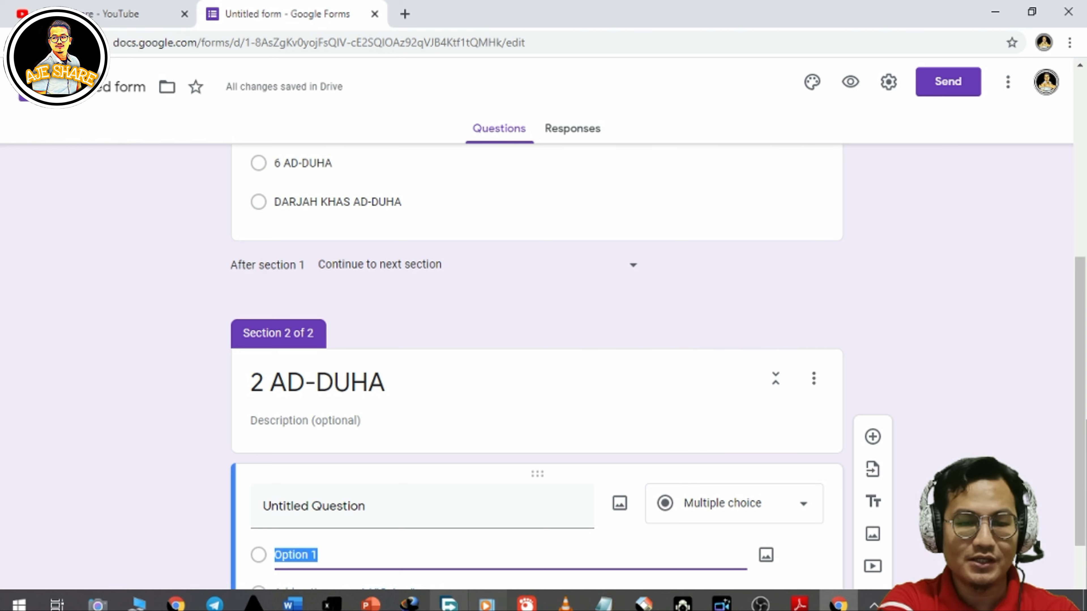
{"action": "left_click", "coordinate": [332, 605]}
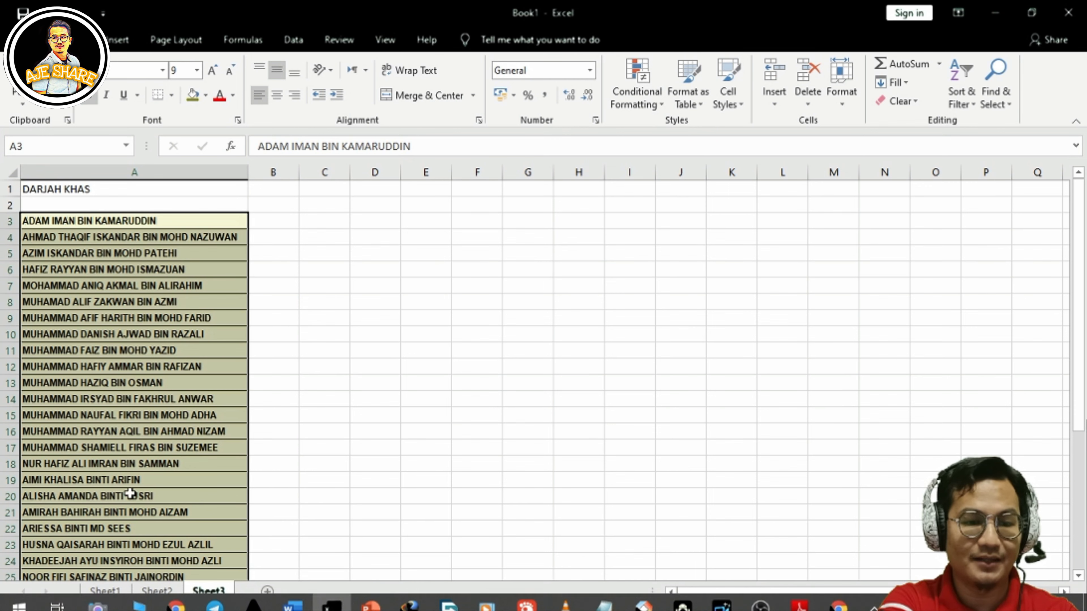
Step: Copy the 2 AD-DUHA student names in Sheet1 A3:A19 and return to the form
{"action": "left_click", "coordinate": [104, 592]}
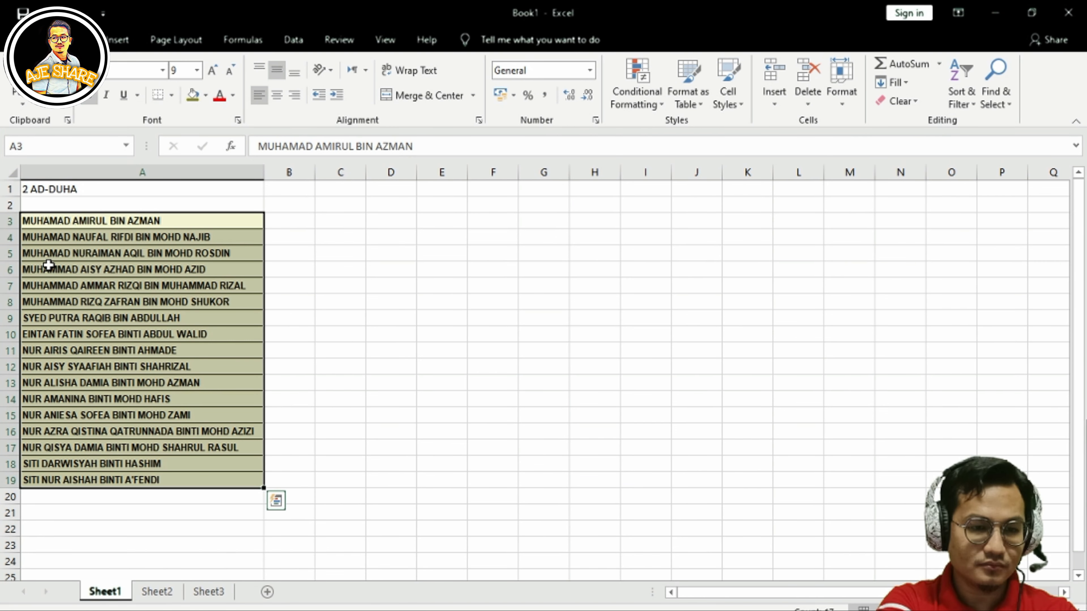
{"action": "left_click", "coordinate": [44, 208]}
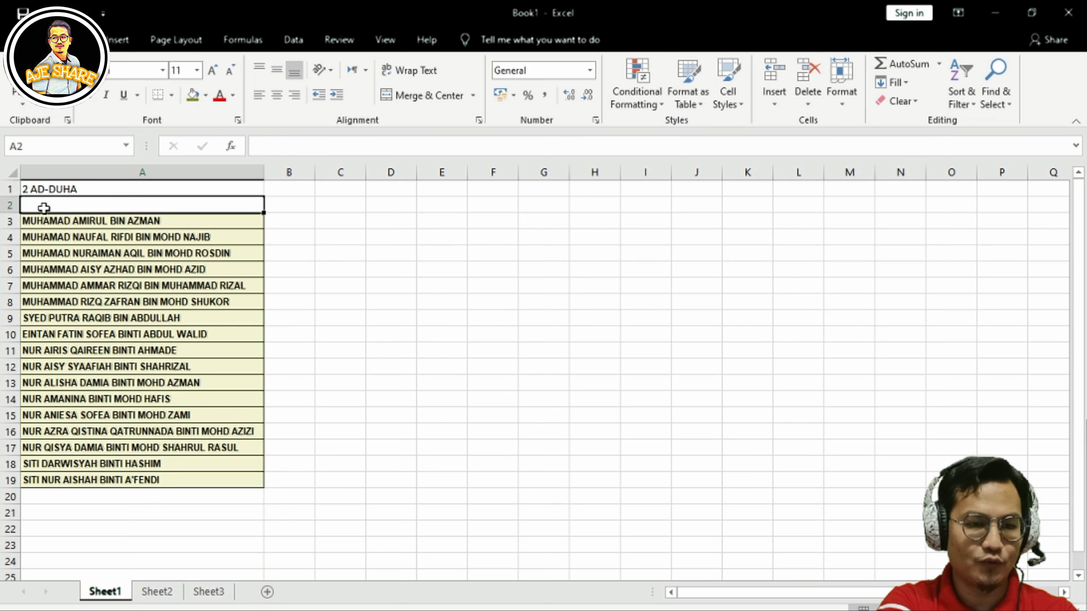
{"action": "left_click_drag", "start_coordinate": [48, 217], "coordinate": [58, 484]}
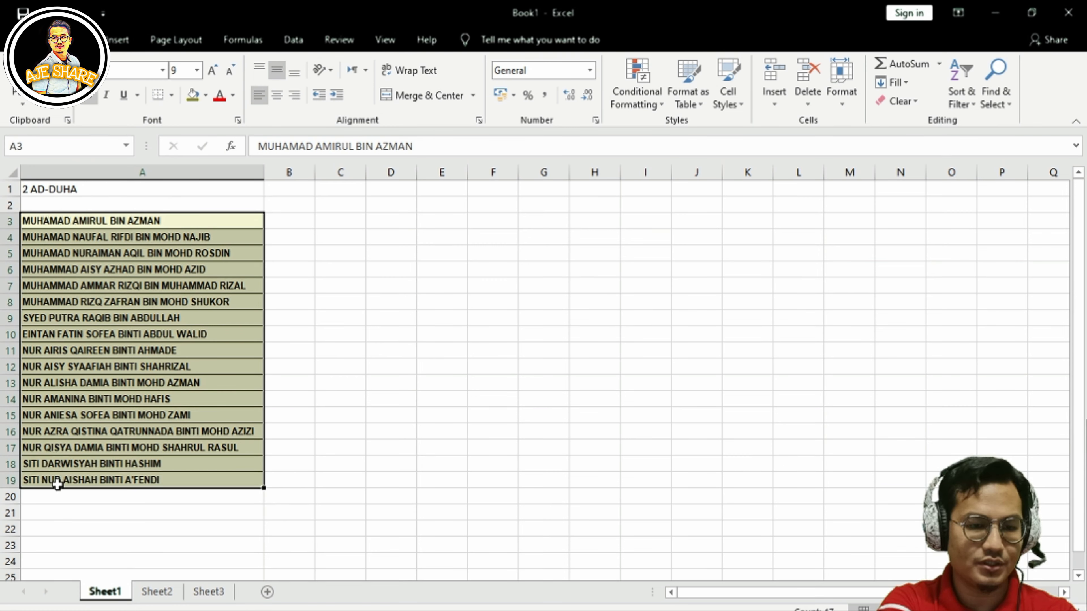
{"action": "right_click", "coordinate": [53, 338]}
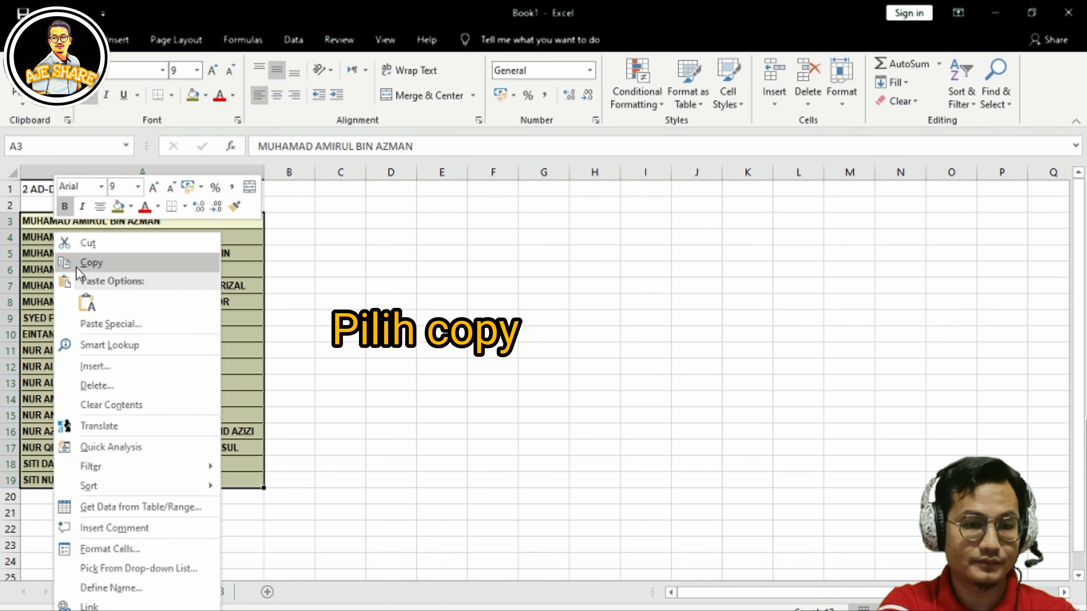
{"action": "left_click", "coordinate": [90, 262]}
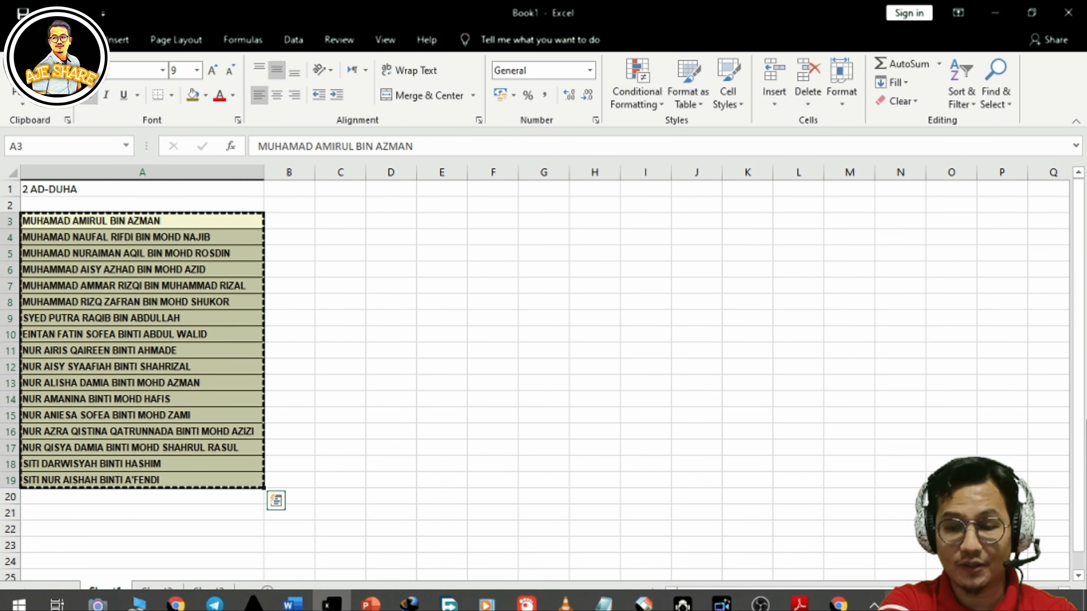
{"action": "left_click", "coordinate": [839, 603]}
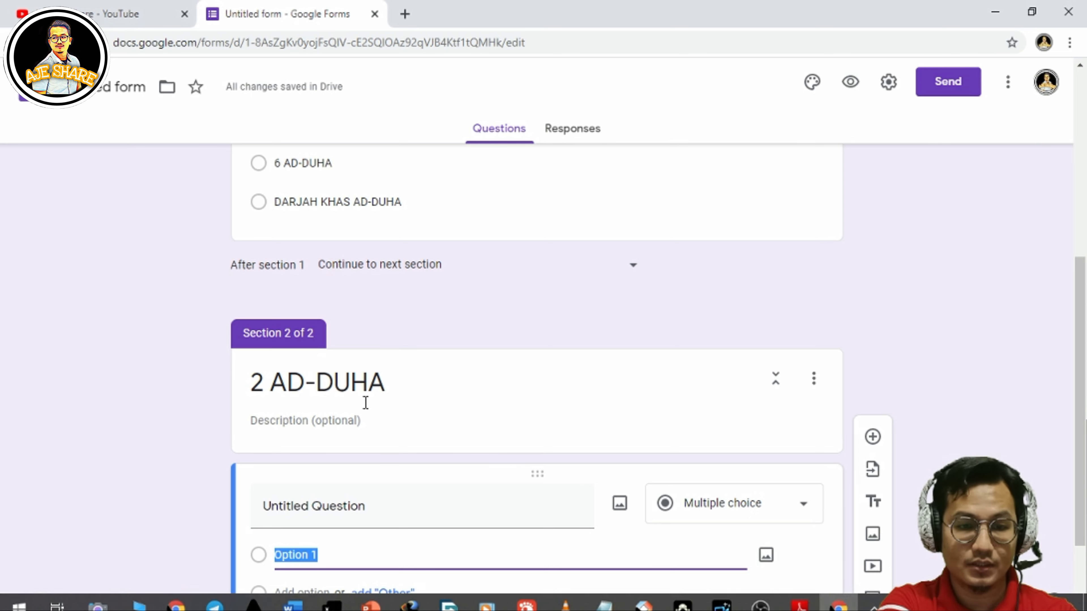
Step: Paste the 17 student names as the section 2 question's options and make it required
{"action": "right_click", "coordinate": [298, 557]}
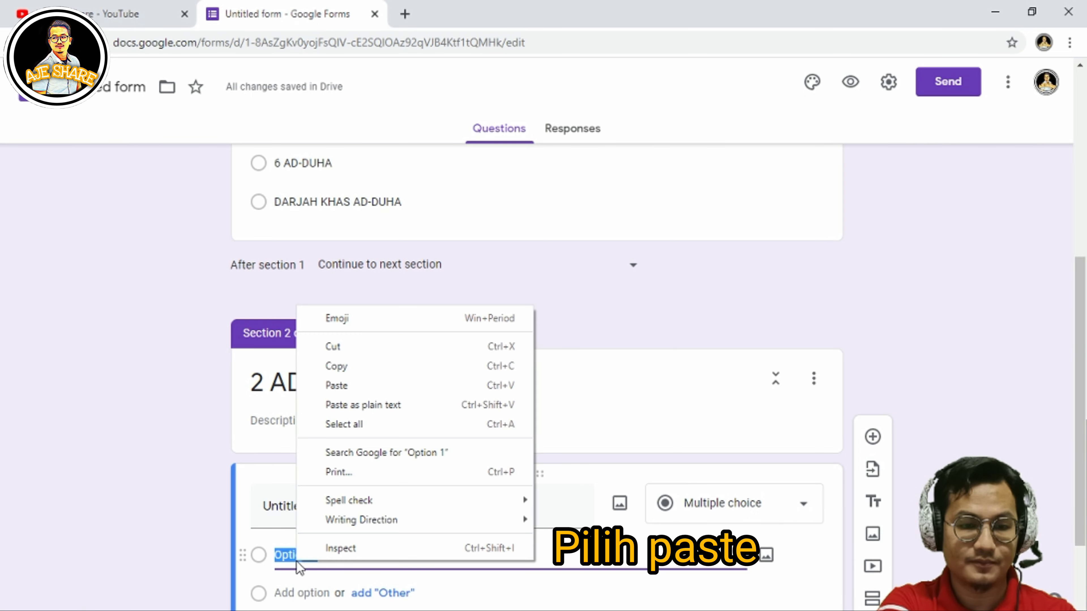
{"action": "left_click", "coordinate": [317, 385]}
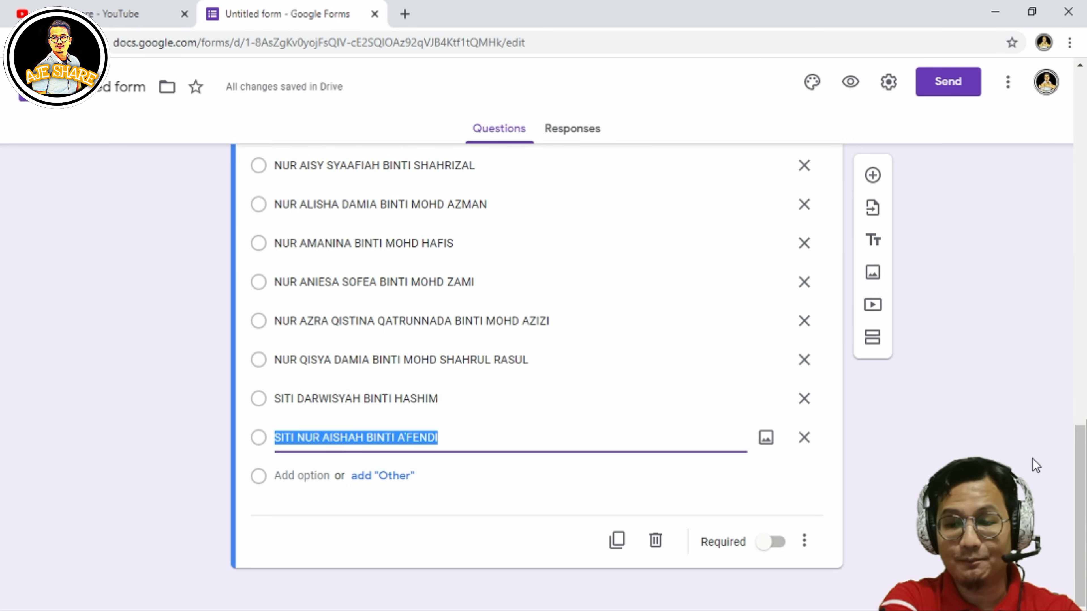
{"action": "left_click_drag", "start_coordinate": [1082, 484], "coordinate": [1085, 351]}
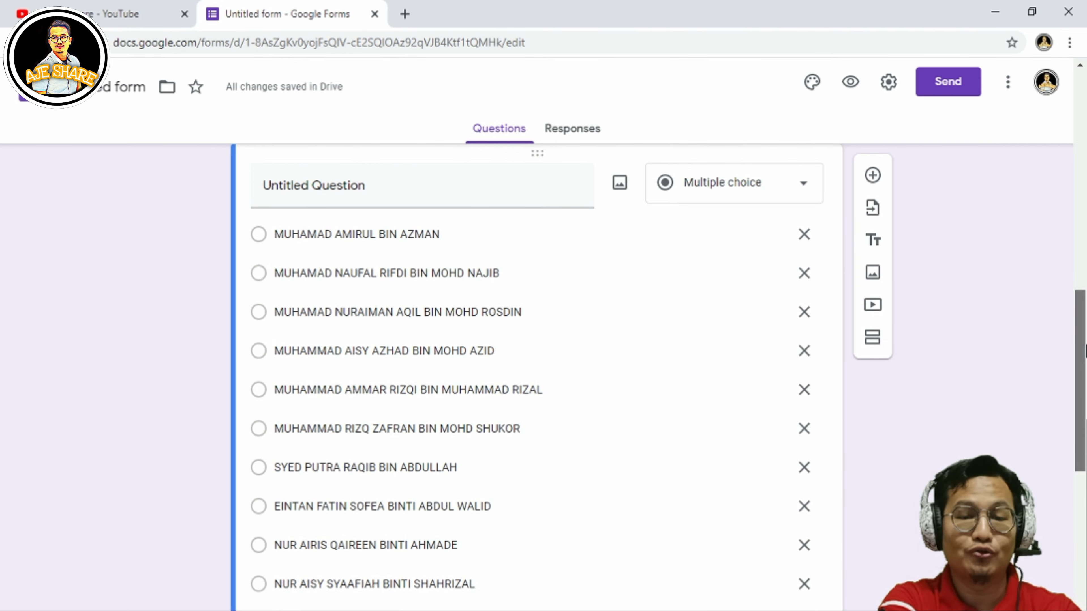
{"action": "left_click_drag", "start_coordinate": [1084, 350], "coordinate": [1085, 483]}
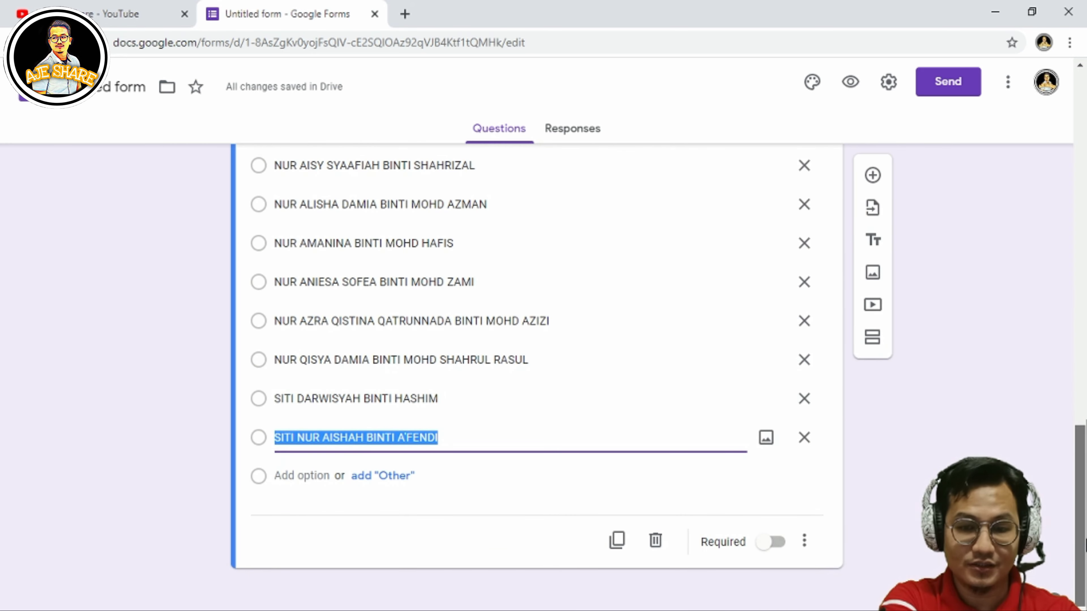
{"action": "left_click", "coordinate": [764, 544]}
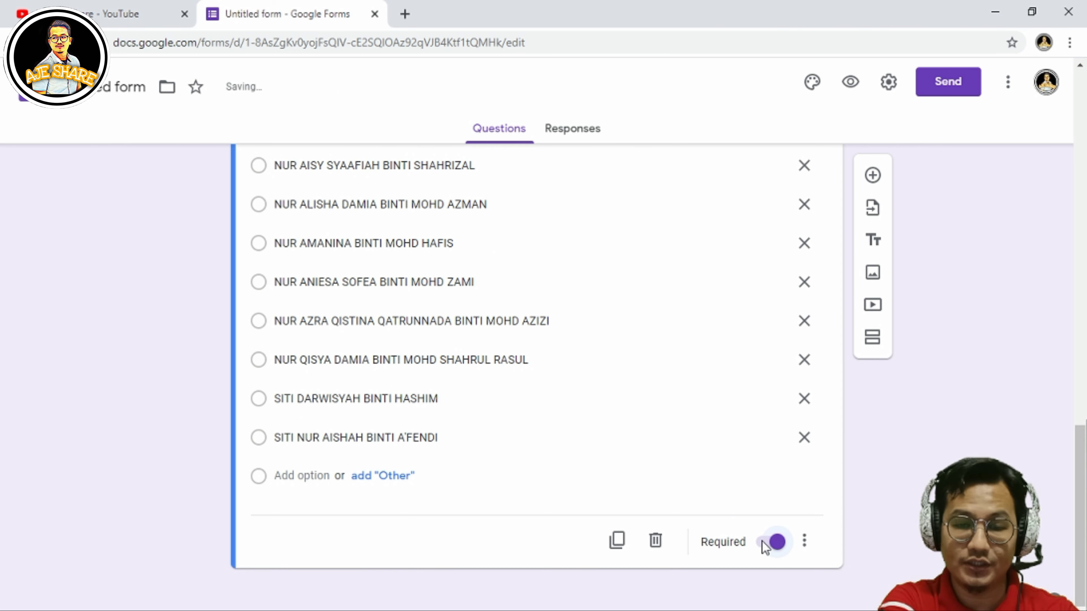
{"action": "left_click_drag", "start_coordinate": [1085, 482], "coordinate": [1084, 349]}
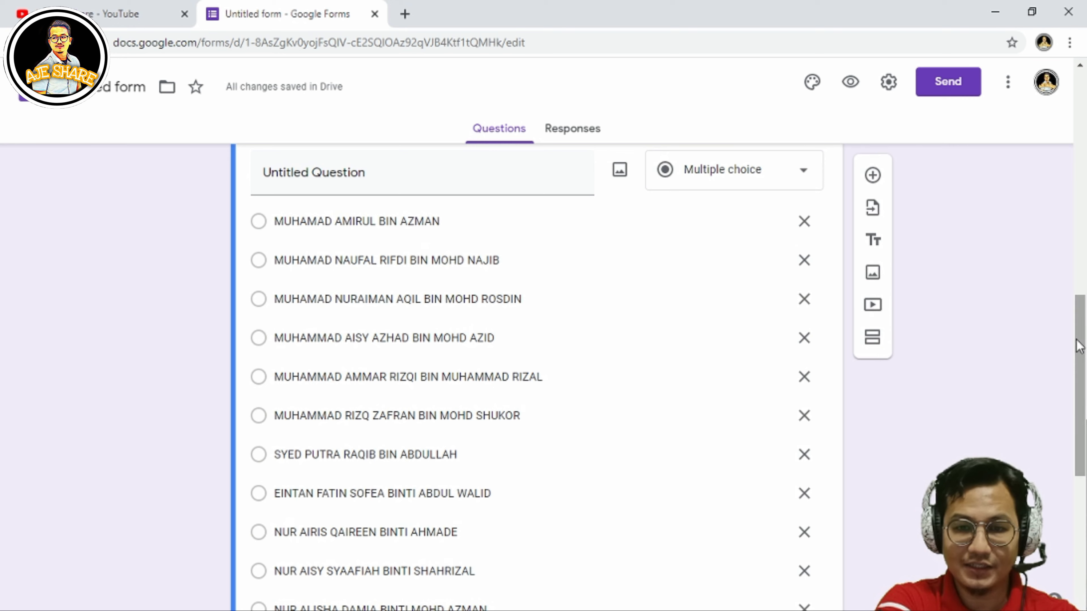
Step: Add three more sections so the form has five sections
{"action": "left_click", "coordinate": [875, 338]}
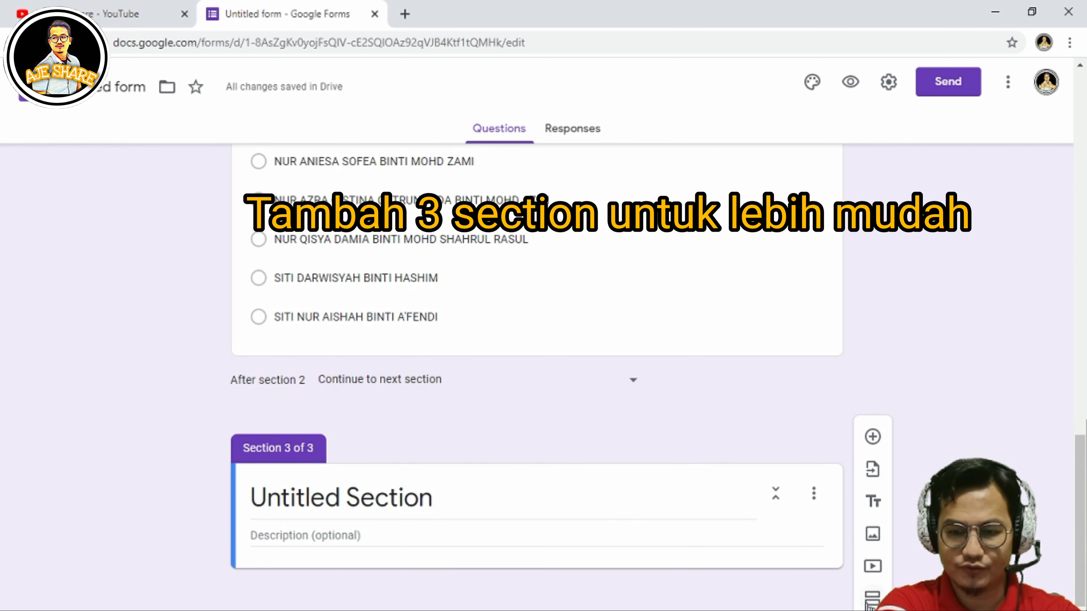
{"action": "left_click", "coordinate": [871, 597]}
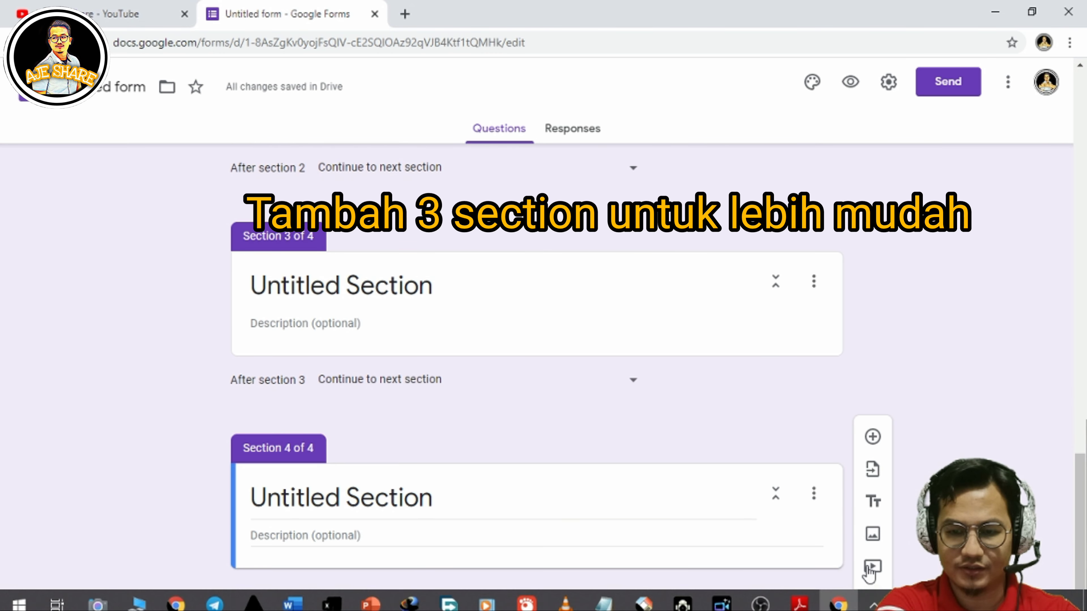
{"action": "left_click", "coordinate": [873, 599]}
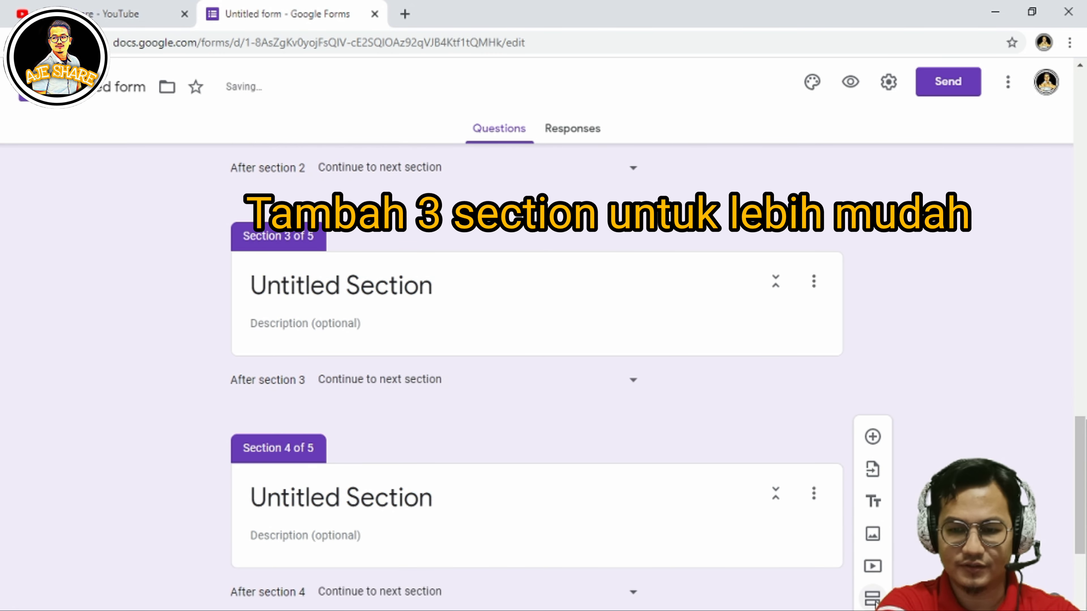
{"action": "left_click_drag", "start_coordinate": [1085, 480], "coordinate": [1086, 458]}
Step: Title section 3 '6 AD-DUHA' and add a question named 'DARJAH 6 AD-DUHA'
{"action": "left_click", "coordinate": [285, 331]}
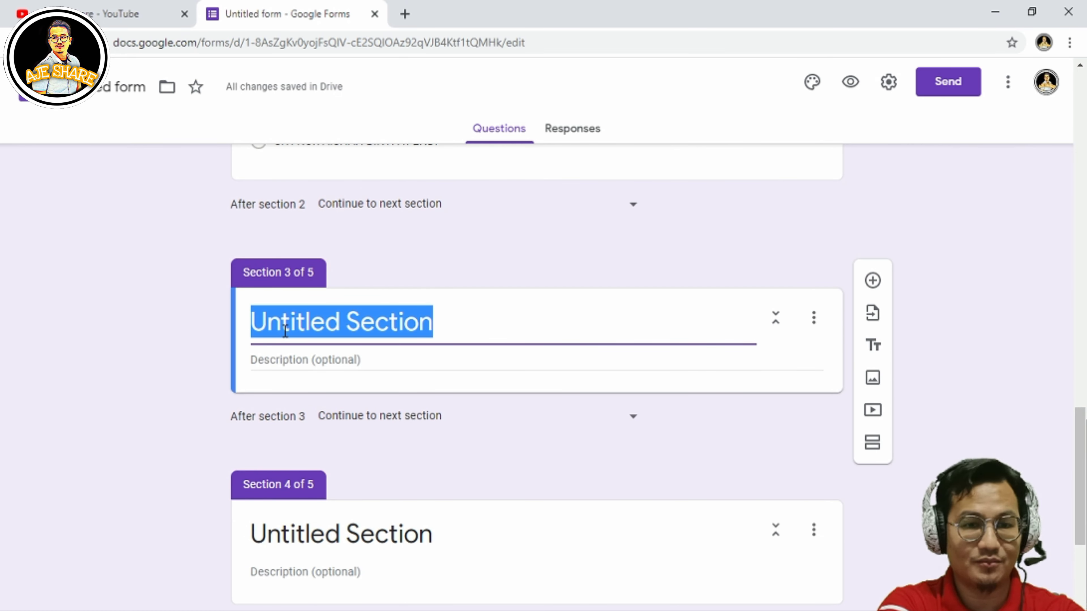
{"action": "type", "text": "6"}
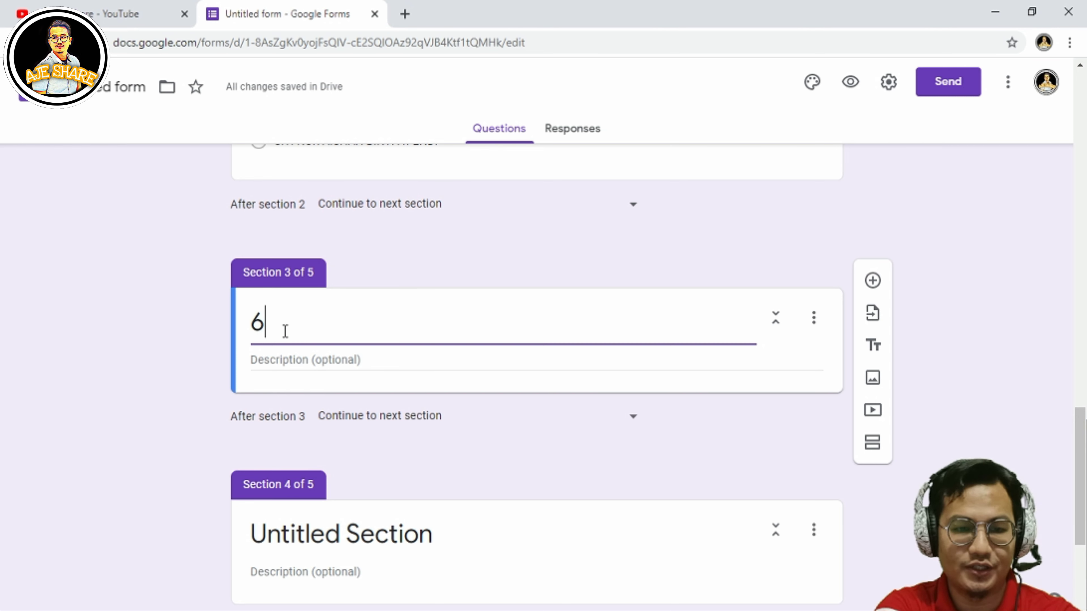
{"action": "type", "text": " AD-DUHA"}
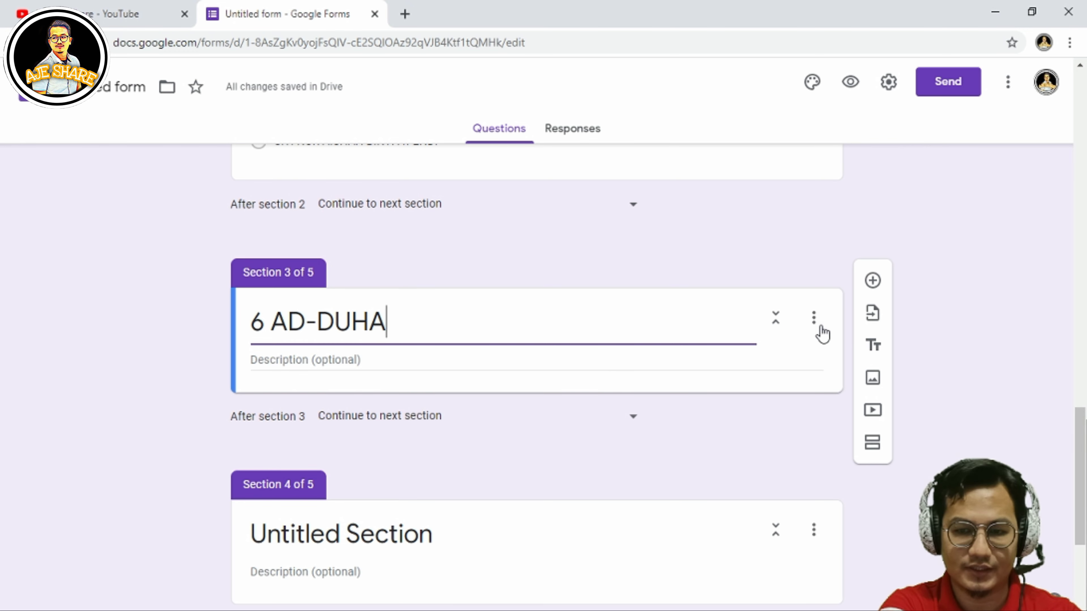
{"action": "left_click", "coordinate": [873, 281]}
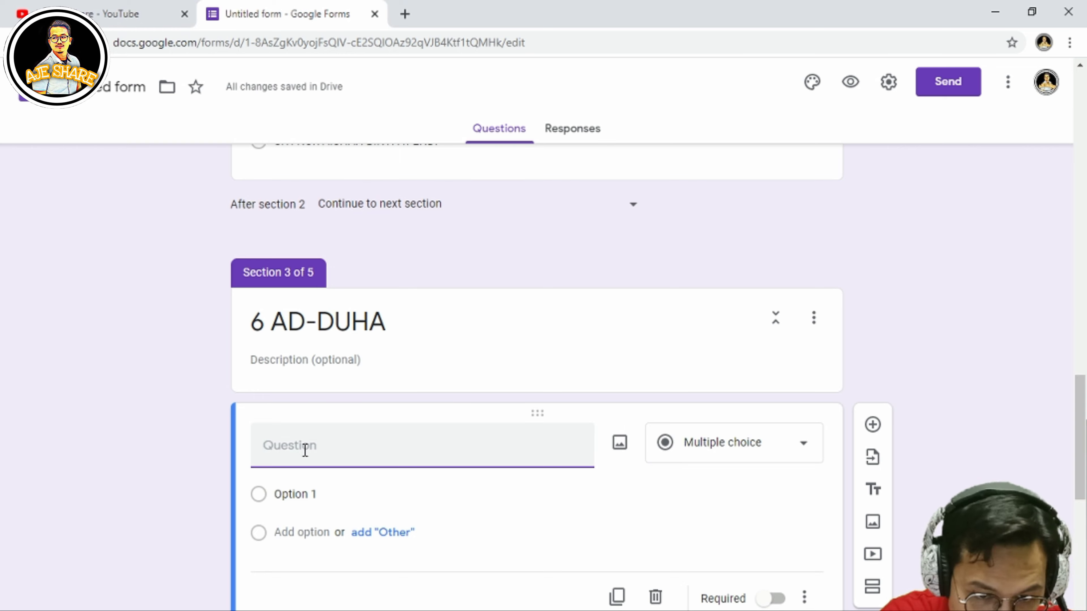
{"action": "left_click_drag", "start_coordinate": [1080, 471], "coordinate": [1085, 293]}
{"action": "type", "text": "DARJAH 6 AD-DUHA"}
{"action": "left_click", "coordinate": [335, 268]}
{"action": "type", "text": "DARJAH 6 AD-DUHA"}
{"action": "scroll", "coordinate": [432, 250], "scroll_direction": "down", "scroll_amount": 10}
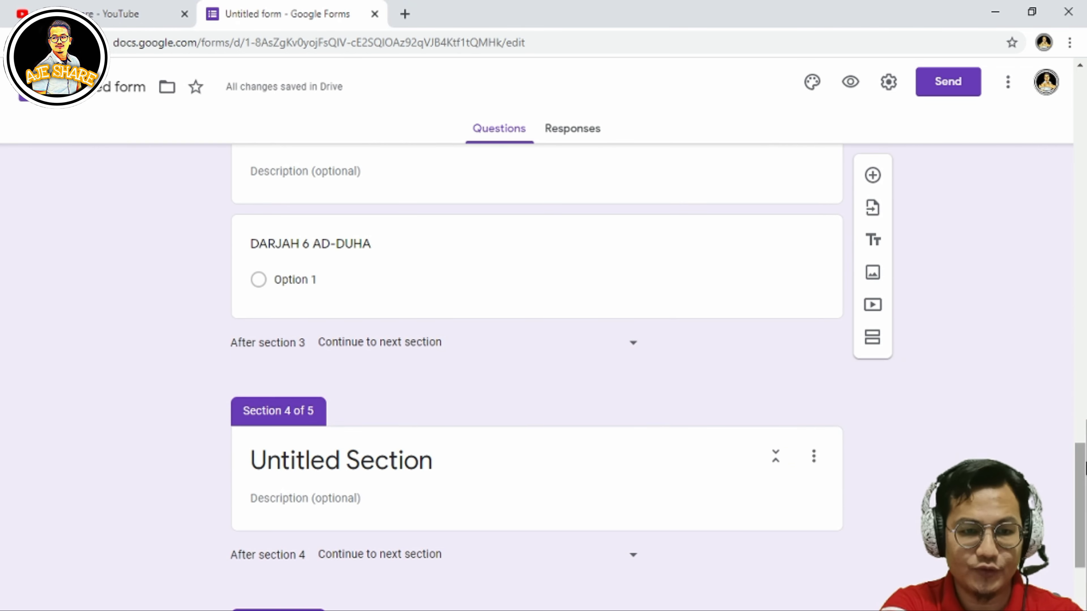
Step: Copy the 6 AD-DUHA names from Excel and paste them as the DARJAH 6 AD-DUHA options
{"action": "left_click", "coordinate": [331, 603]}
{"action": "key", "text": "ctrl+shift+Down"}
{"action": "key", "text": "ctrl+c"}
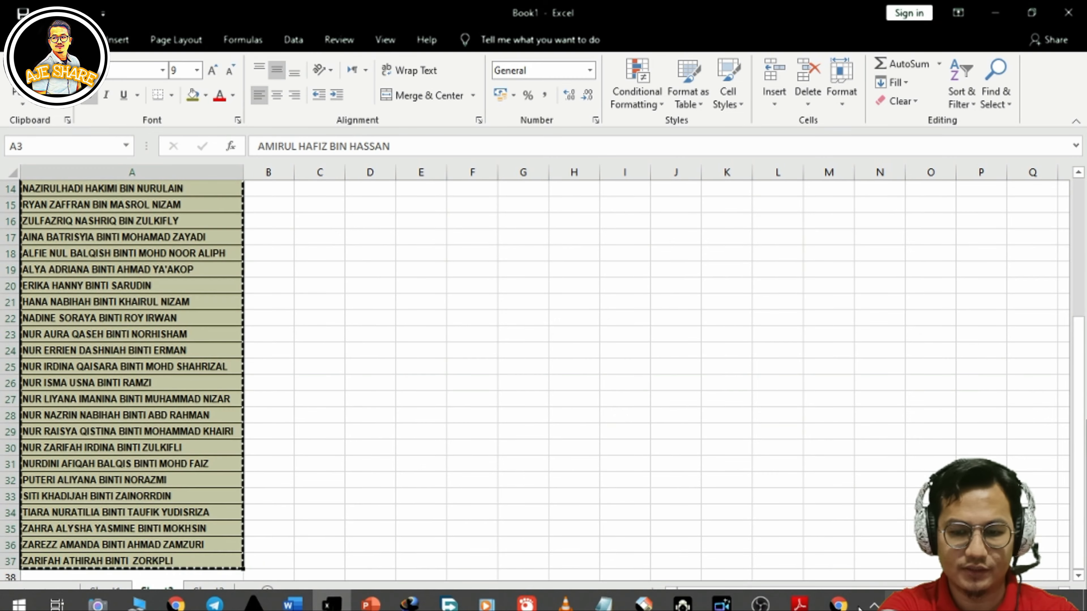
{"action": "left_click", "coordinate": [838, 604]}
{"action": "left_click", "coordinate": [291, 283]}
{"action": "key", "text": "ctrl+v"}
{"action": "scroll", "coordinate": [395, 502], "scroll_direction": "down", "scroll_amount": 8}
Step: Title section 4 'DARJAH KHAS AD-DUHA' and add a question titled 'DARJAH KHAS ADOD'
{"action": "left_click", "coordinate": [286, 283]}
{"action": "type", "text": "DARJAH KHAS AD-DUHA"}
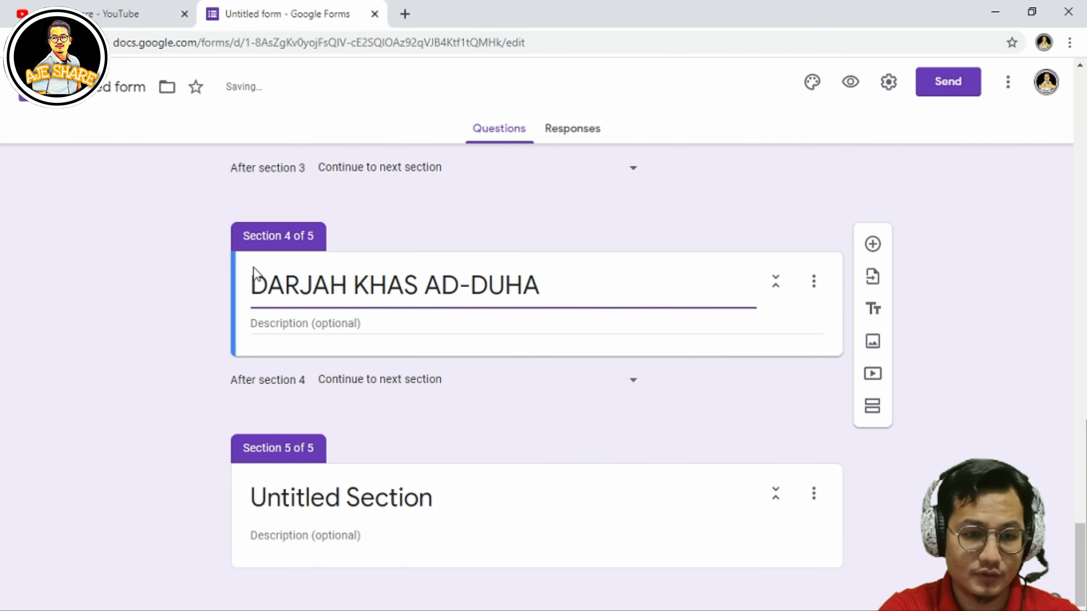
{"action": "left_click", "coordinate": [873, 244]}
{"action": "type", "text": "DARJAH KHAS ADOD"}
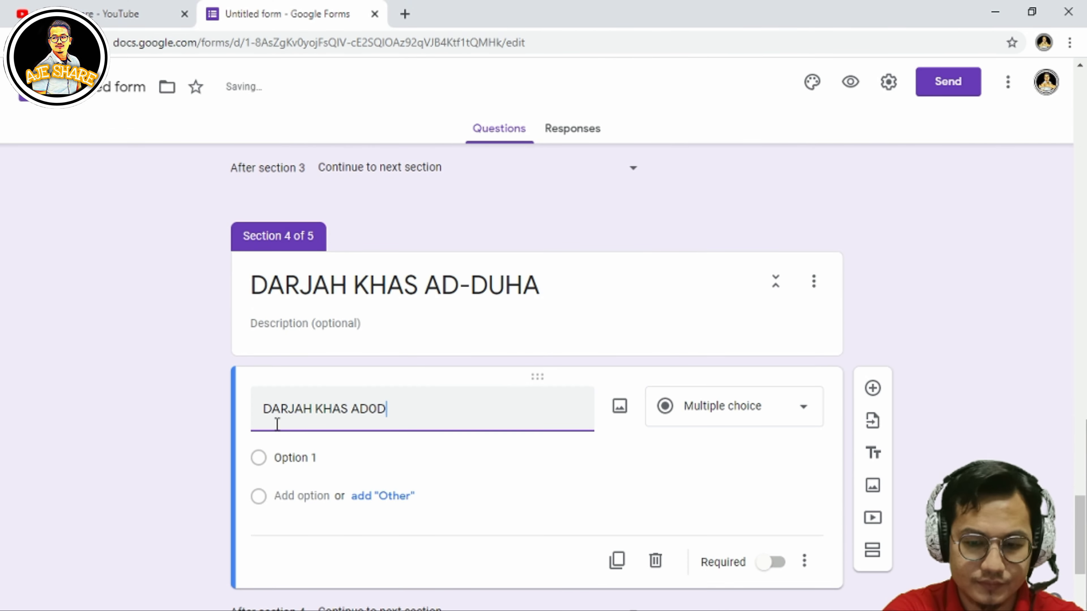
{"action": "left_click", "coordinate": [295, 457]}
Step: Paste the special class names from Excel's Sheet3 as its options and make it required
{"action": "left_click", "coordinate": [332, 600]}
{"action": "left_click", "coordinate": [204, 592]}
{"action": "left_click", "coordinate": [113, 216]}
{"action": "key", "text": "ctrl+shift+Down"}
{"action": "key", "text": "ctrl+c"}
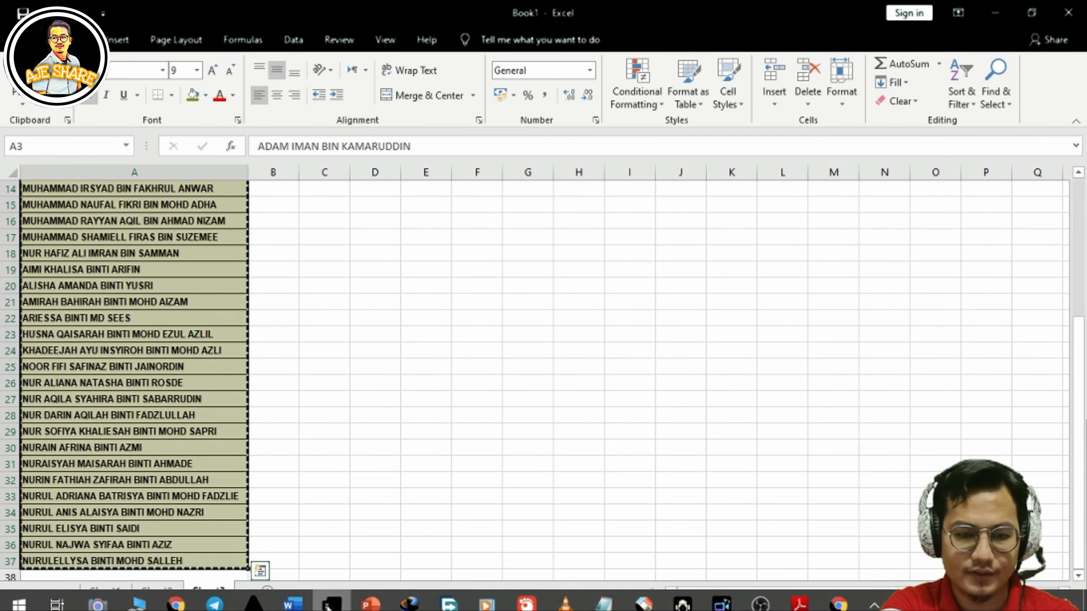
{"action": "left_click", "coordinate": [321, 600]}
{"action": "key", "text": "ctrl+v"}
{"action": "left_click", "coordinate": [772, 443]}
{"action": "left_click_drag", "start_coordinate": [1083, 567], "coordinate": [1084, 222]}
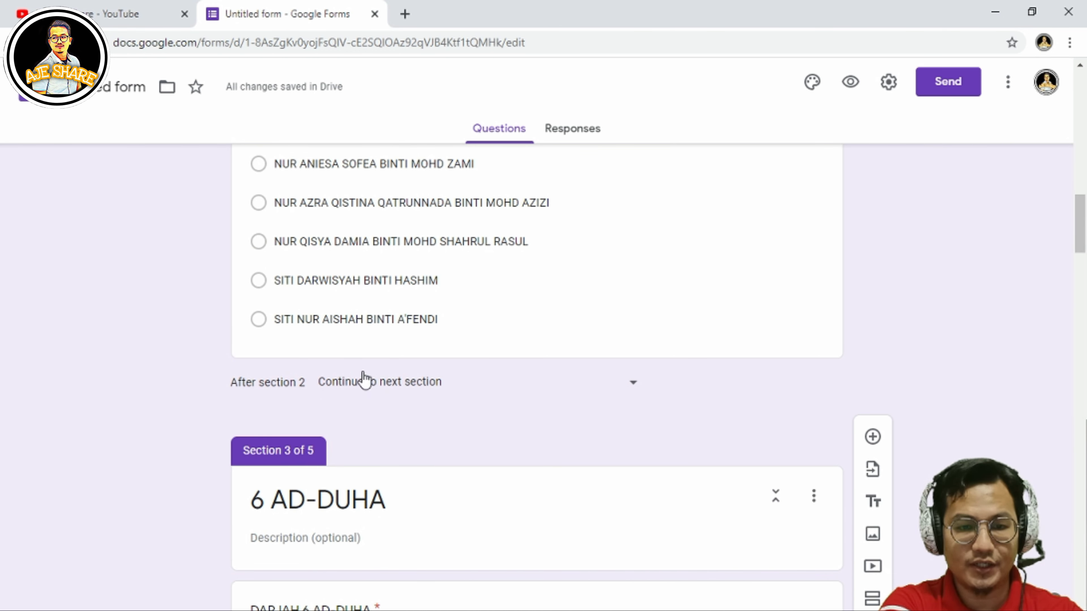
Step: Set the After section option for sections 2, 3 and 4 to Submit form
{"action": "left_click", "coordinate": [413, 392]}
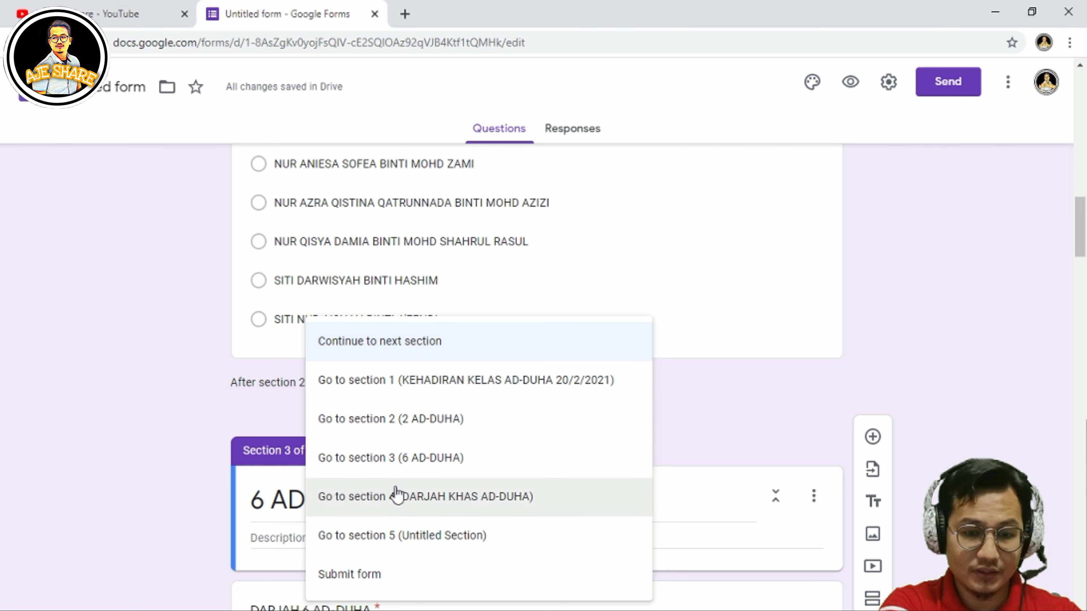
{"action": "left_click", "coordinate": [385, 575]}
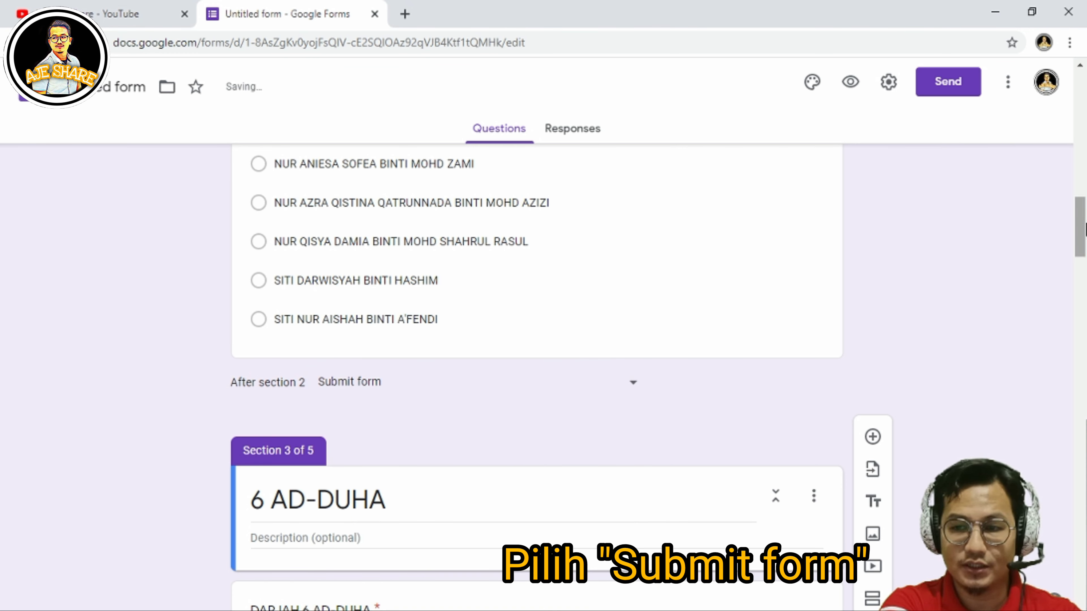
{"action": "left_click_drag", "start_coordinate": [1081, 230], "coordinate": [1085, 401]}
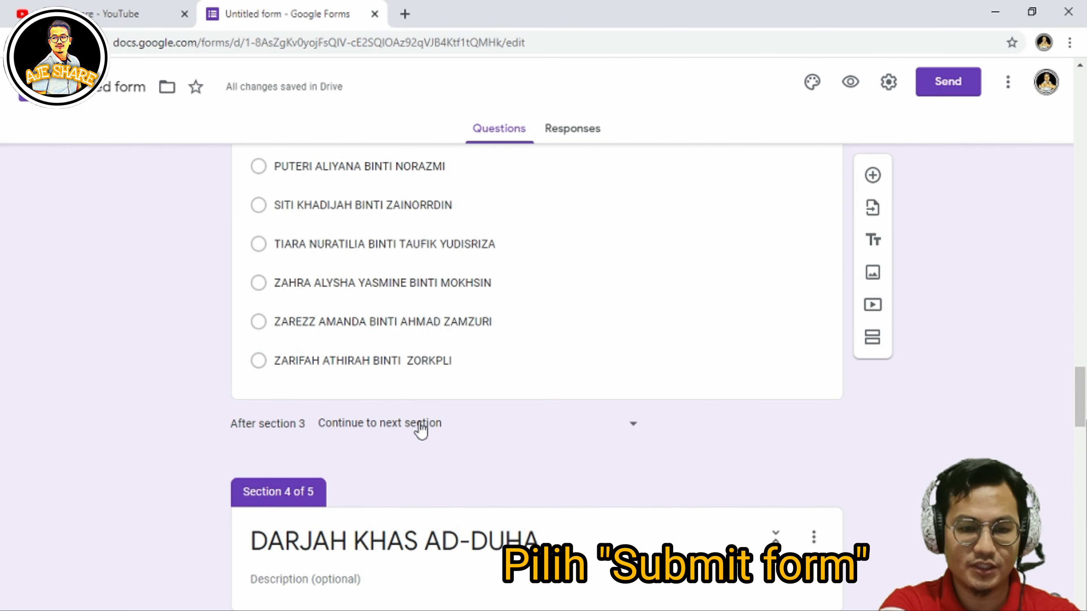
{"action": "left_click", "coordinate": [417, 426]}
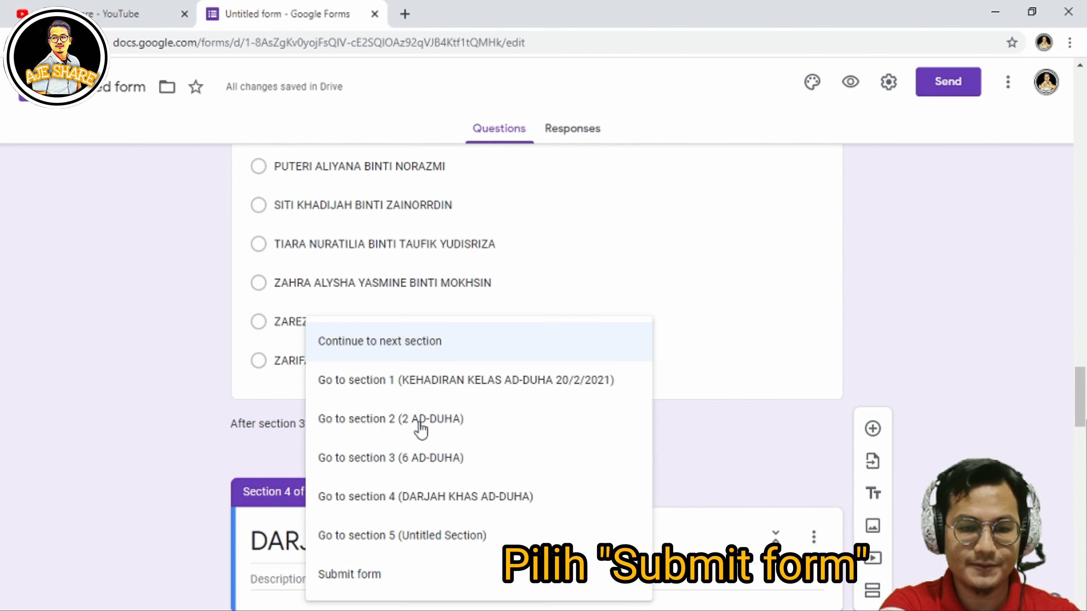
{"action": "left_click", "coordinate": [393, 570]}
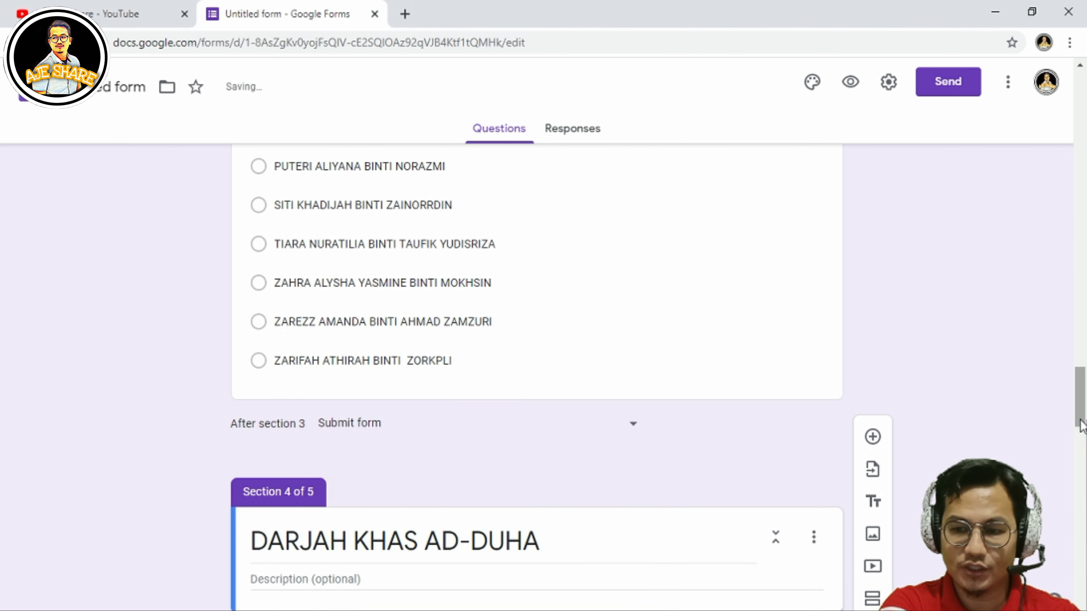
{"action": "left_click_drag", "start_coordinate": [1084, 414], "coordinate": [1085, 595]}
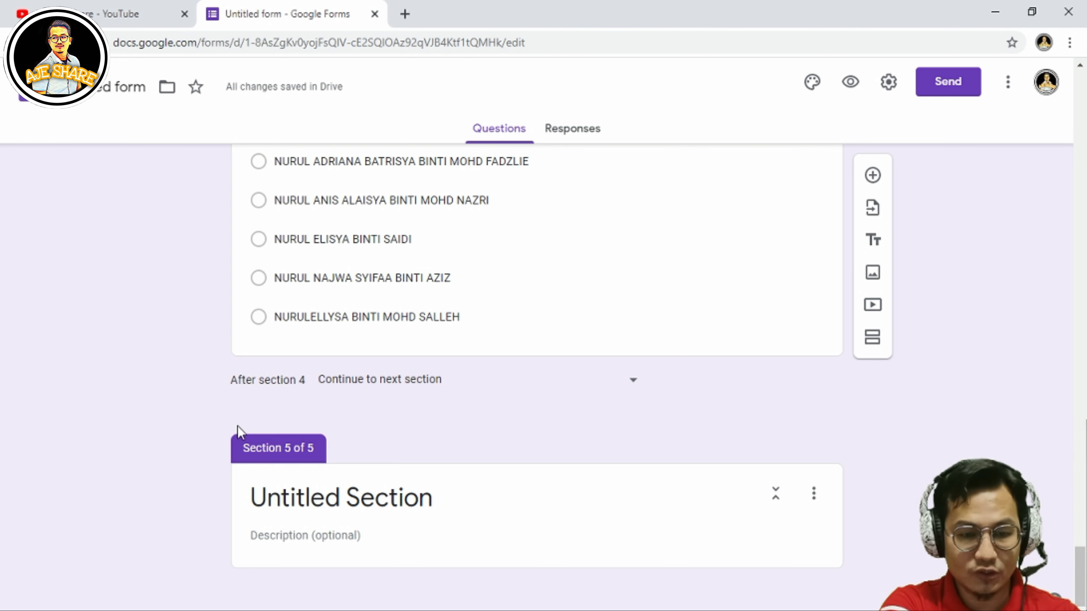
{"action": "left_click", "coordinate": [388, 389]}
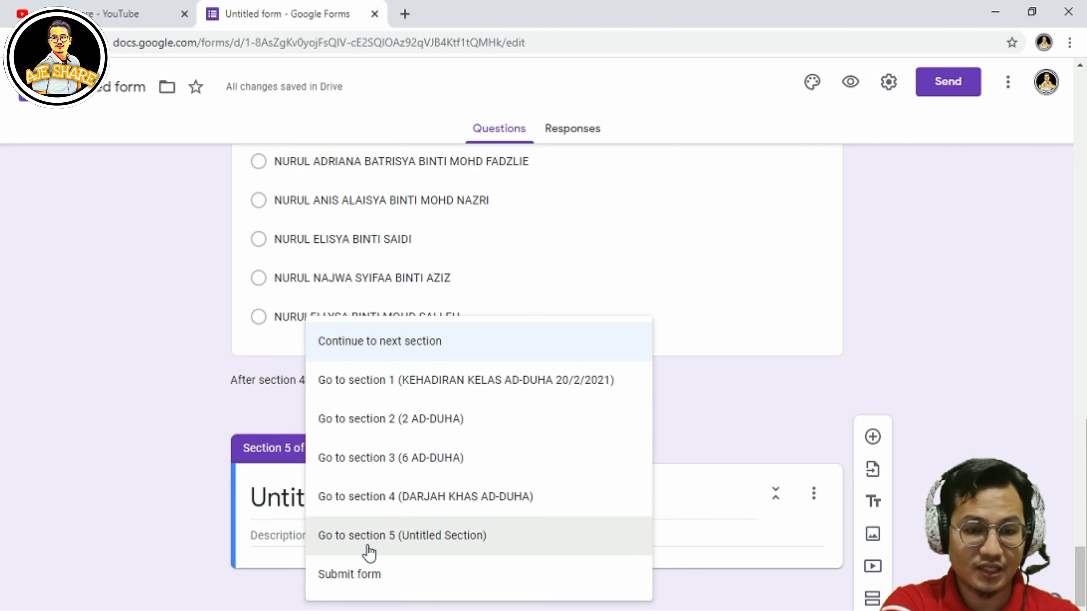
{"action": "left_click", "coordinate": [376, 590]}
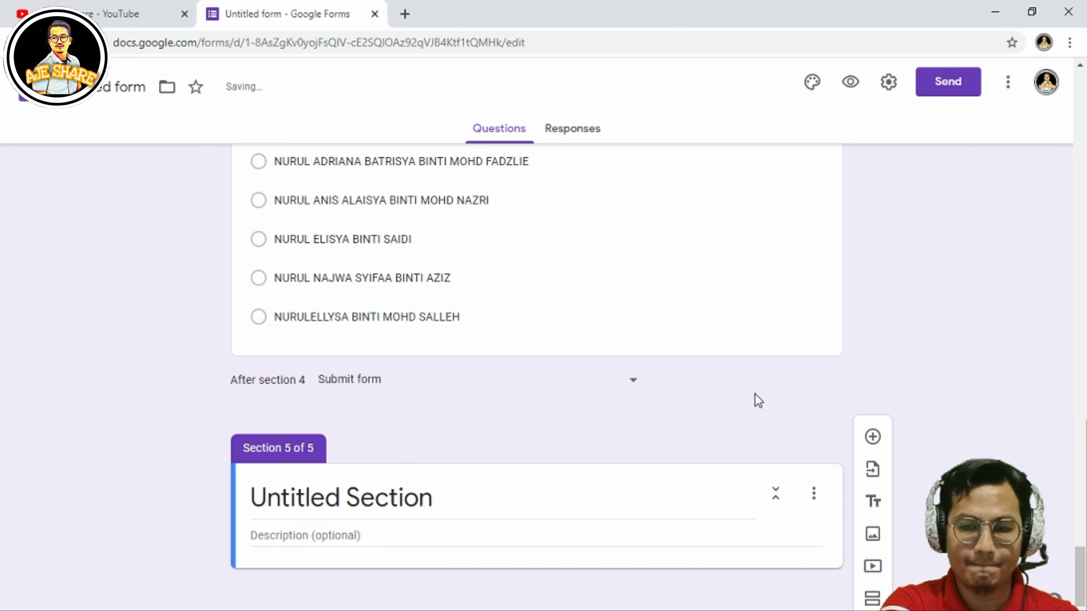
{"action": "left_click_drag", "start_coordinate": [1077, 602], "coordinate": [1083, 317]}
{"action": "left_click_drag", "start_coordinate": [1084, 288], "coordinate": [1084, 110]}
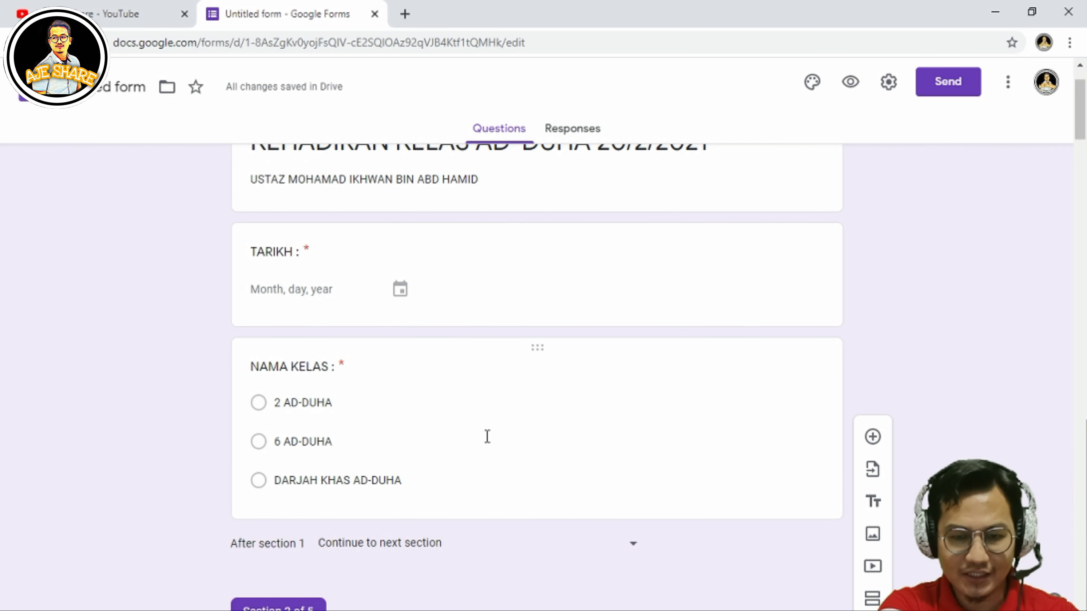
Step: Turn on 'Go to section based on answer' for the NAMA KELAS question
{"action": "left_click", "coordinate": [548, 422]}
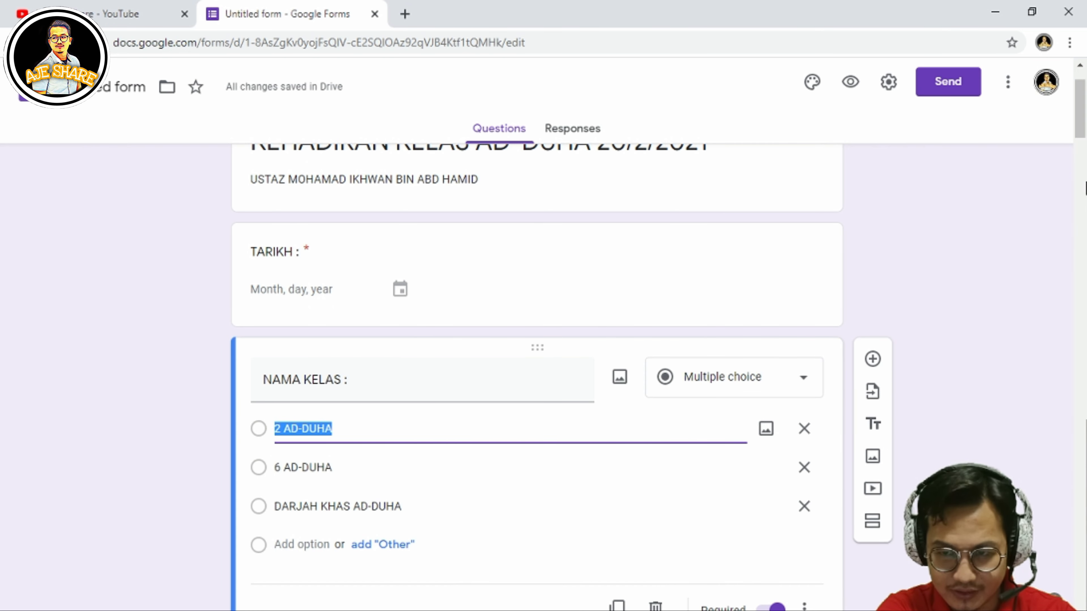
{"action": "scroll", "coordinate": [881, 279], "scroll_direction": "down", "scroll_amount": 3}
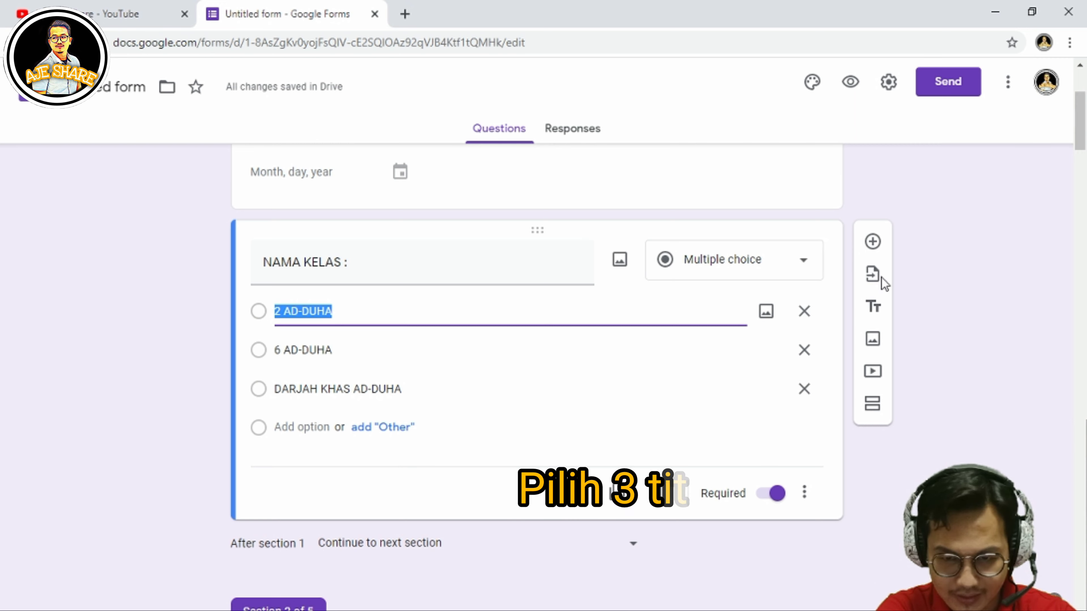
{"action": "left_click", "coordinate": [804, 495]}
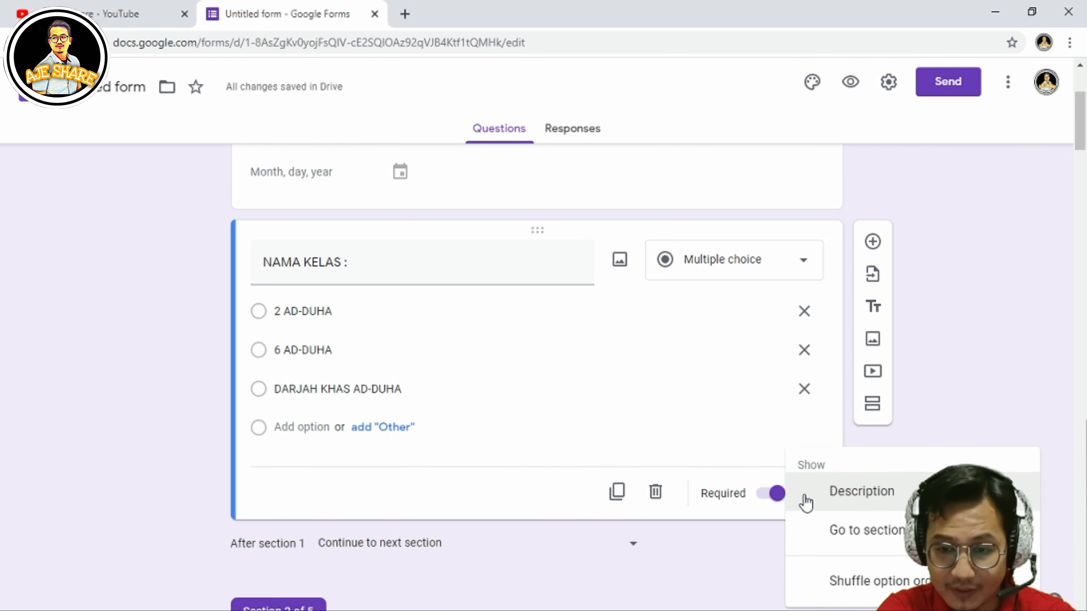
{"action": "left_click", "coordinate": [826, 534]}
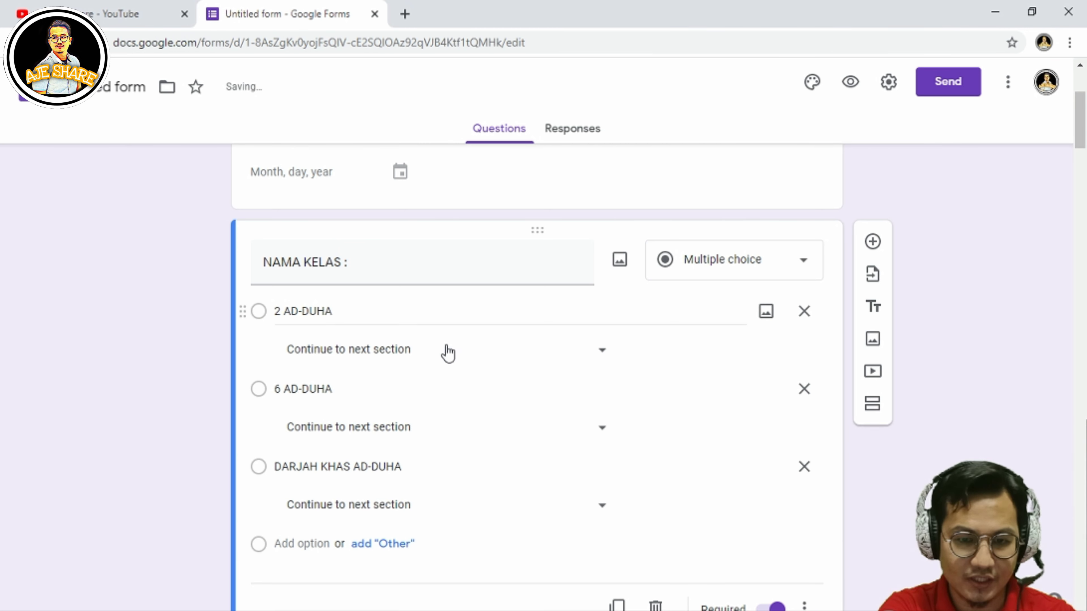
Step: Route 2 AD-DUHA to section 2, 6 AD-DUHA to section 3, DARJAH KHAS AD-DUHA to section 4
{"action": "left_click", "coordinate": [317, 349]}
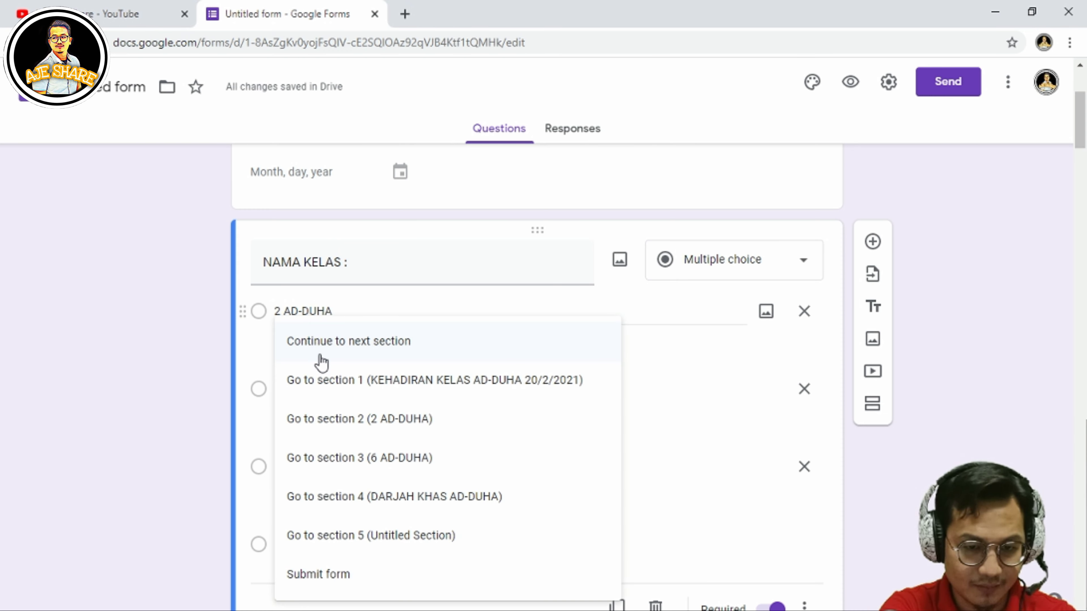
{"action": "left_click", "coordinate": [349, 422]}
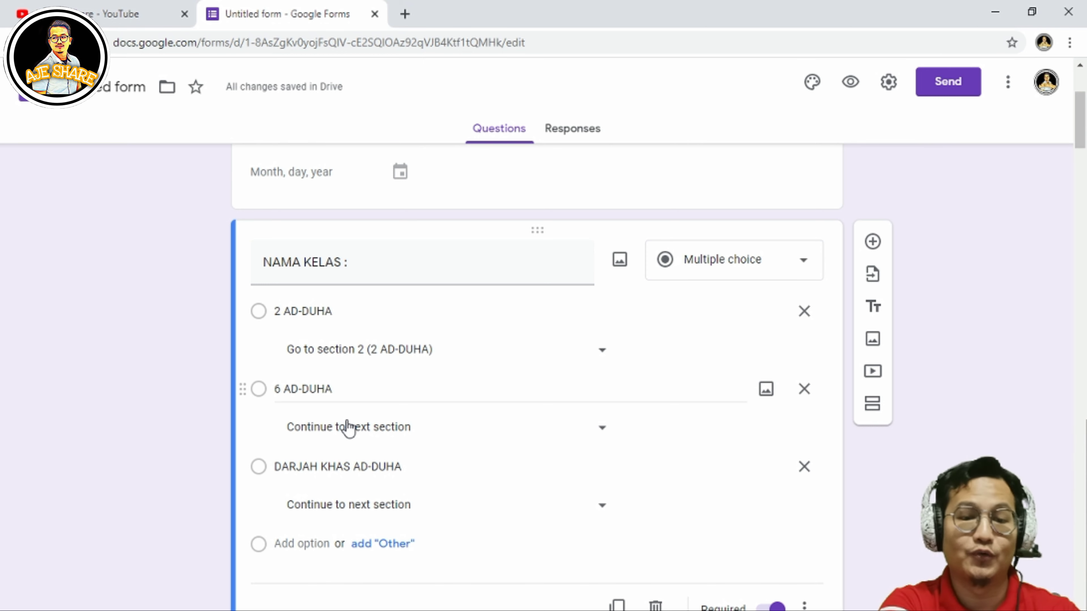
{"action": "left_click", "coordinate": [349, 433]}
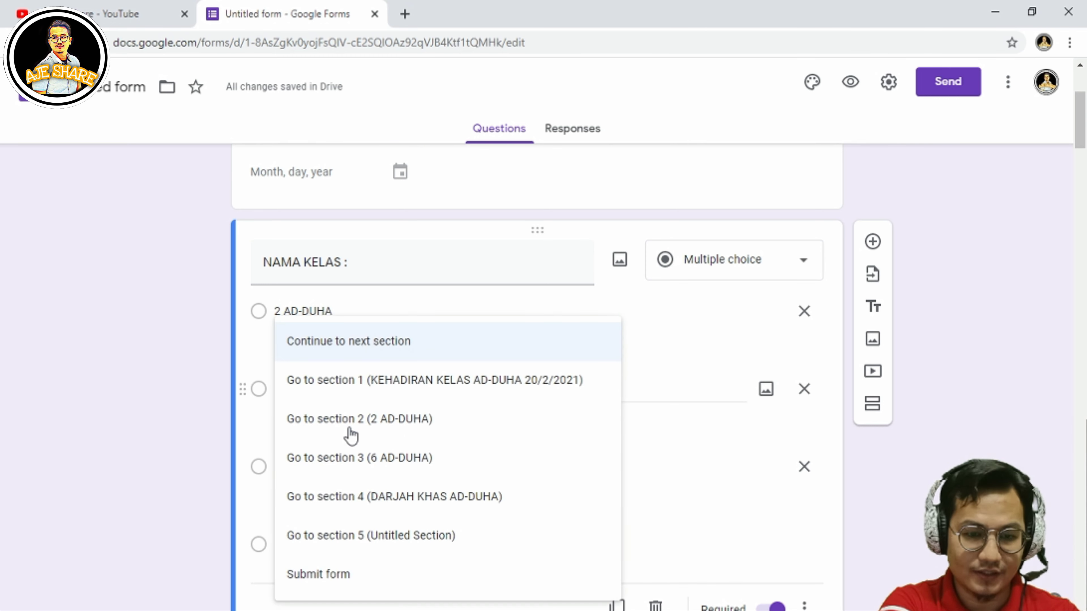
{"action": "left_click", "coordinate": [360, 470]}
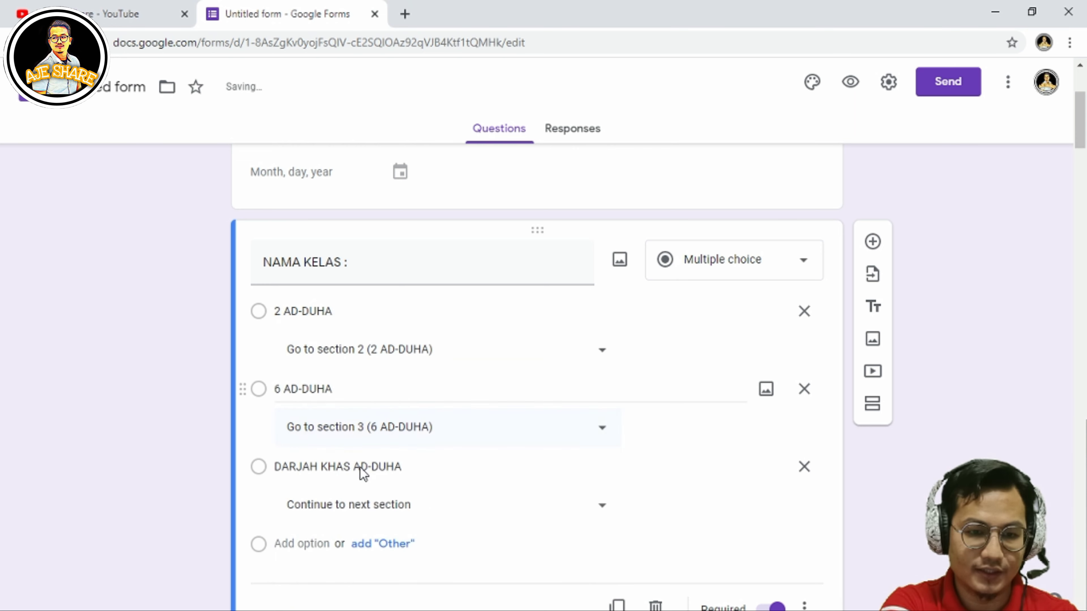
{"action": "left_click", "coordinate": [361, 469]}
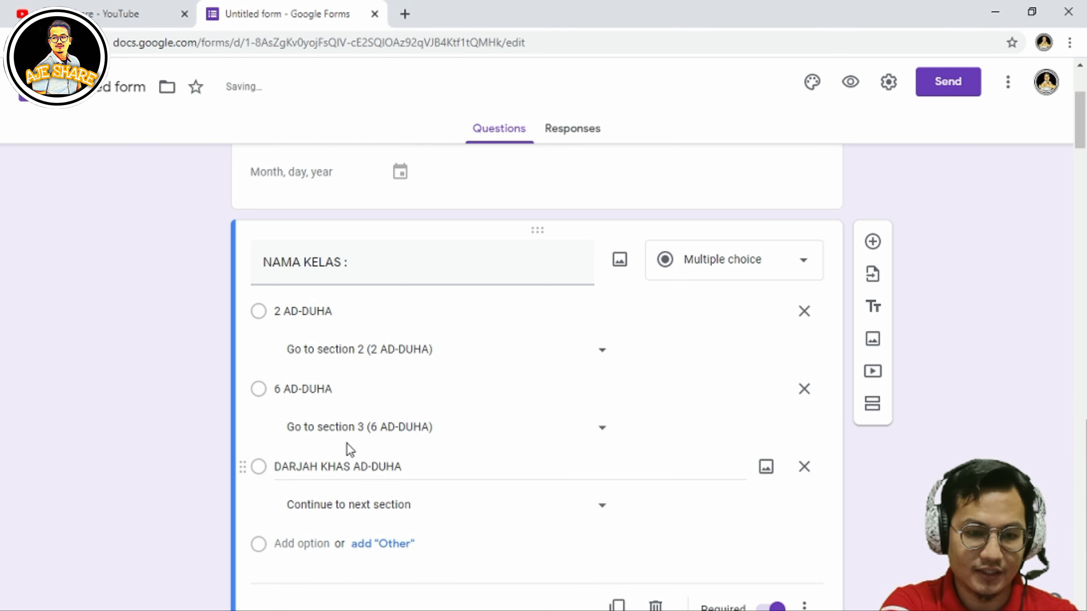
{"action": "left_click", "coordinate": [365, 511]}
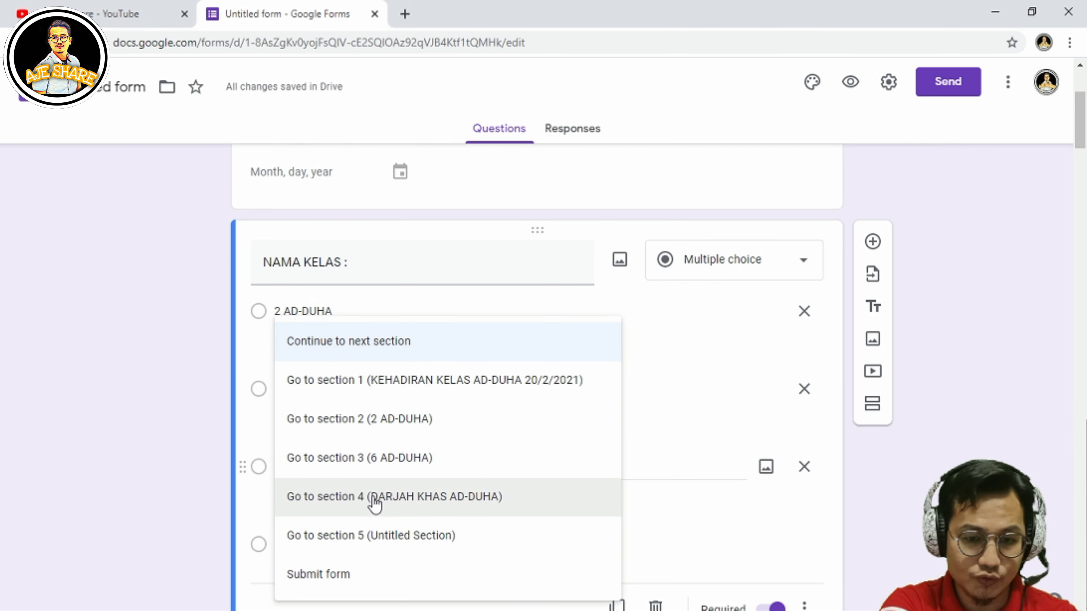
{"action": "left_click", "coordinate": [372, 499]}
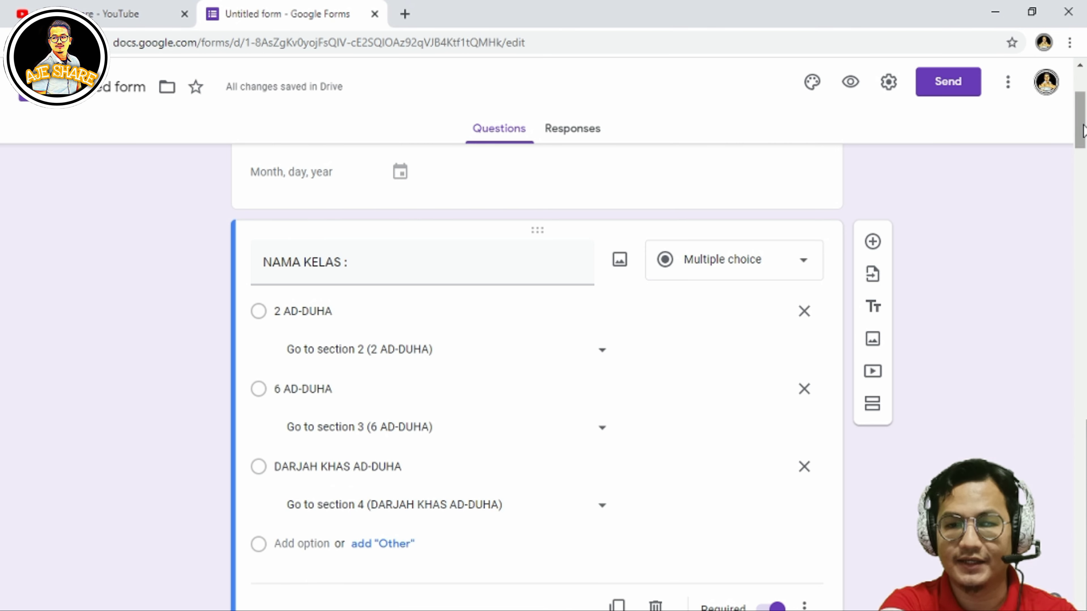
{"action": "left_click_drag", "start_coordinate": [1083, 131], "coordinate": [1083, 113]}
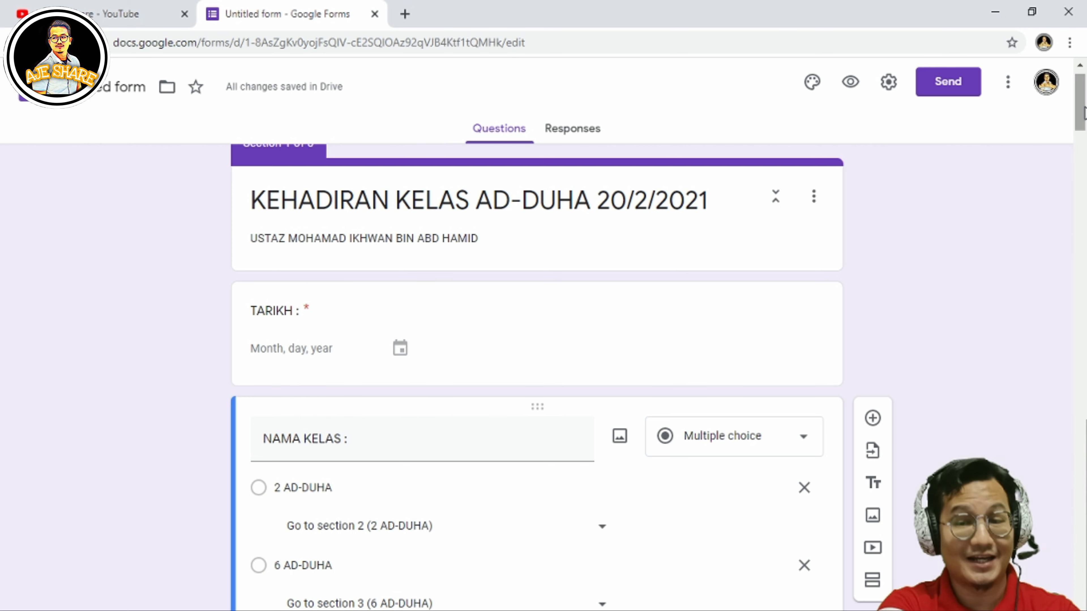
Step: Show respondents summary charts and set the confirmation message to 'TAHNIAH!! KEHADIRAN ANDA TELAH DIREKOD..TERIMA KASIH'
{"action": "left_click", "coordinate": [883, 88]}
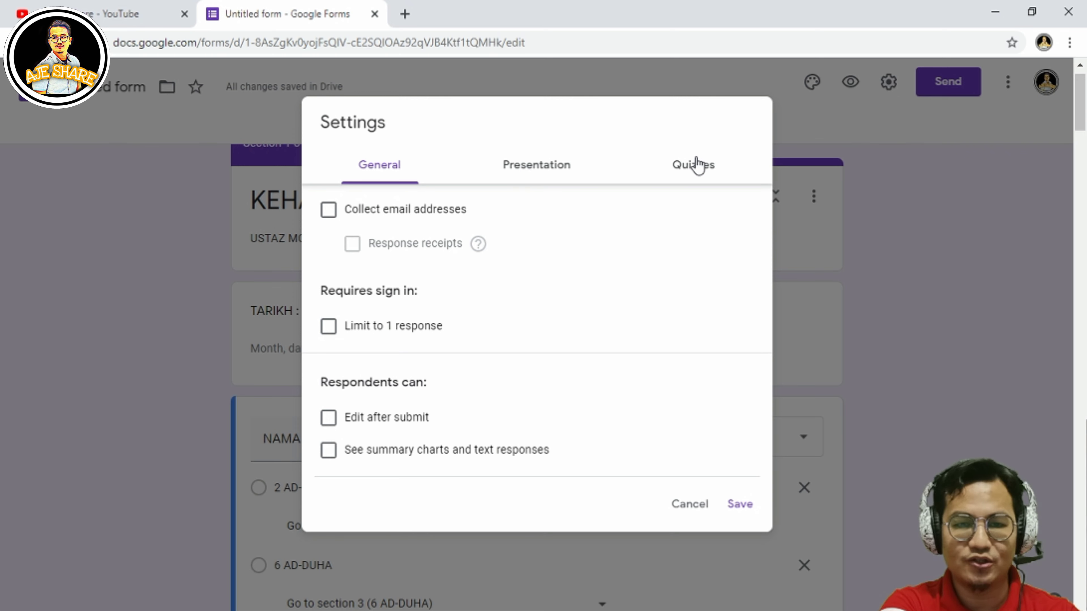
{"action": "left_click", "coordinate": [329, 452]}
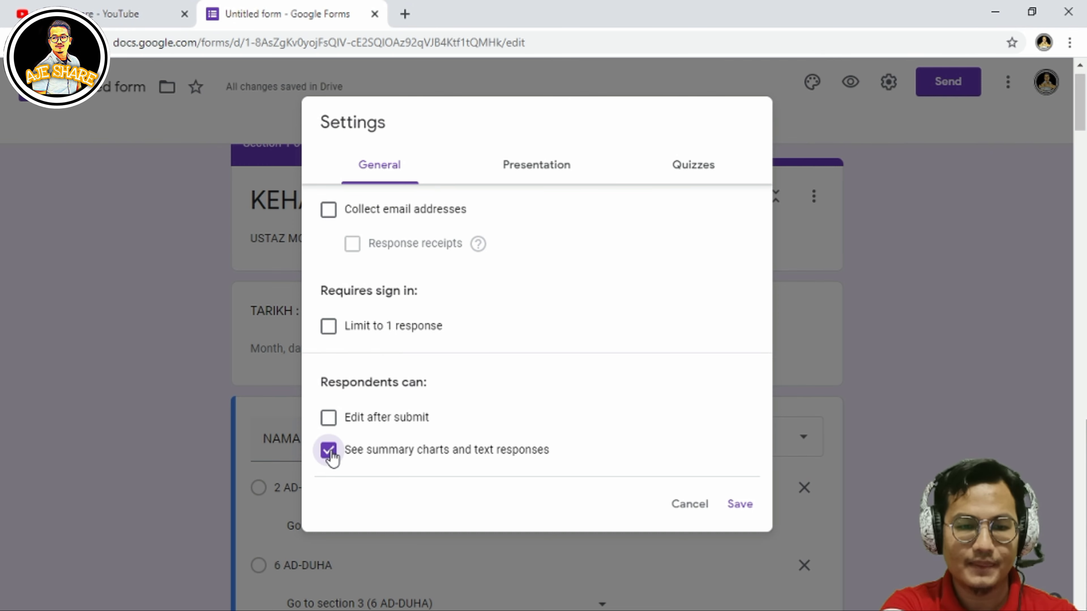
{"action": "left_click", "coordinate": [526, 168]}
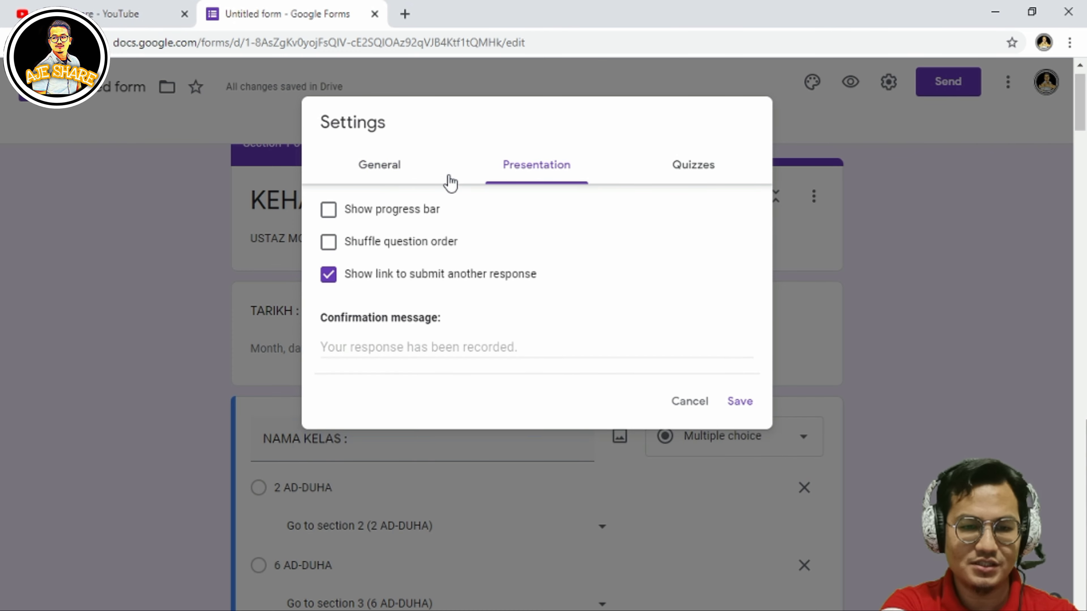
{"action": "left_click", "coordinate": [414, 347]}
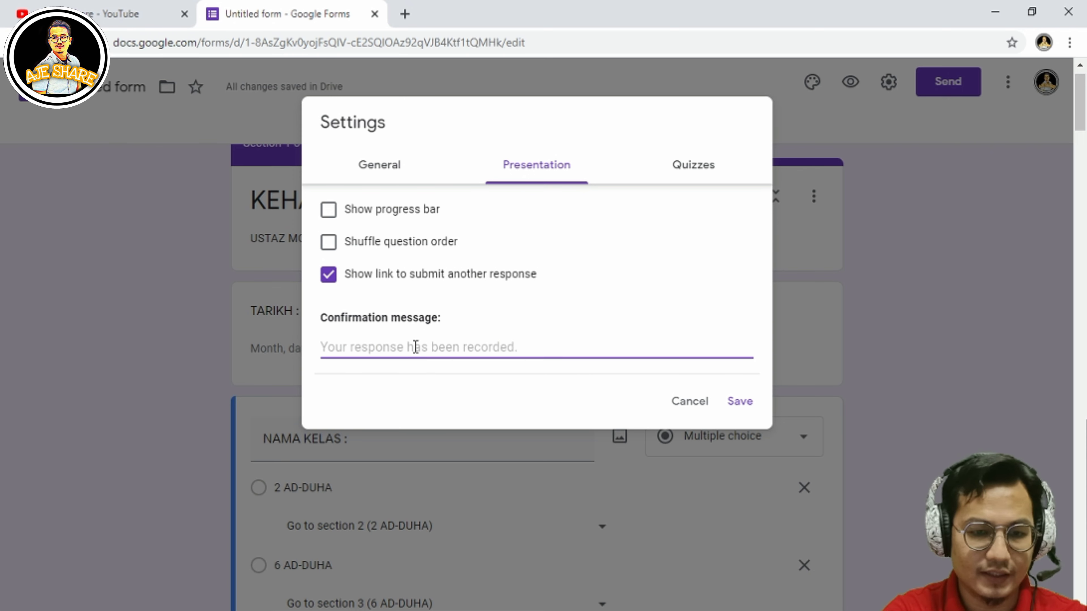
{"action": "type", "text": "TAHNIA"}
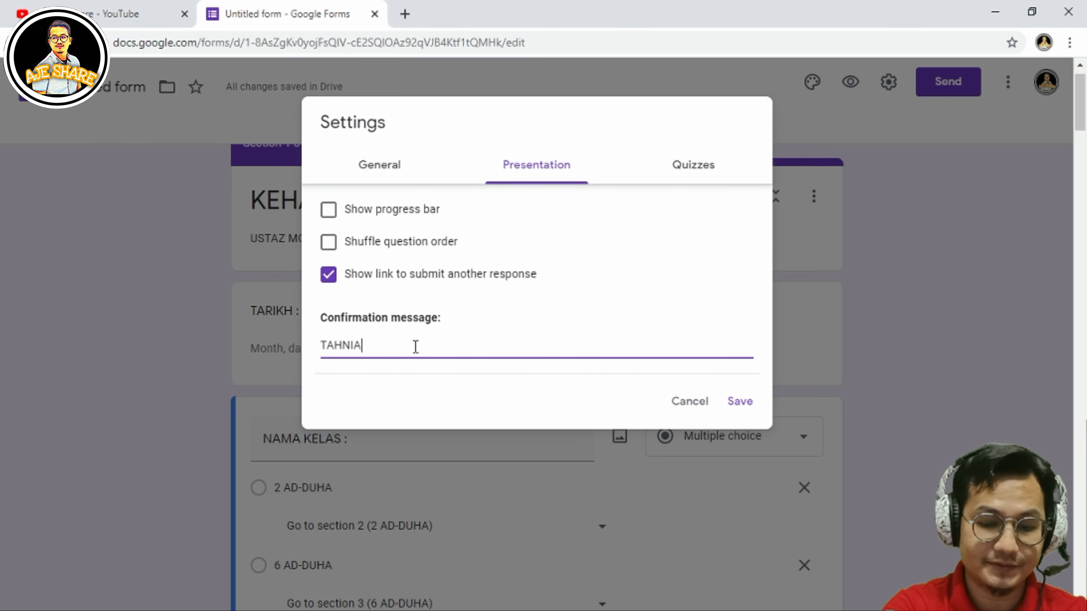
{"action": "type", "text": "H!! KE"}
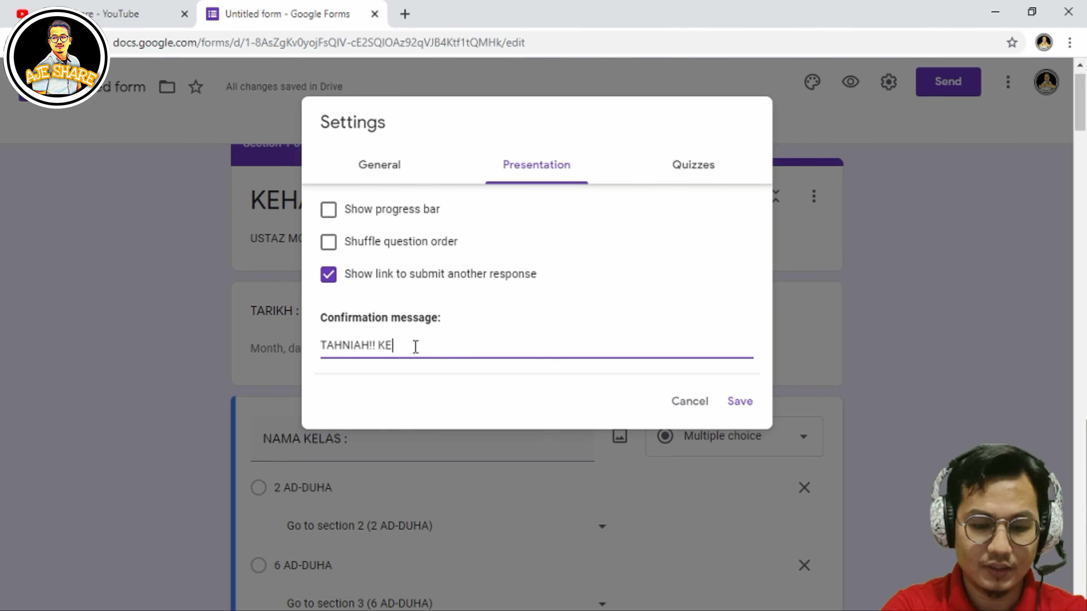
{"action": "type", "text": "HADIRAN A"}
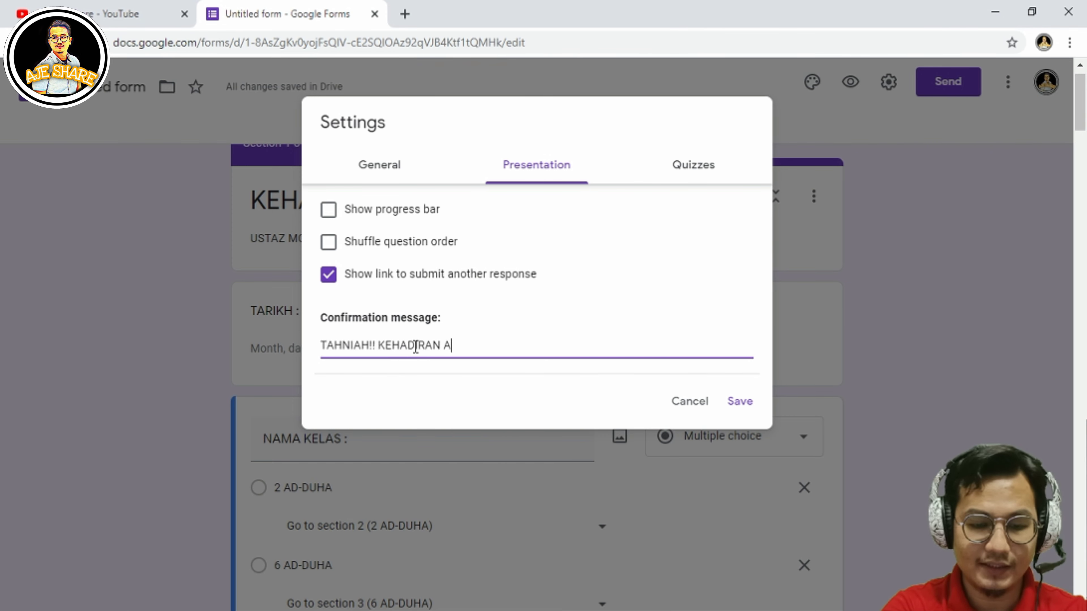
{"action": "type", "text": "NDA TELAH D"}
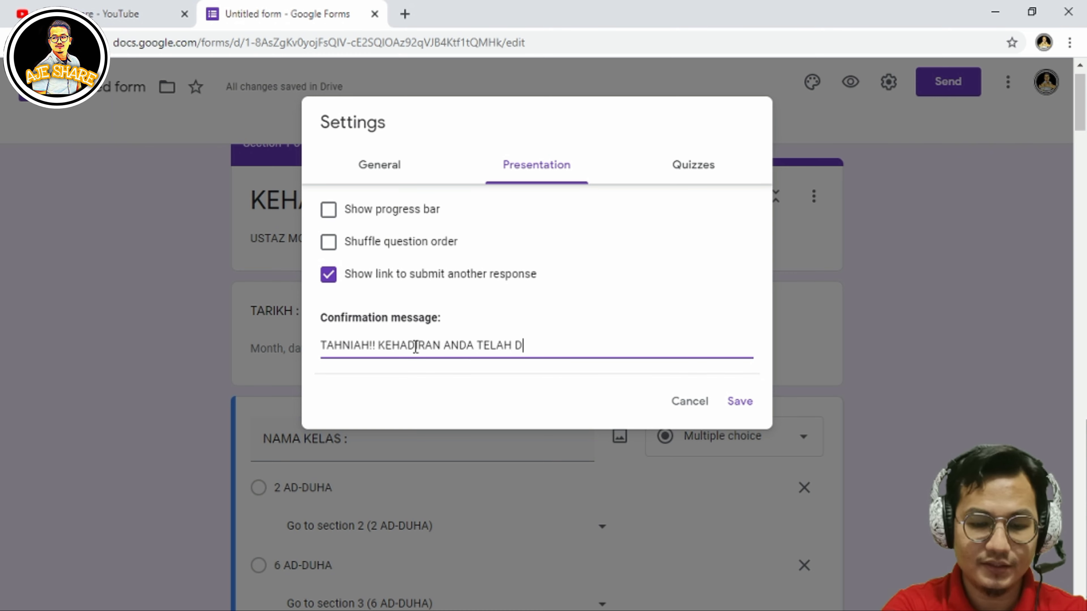
{"action": "type", "text": "IREKO"}
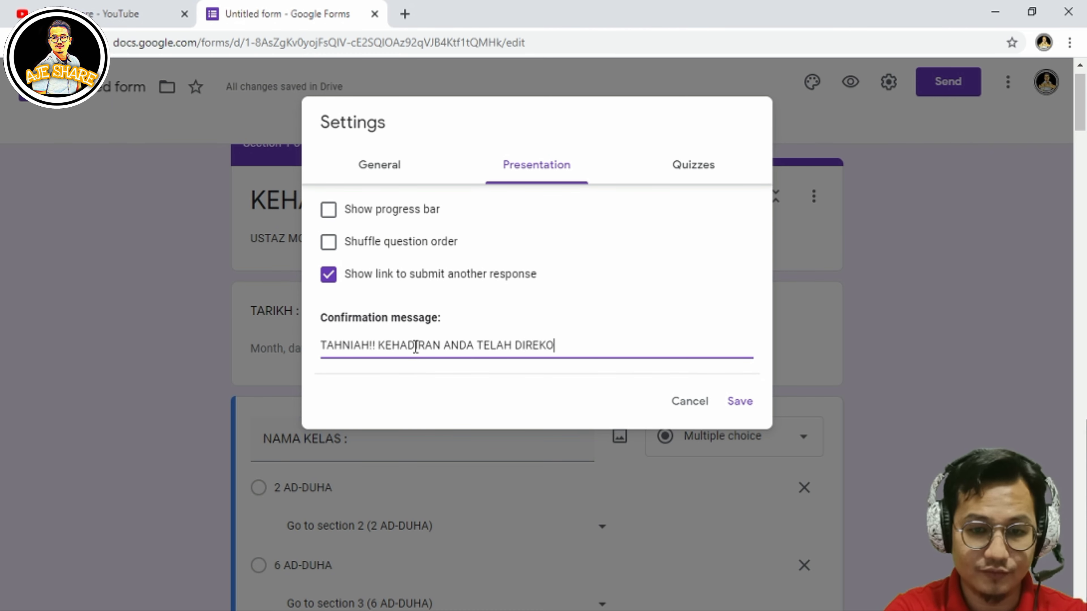
{"action": "type", "text": "D.."}
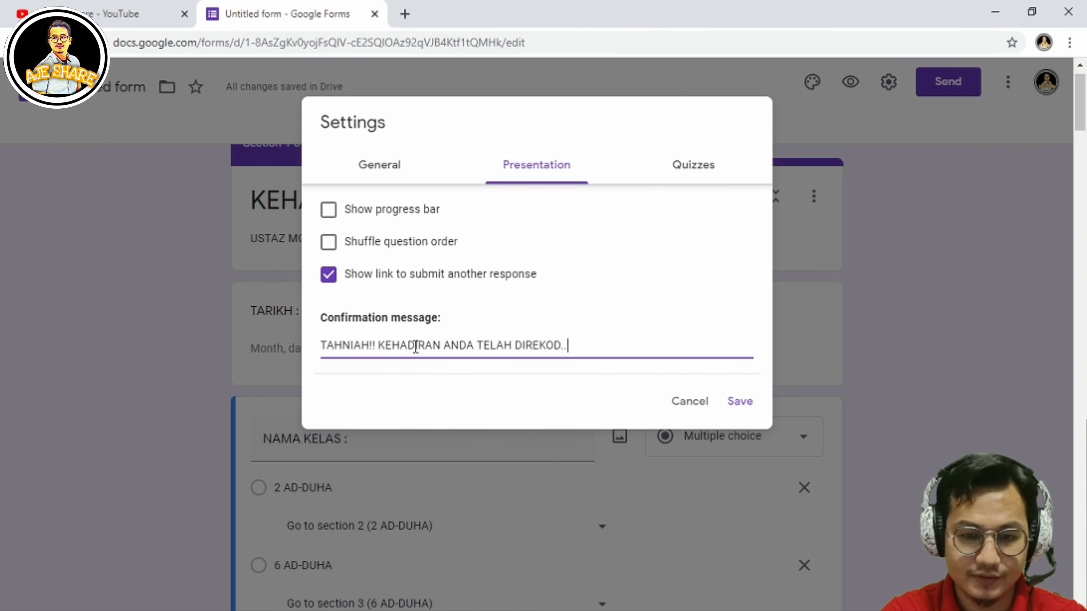
{"action": "type", "text": "TERIMA "}
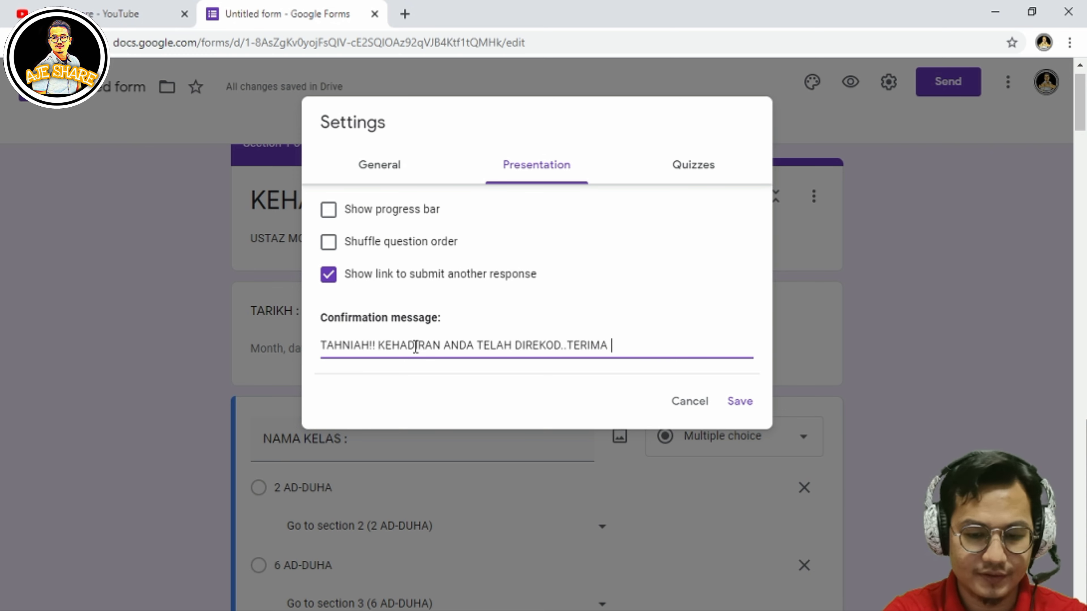
{"action": "type", "text": "KASIH"}
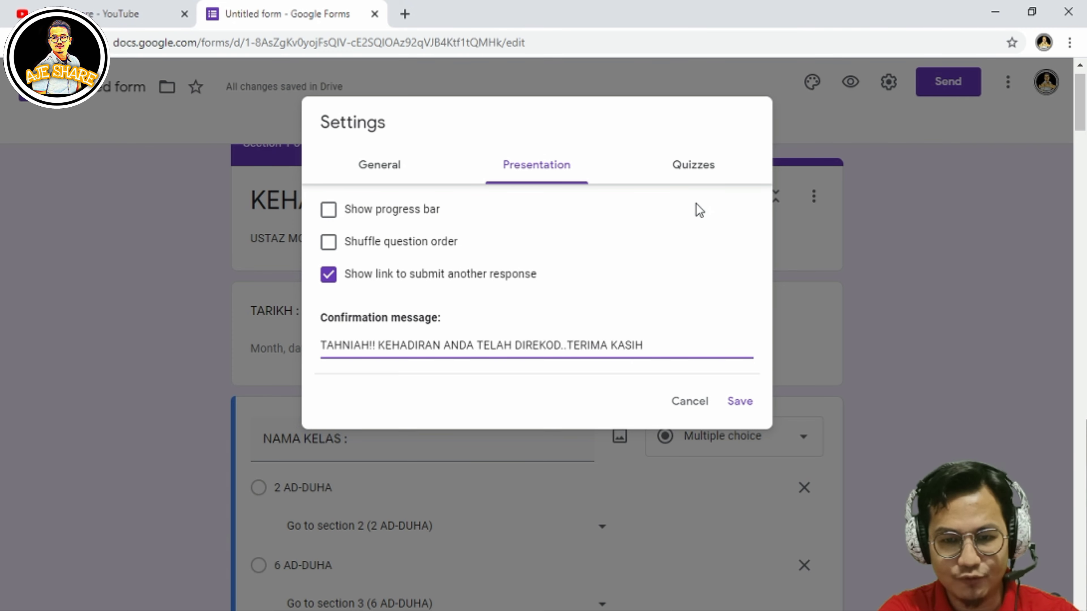
{"action": "left_click", "coordinate": [702, 179]}
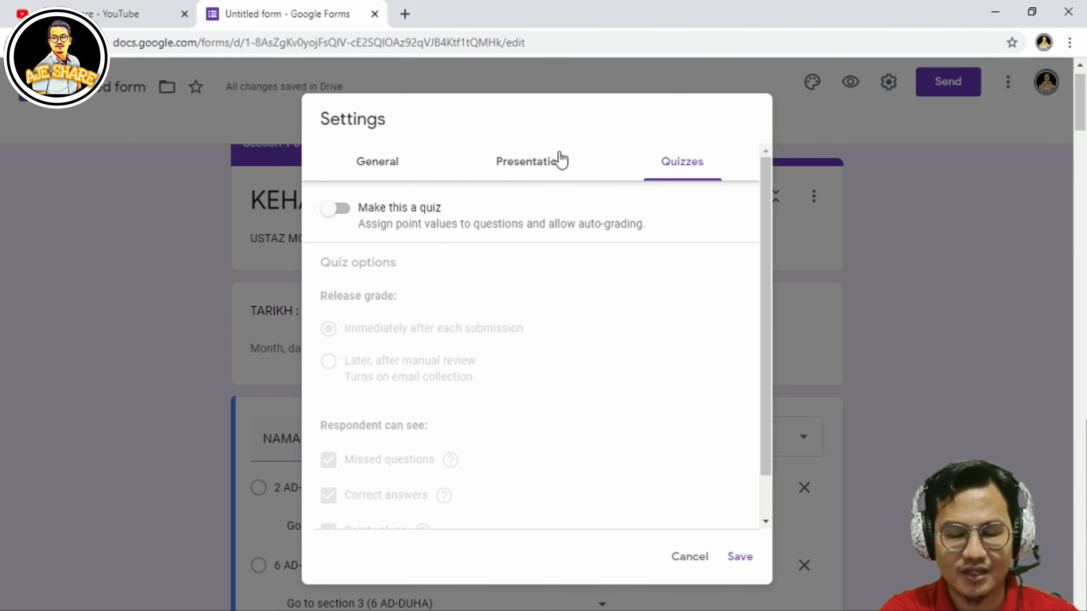
{"action": "left_click", "coordinate": [537, 164]}
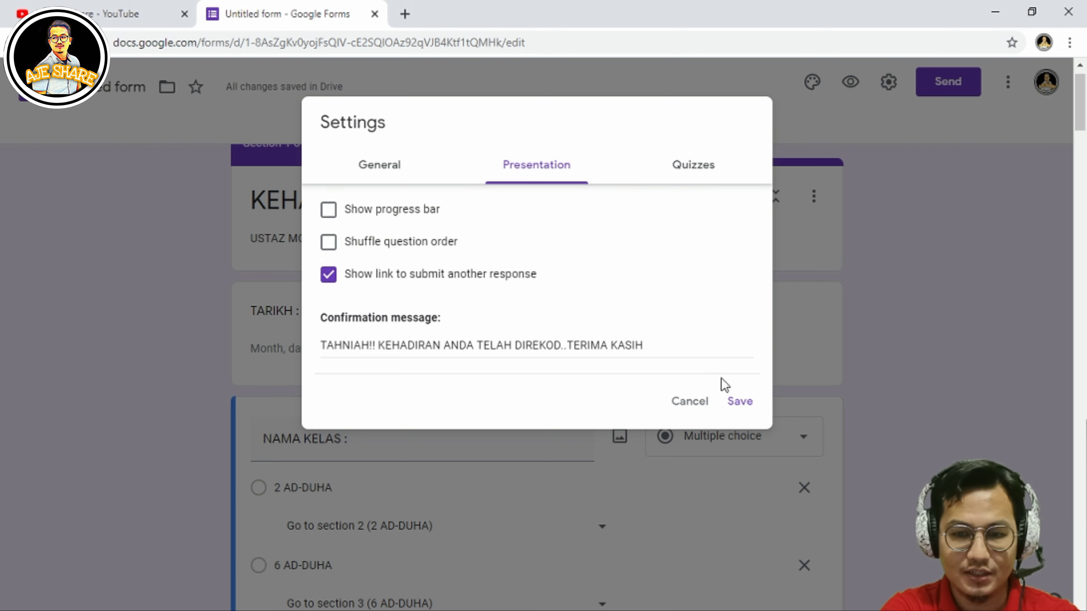
Step: Save the settings and change the form's theme colour to orange
{"action": "left_click", "coordinate": [745, 410]}
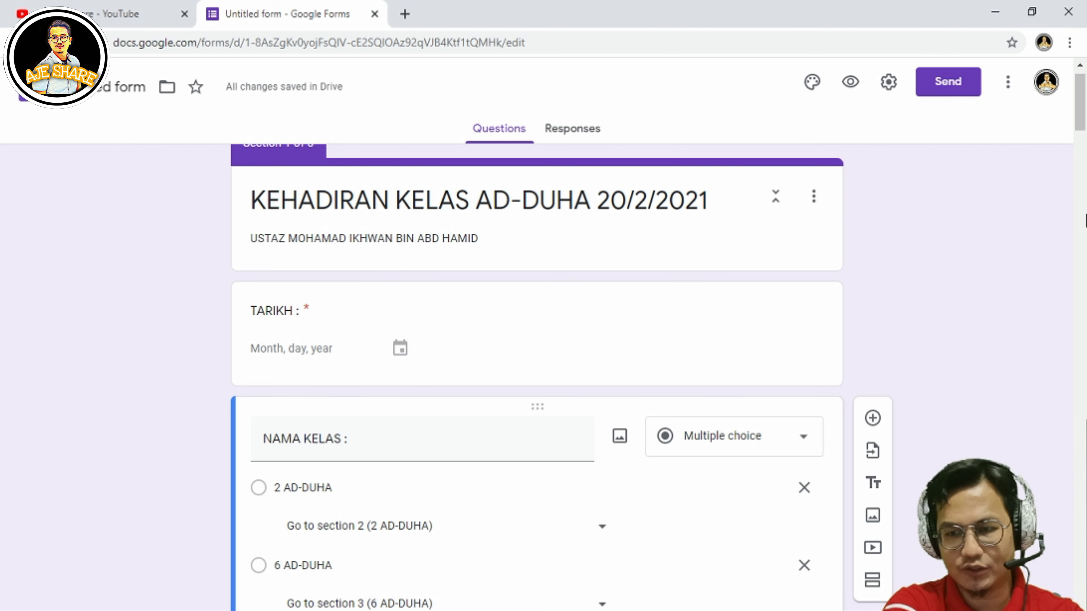
{"action": "left_click_drag", "start_coordinate": [1085, 115], "coordinate": [1085, 92]}
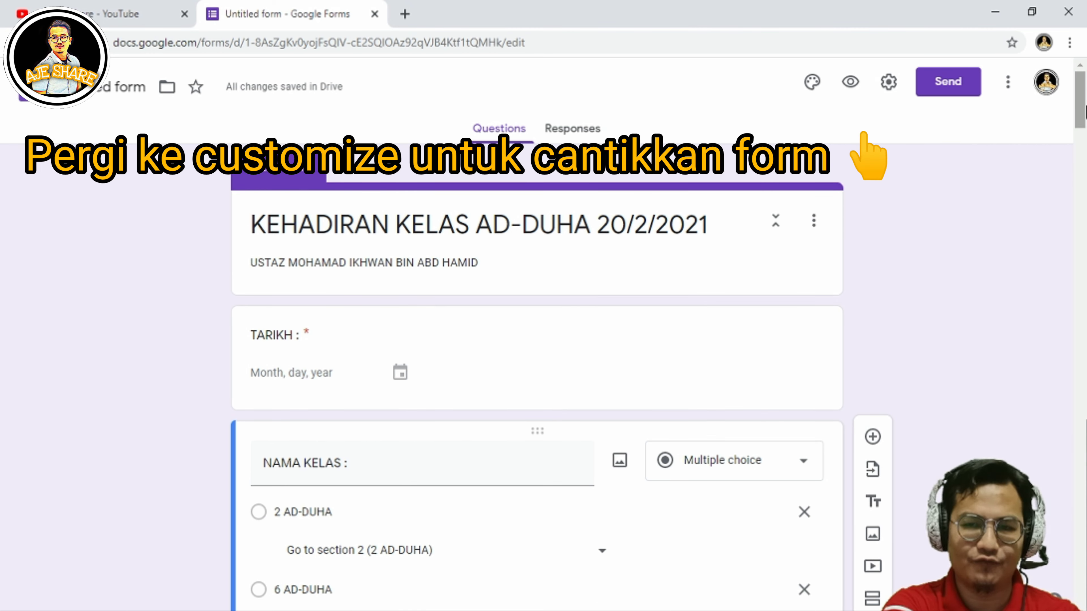
{"action": "left_click", "coordinate": [810, 84]}
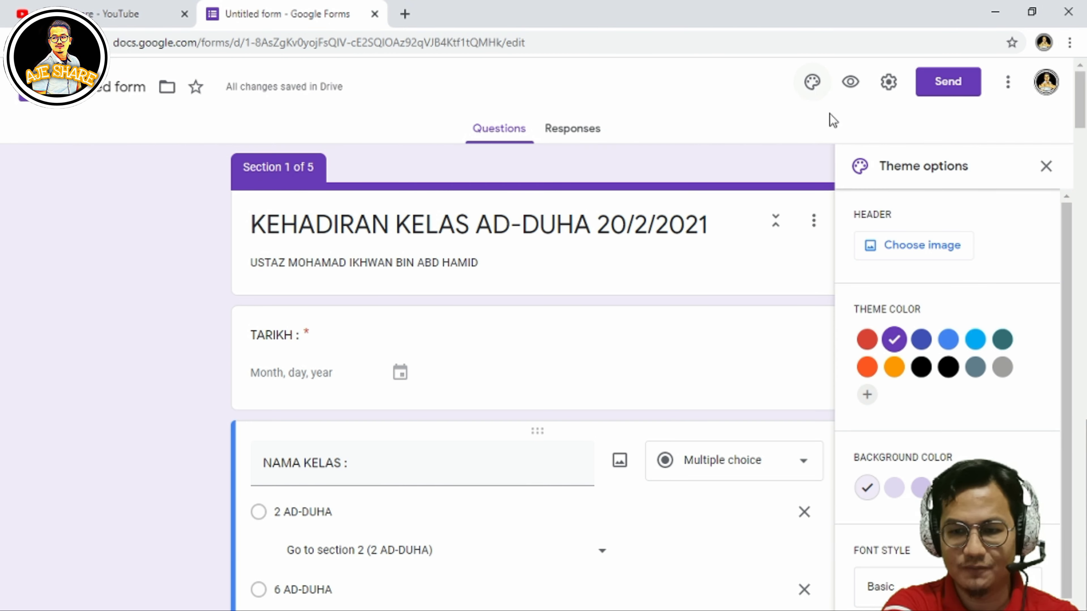
{"action": "left_click", "coordinate": [896, 371]}
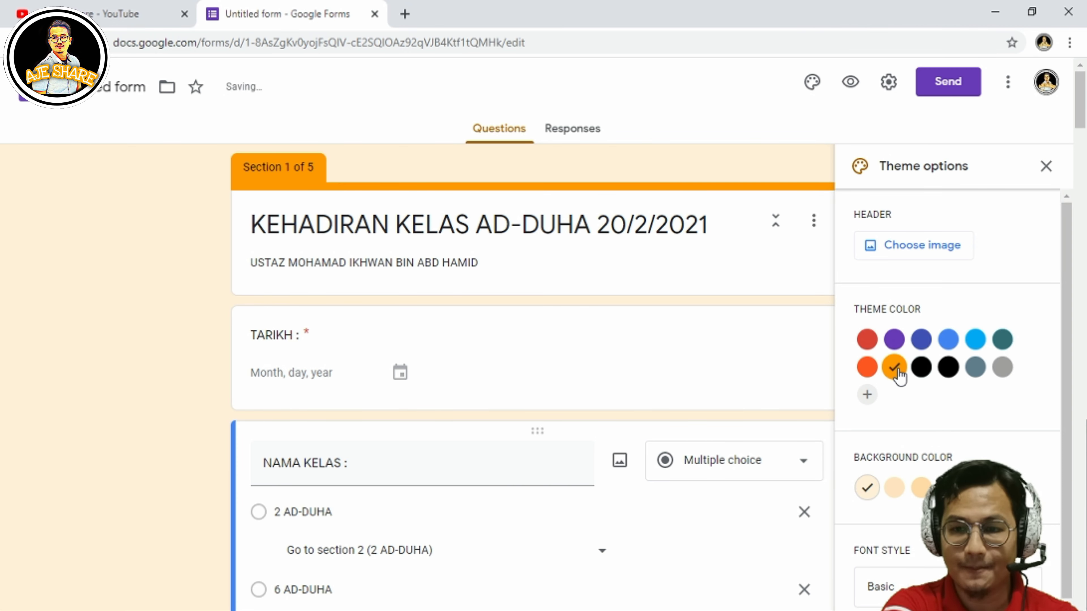
{"action": "left_click", "coordinate": [898, 257]}
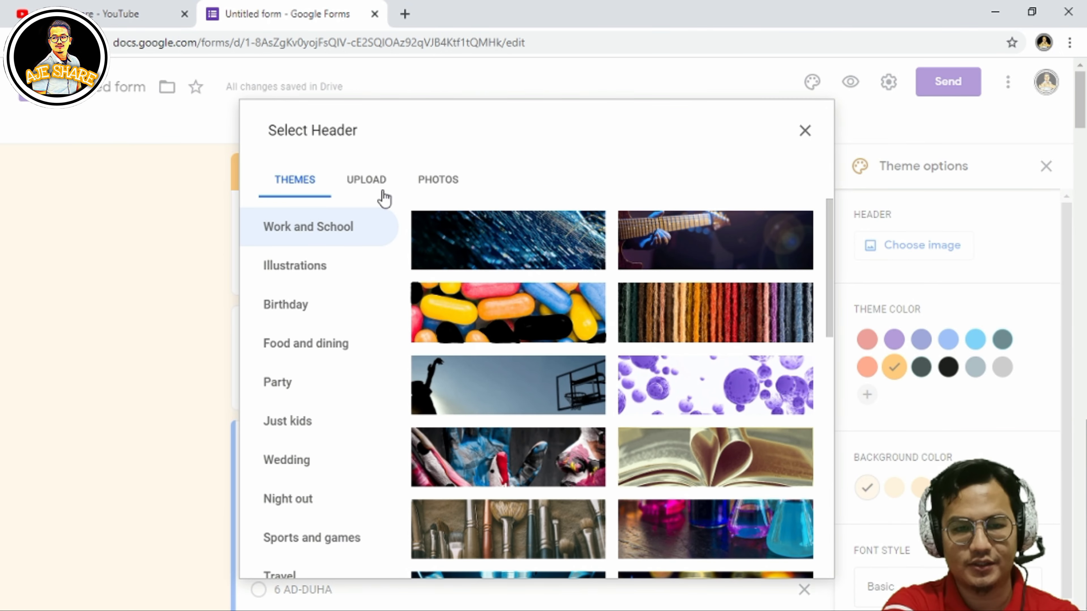
Step: Upload a header image, browsing the D: drive via SUP, IKHWAN and 2021 to the bahan youtuber folder
{"action": "left_click", "coordinate": [363, 187]}
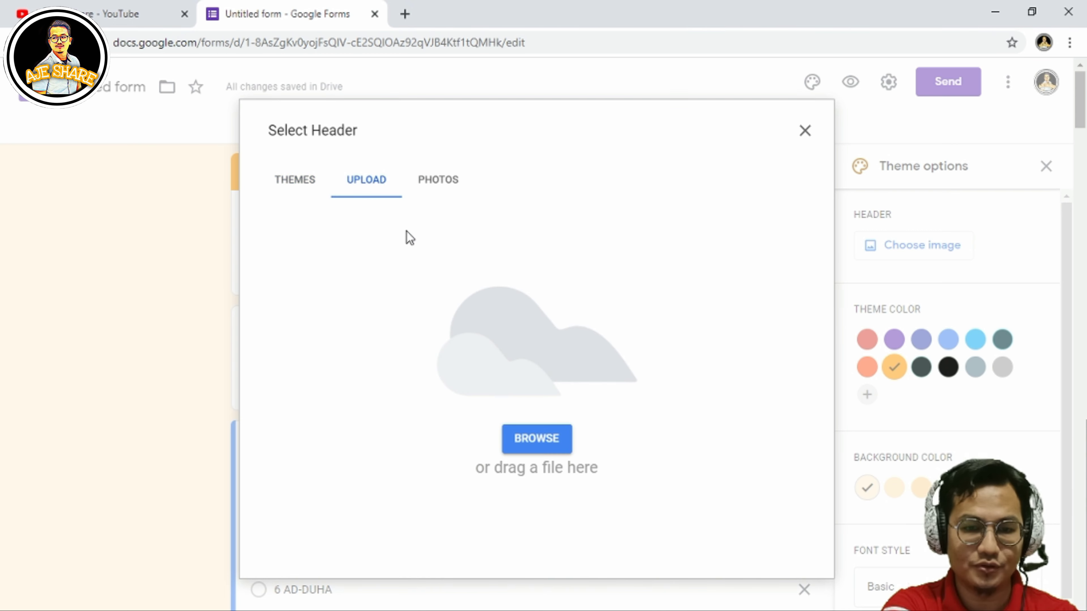
{"action": "left_click", "coordinate": [518, 436]}
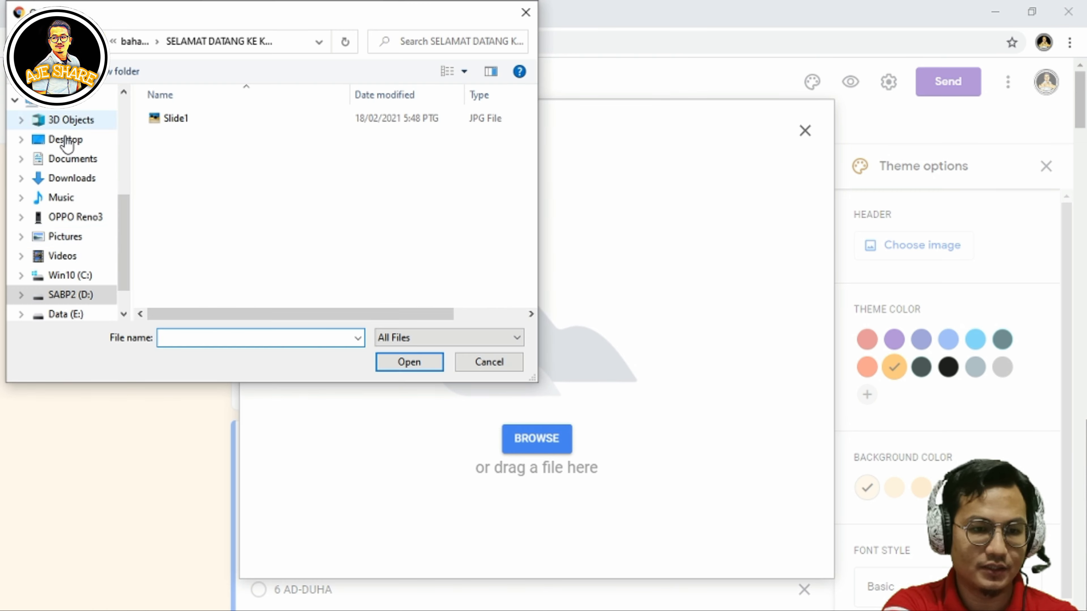
{"action": "left_click", "coordinate": [71, 295]}
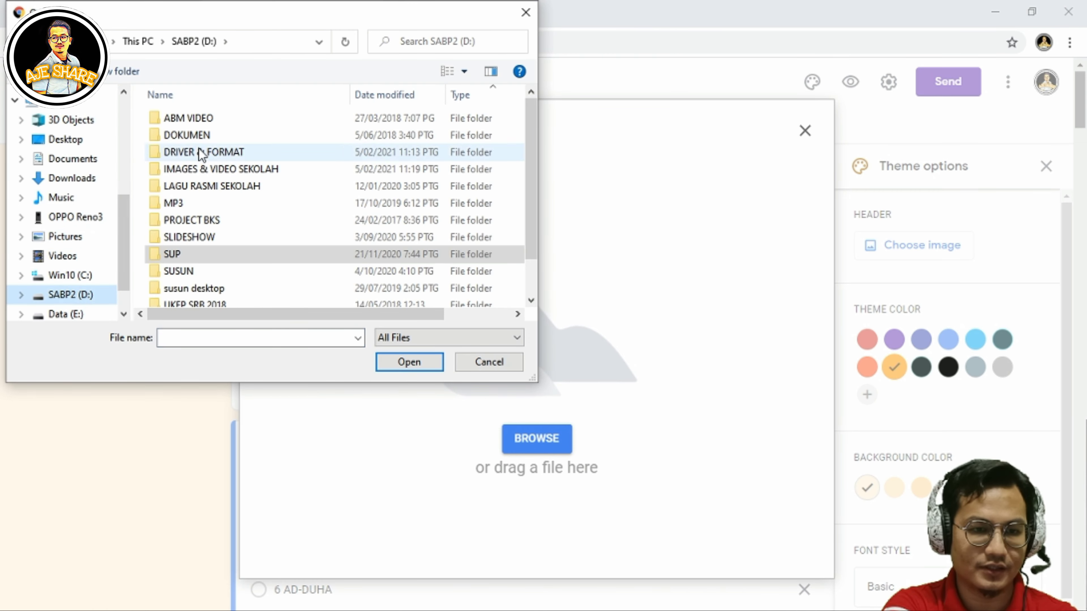
{"action": "key", "text": "Down"}
{"action": "key", "text": "Down"}
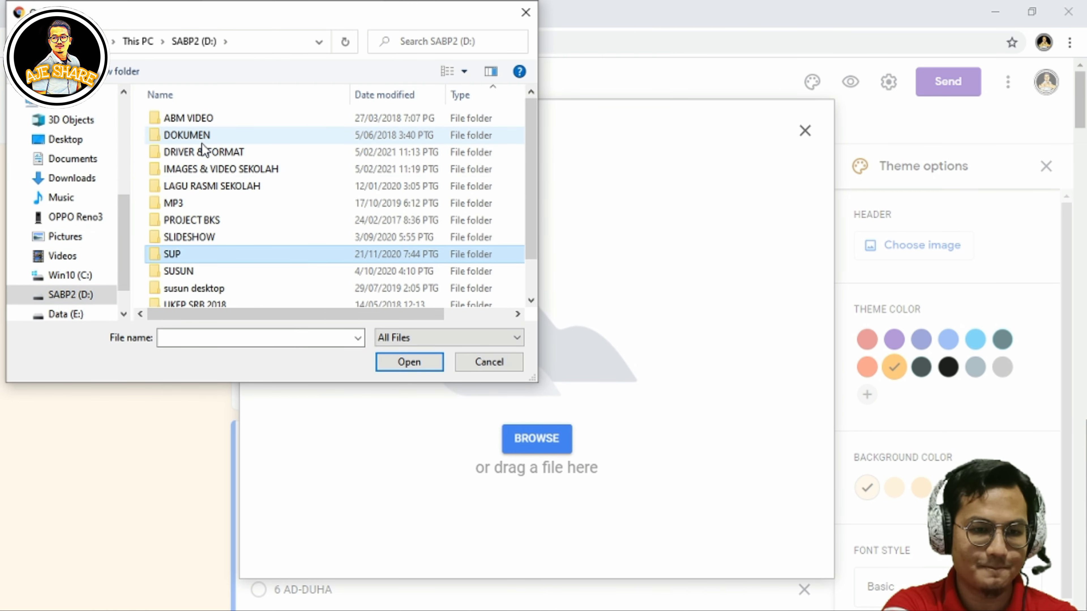
{"action": "key", "text": "Return"}
{"action": "key", "text": "Down"}
{"action": "key", "text": "Down"}
{"action": "key", "text": "Down"}
{"action": "key", "text": "Down"}
{"action": "key", "text": "Home"}
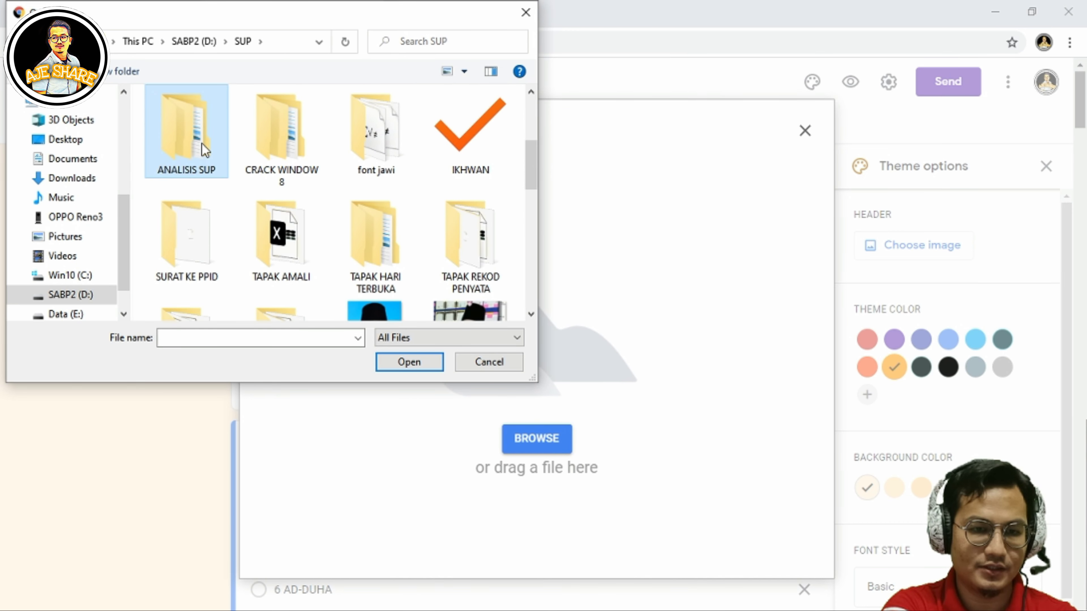
{"action": "key", "text": "Right"}
{"action": "key", "text": "Right"}
{"action": "key", "text": "Right"}
{"action": "key", "text": "Return"}
{"action": "key", "text": "Down"}
{"action": "key", "text": "Down"}
{"action": "key", "text": "Down"}
{"action": "key", "text": "Down"}
{"action": "key", "text": "Down"}
{"action": "key", "text": "Down"}
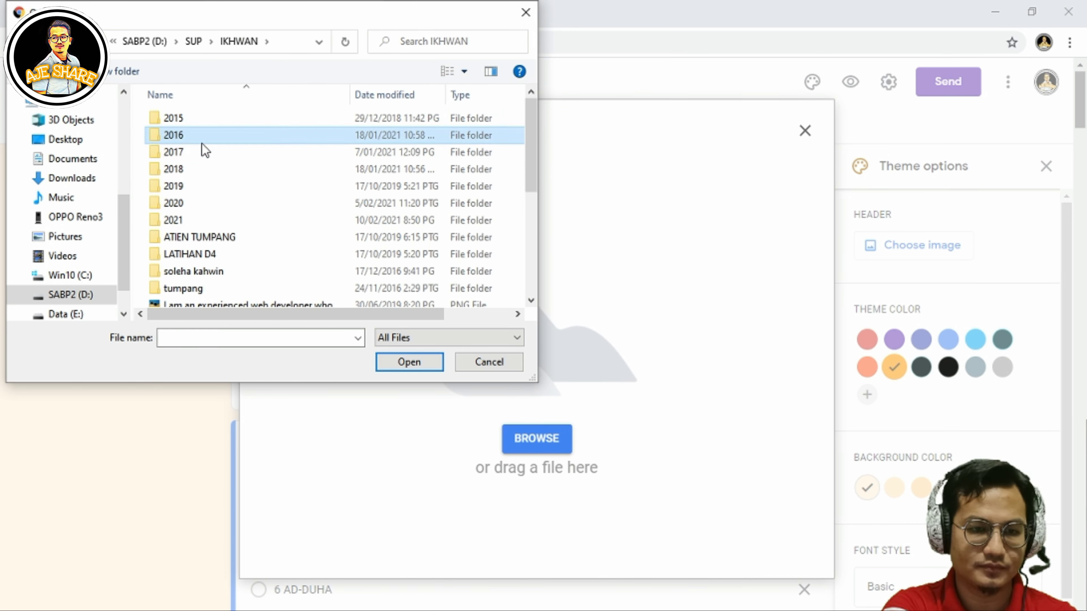
{"action": "key", "text": "Return"}
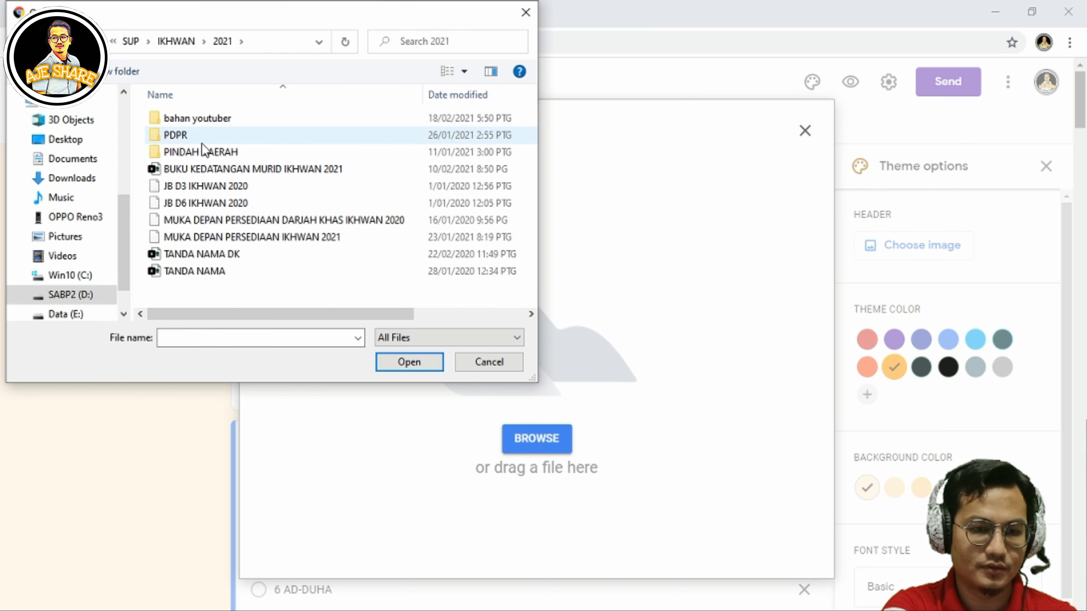
{"action": "key", "text": "Return"}
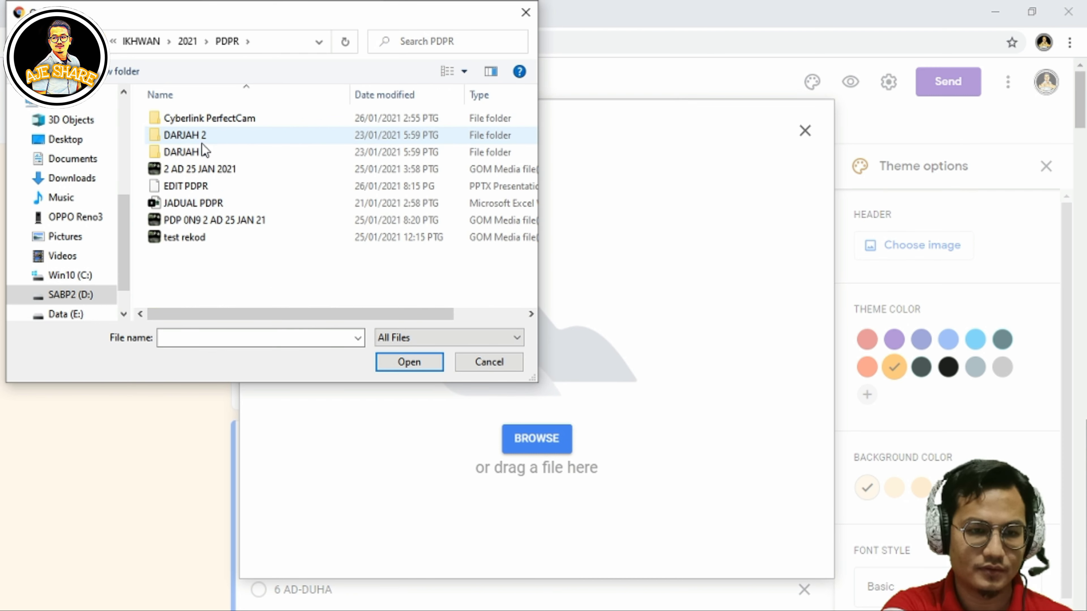
{"action": "key", "text": "BackSpace"}
{"action": "key", "text": "Up"}
{"action": "key", "text": "Return"}
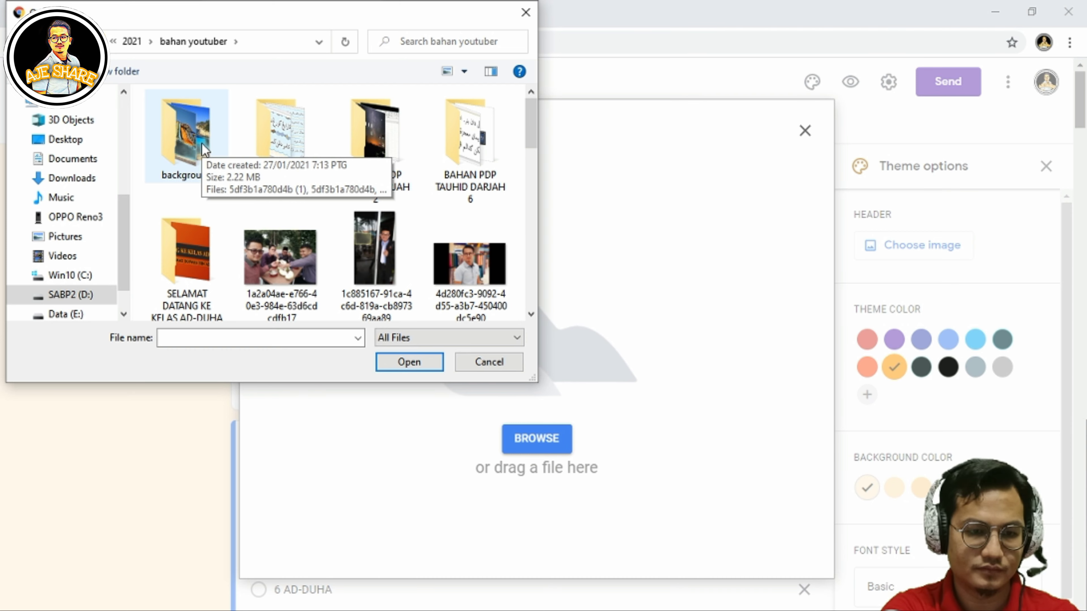
Step: Use Slide1 from the SELAMAT DATANG KE KELAS AD-DUHA folder as the header banner and close theme options
{"action": "double_click", "coordinate": [199, 249]}
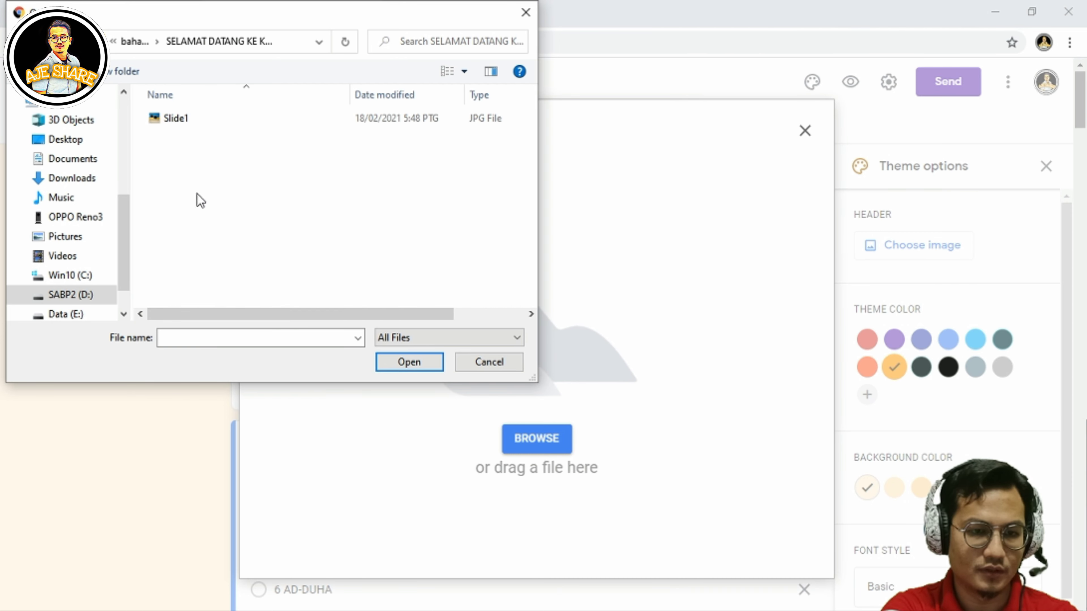
{"action": "double_click", "coordinate": [186, 118]}
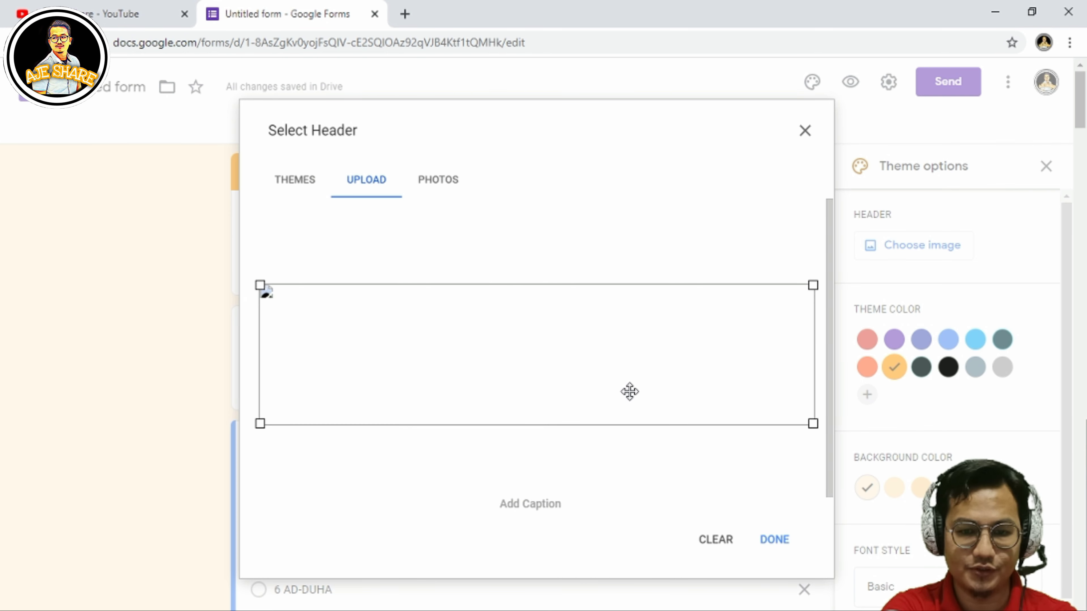
{"action": "left_click", "coordinate": [777, 541]}
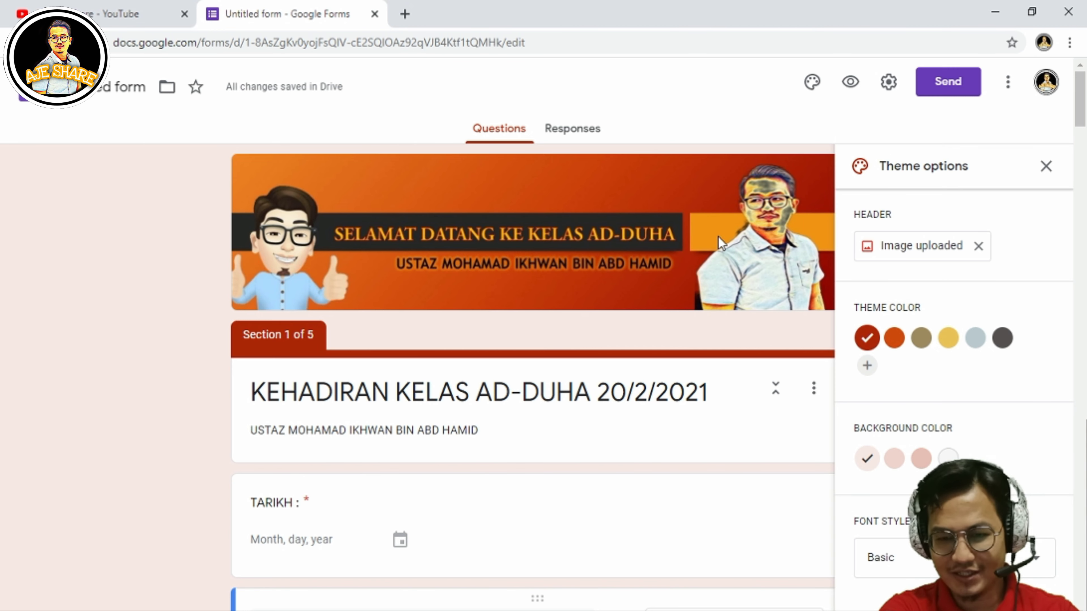
{"action": "left_click", "coordinate": [1044, 168]}
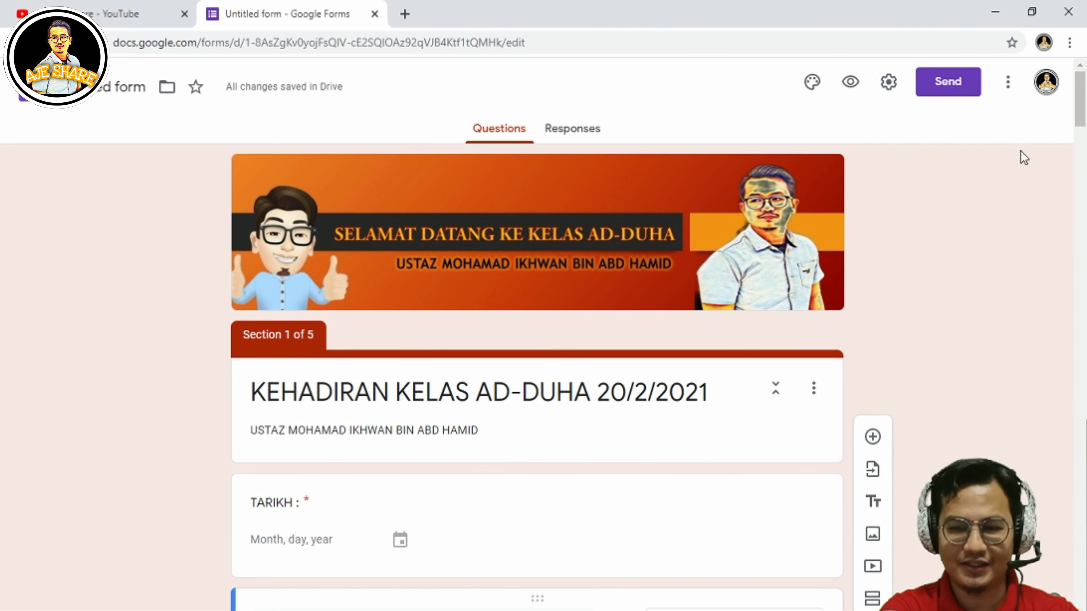
{"action": "left_click_drag", "start_coordinate": [1085, 122], "coordinate": [1085, 96]}
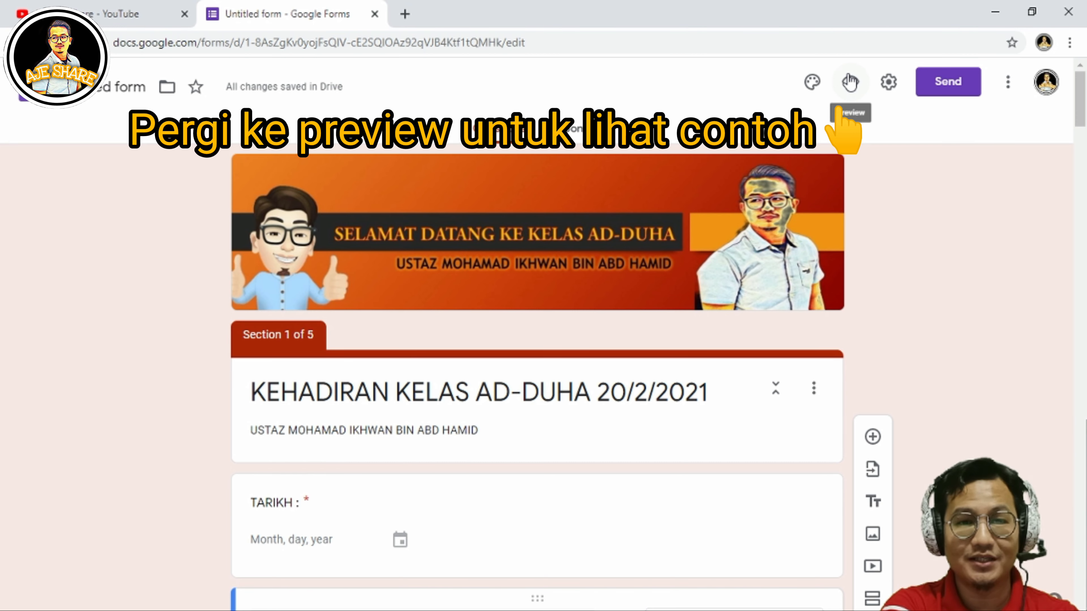
Step: In preview, fill in date 20 February 2021 and class 6 AD-DUHA, then continue
{"action": "left_click", "coordinate": [850, 83]}
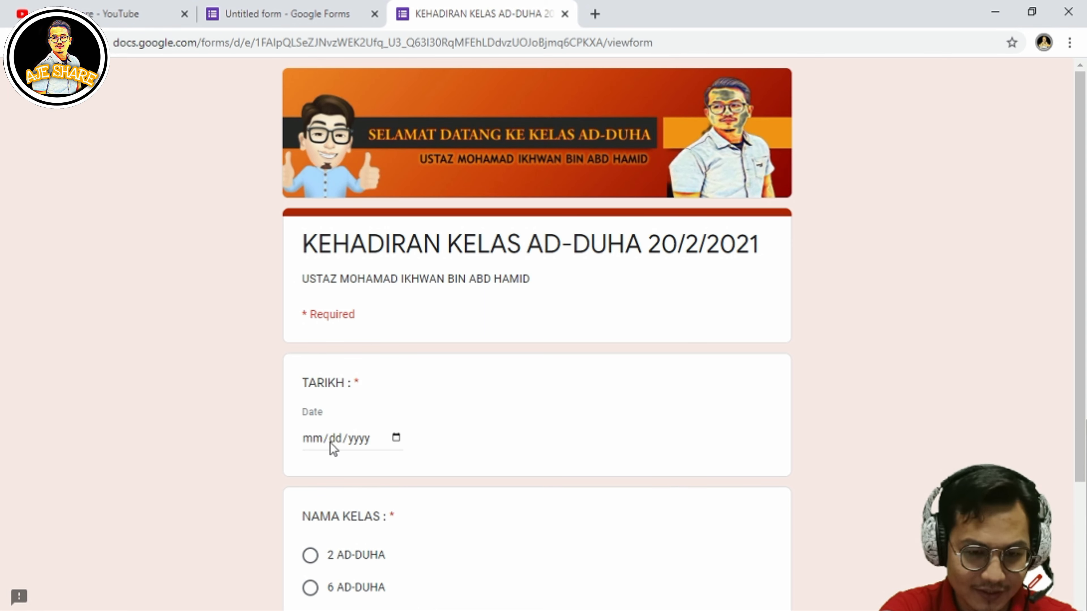
{"action": "left_click", "coordinate": [396, 438]}
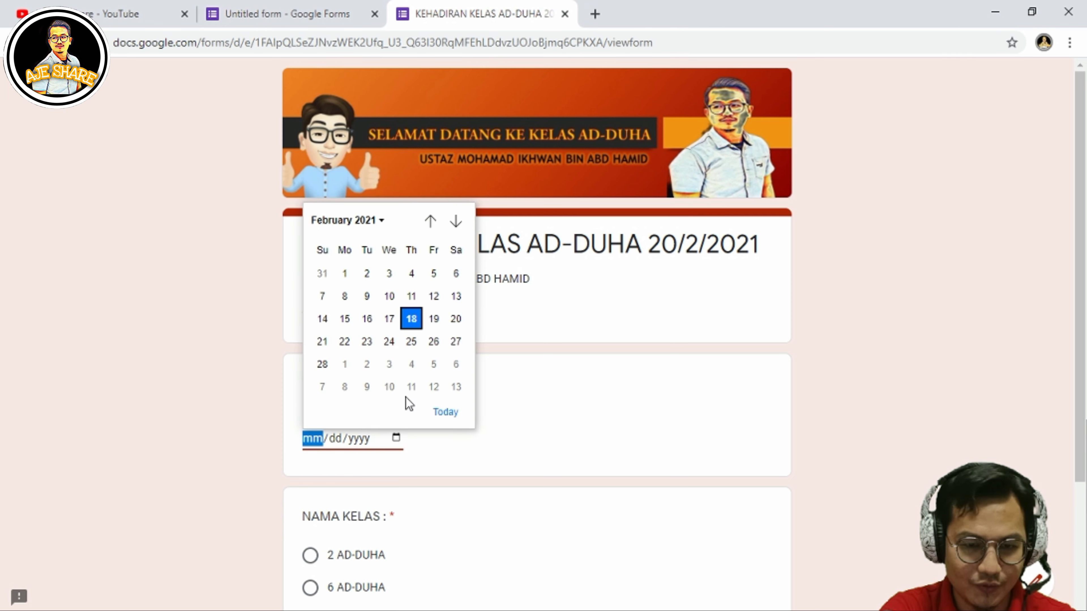
{"action": "left_click", "coordinate": [455, 324]}
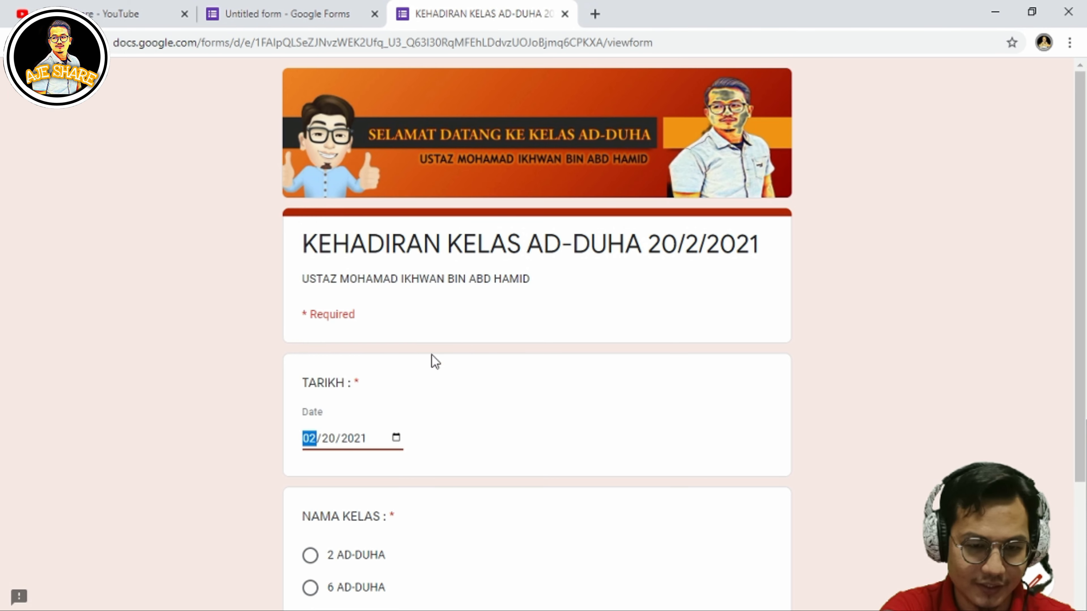
{"action": "left_click", "coordinate": [516, 423]}
{"action": "scroll", "coordinate": [519, 424], "scroll_direction": "down", "scroll_amount": 1}
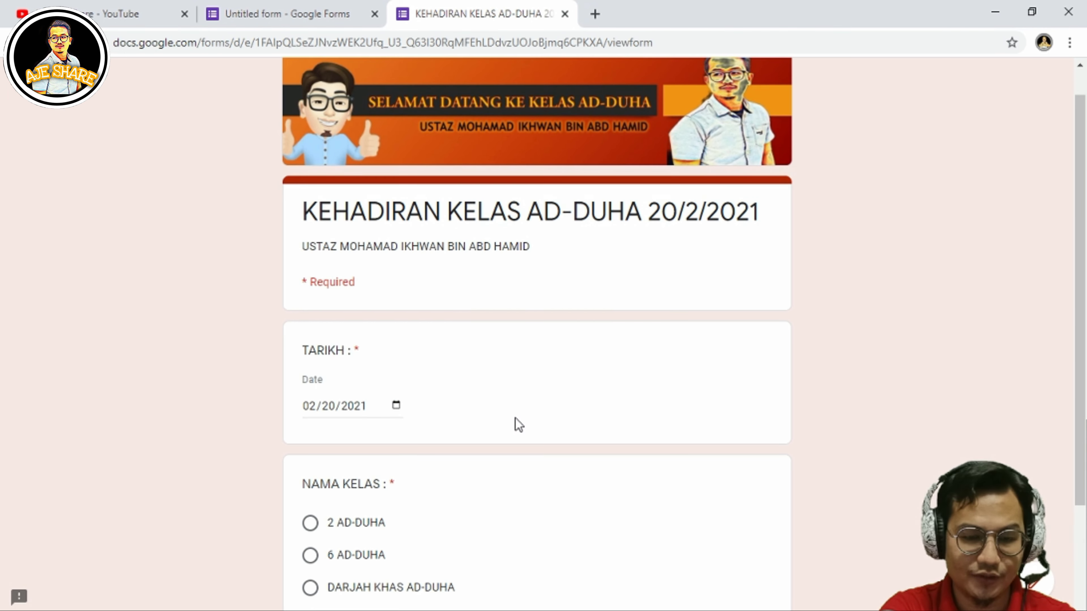
{"action": "scroll", "coordinate": [514, 425], "scroll_direction": "down", "scroll_amount": 3}
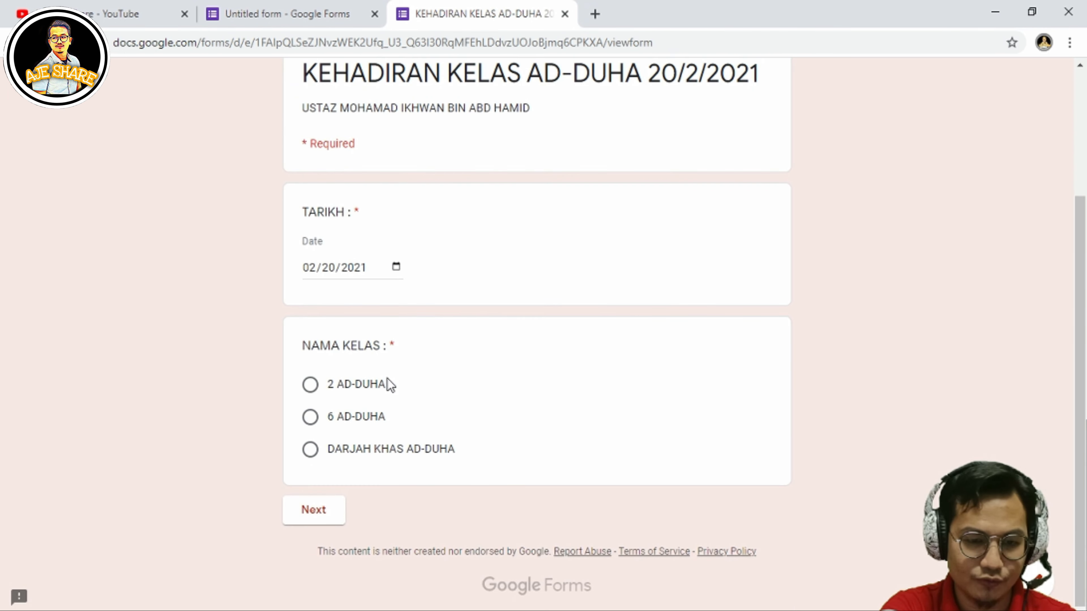
{"action": "left_click", "coordinate": [310, 418]}
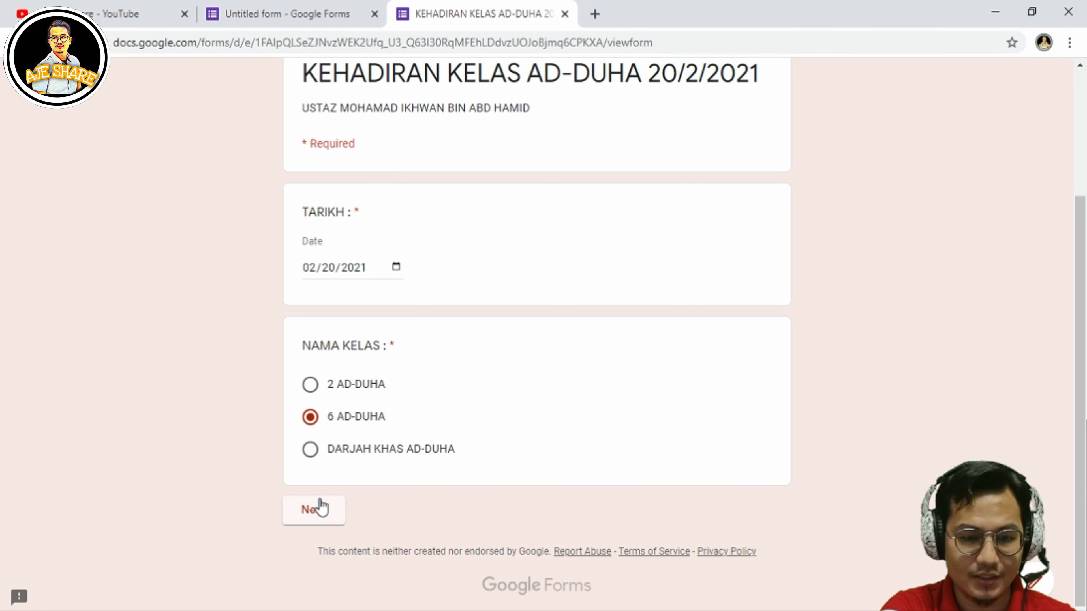
{"action": "left_click", "coordinate": [317, 507]}
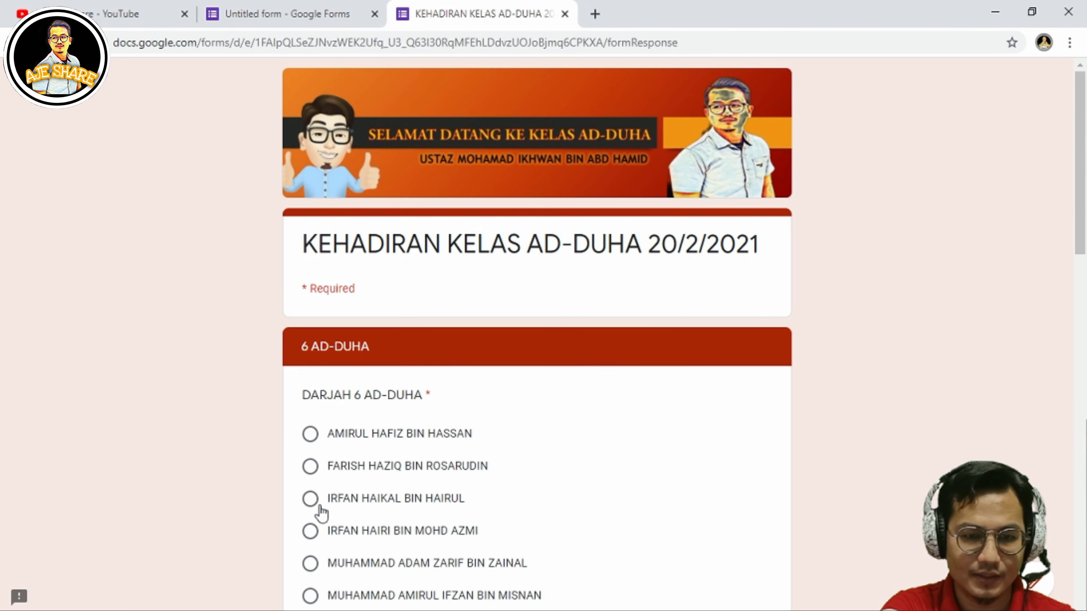
Step: Mark a student present and submit the test attendance response
{"action": "scroll", "coordinate": [238, 355], "scroll_direction": "down", "scroll_amount": 4}
{"action": "scroll", "coordinate": [257, 325], "scroll_direction": "down", "scroll_amount": 8}
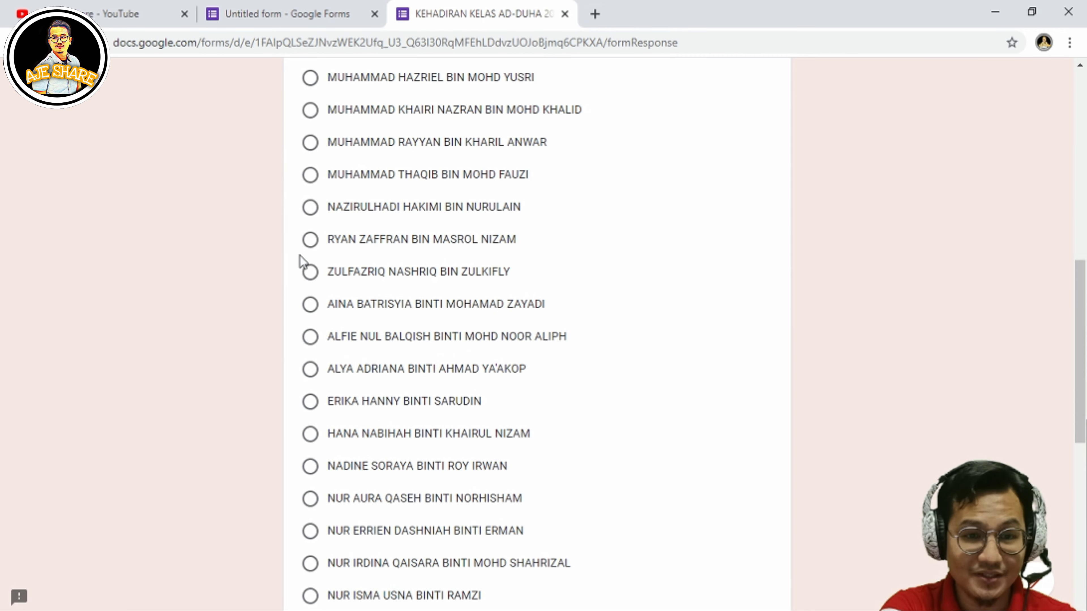
{"action": "left_click", "coordinate": [311, 207]}
{"action": "key", "text": "Down"}
{"action": "key", "text": "Down"}
{"action": "key", "text": "Down"}
{"action": "key", "text": "Down"}
{"action": "key", "text": "Down"}
{"action": "key", "text": "Down"}
{"action": "key", "text": "Down"}
{"action": "key", "text": "Down"}
{"action": "key", "text": "Down"}
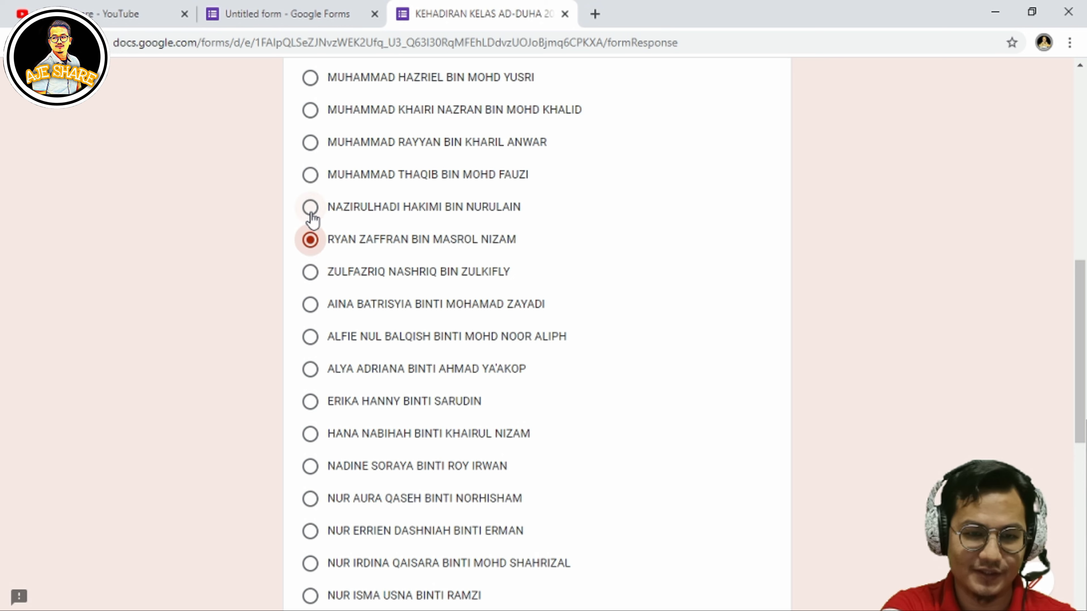
{"action": "key", "text": "Down"}
{"action": "key", "text": "Down"}
{"action": "left_click", "coordinate": [311, 210]}
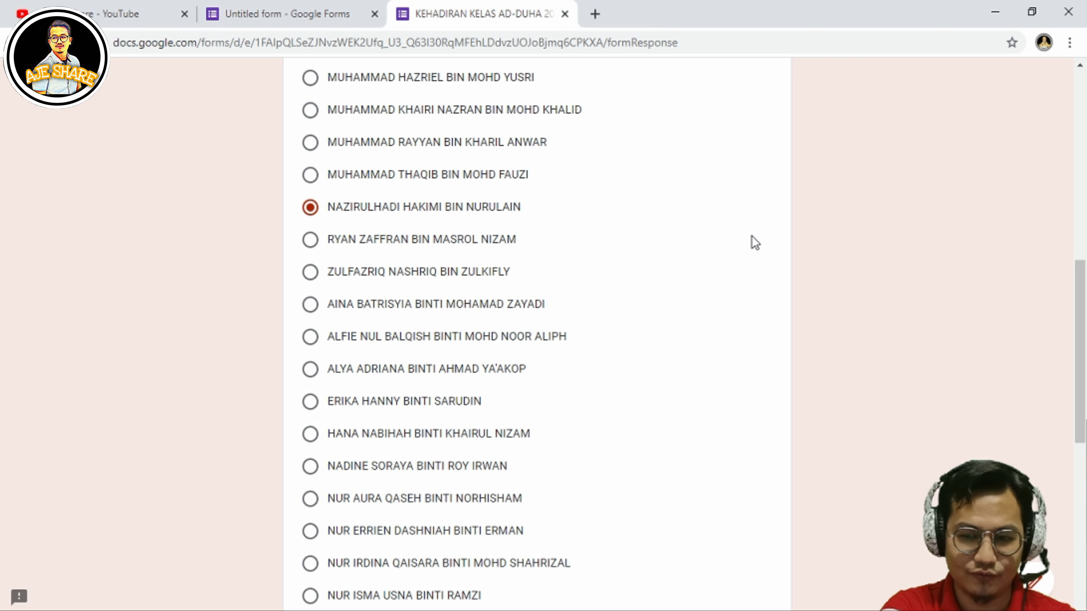
{"action": "left_click_drag", "start_coordinate": [1084, 308], "coordinate": [1085, 468]}
{"action": "left_click", "coordinate": [398, 529]}
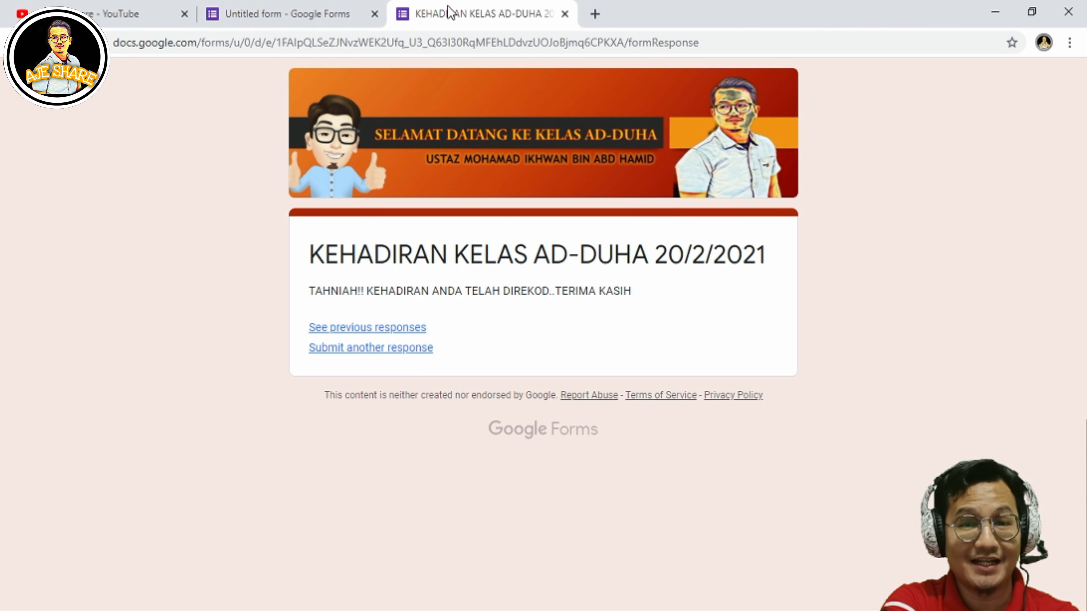
Step: View the form's response summary: 1 response, 20 Feb 2021, 6 AD-DUHA at 100%
{"action": "left_click", "coordinate": [340, 13]}
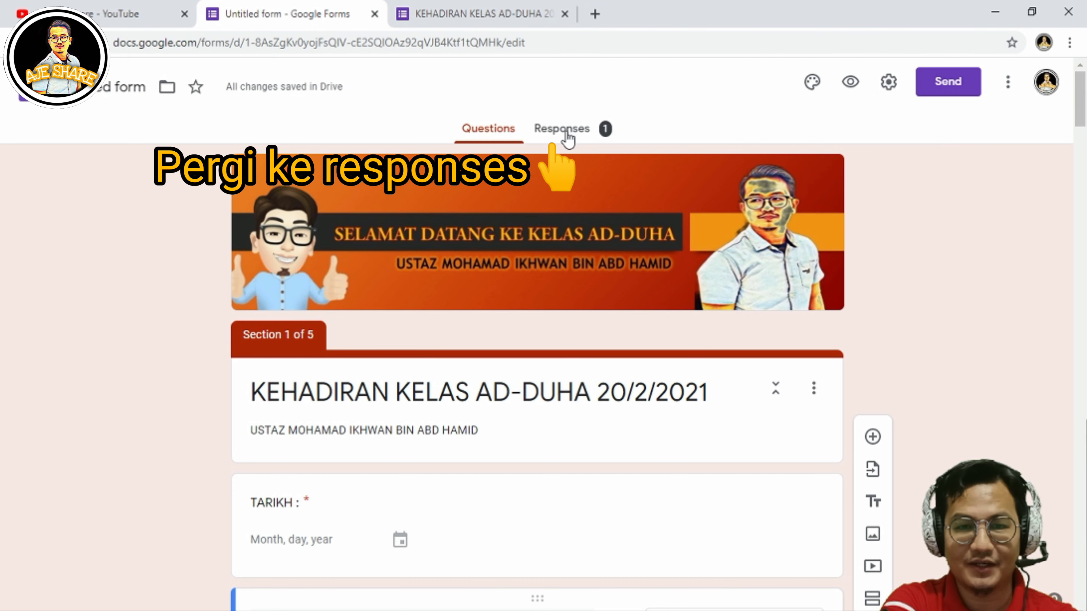
{"action": "left_click", "coordinate": [601, 139]}
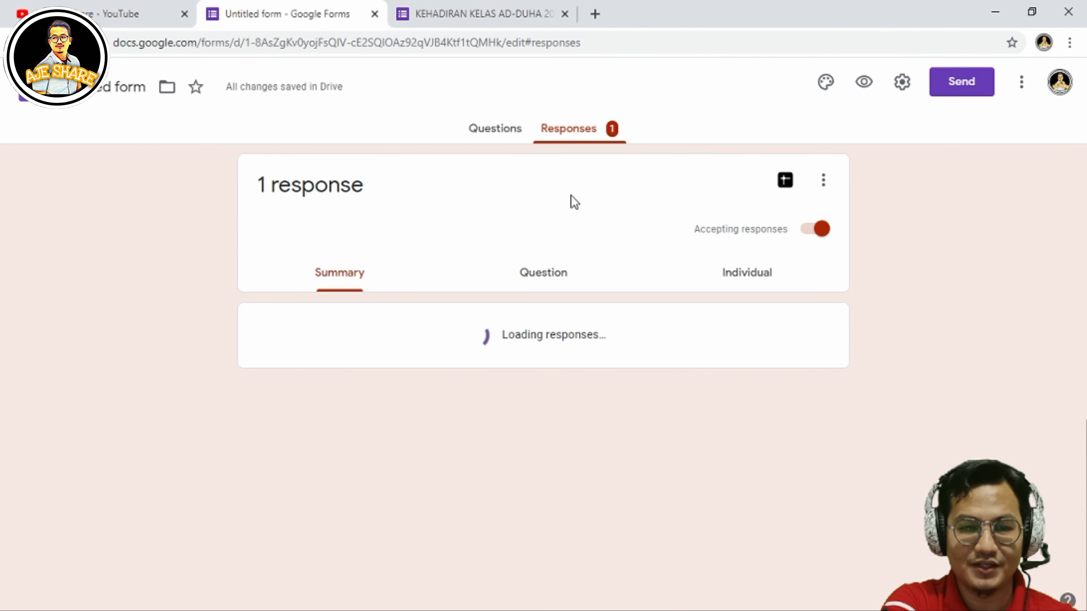
{"action": "mouse_move", "coordinate": [1085, 153]}
{"action": "left_mouse_down"}
{"action": "mouse_move", "coordinate": [1084, 314]}
{"action": "mouse_move", "coordinate": [1079, 150]}
{"action": "left_mouse_up"}
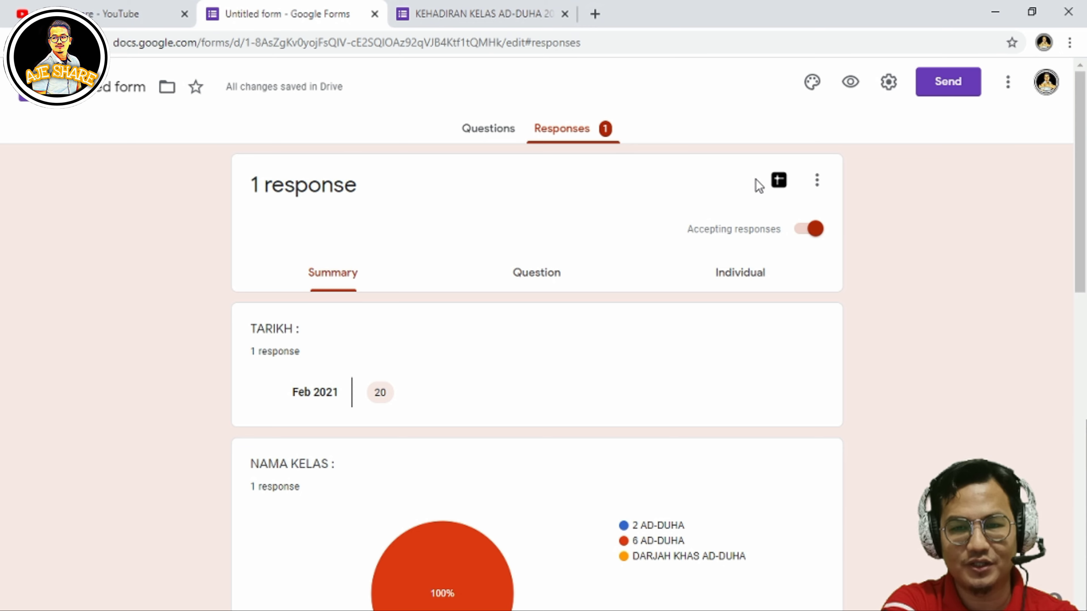
Step: Link responses to a new spreadsheet named 'KEHADIRAN AD-DUHA 20/2/2021'
{"action": "left_click", "coordinate": [778, 181]}
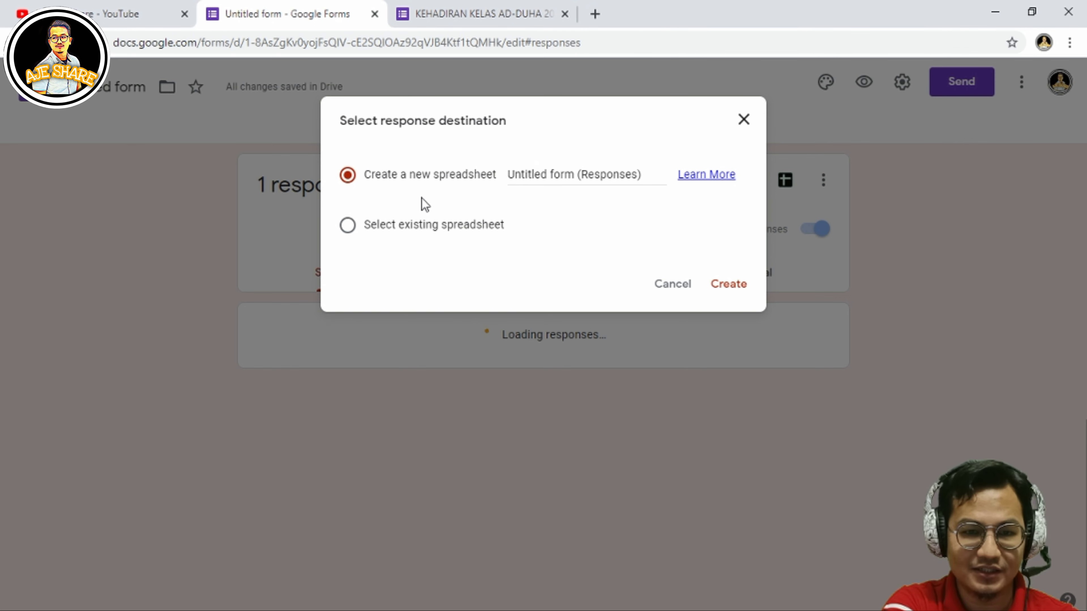
{"action": "left_click", "coordinate": [535, 175]}
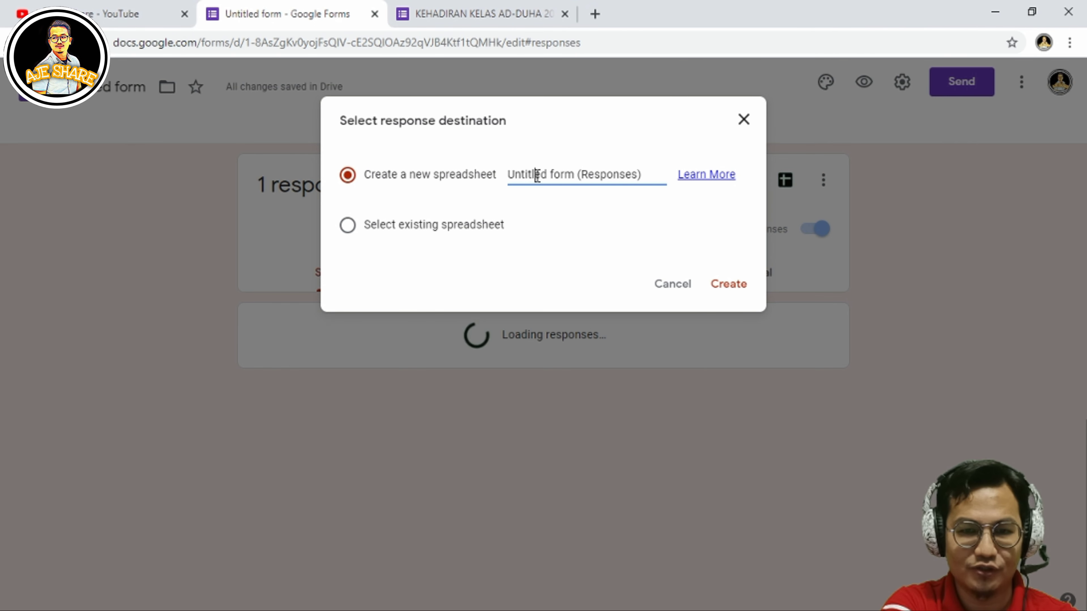
{"action": "left_click_drag", "start_coordinate": [574, 174], "coordinate": [503, 179]}
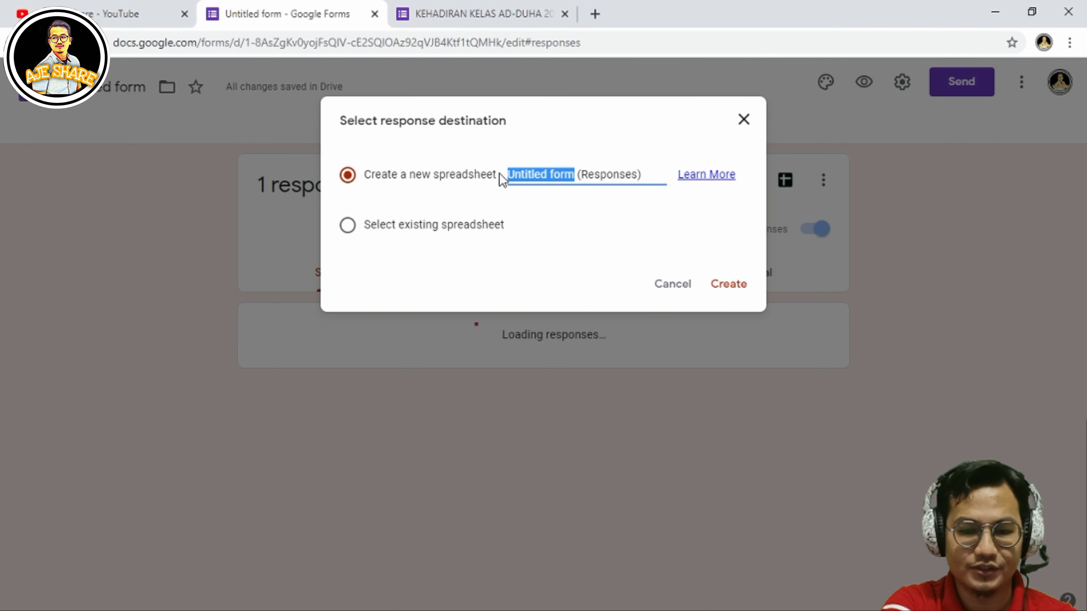
{"action": "type", "text": "KEHADIRAN "}
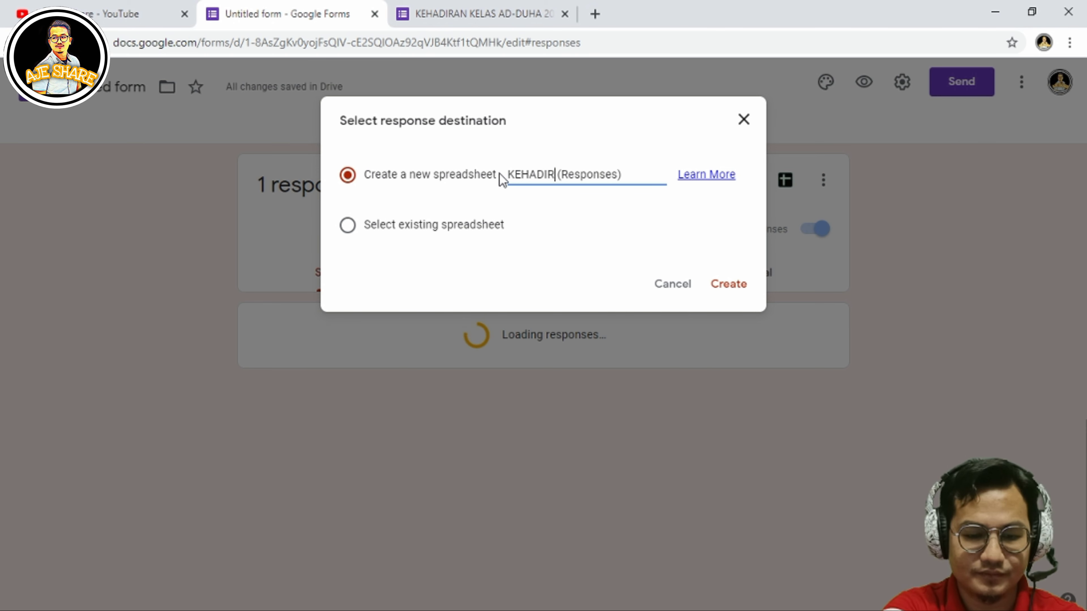
{"action": "type", "text": "AD-D"}
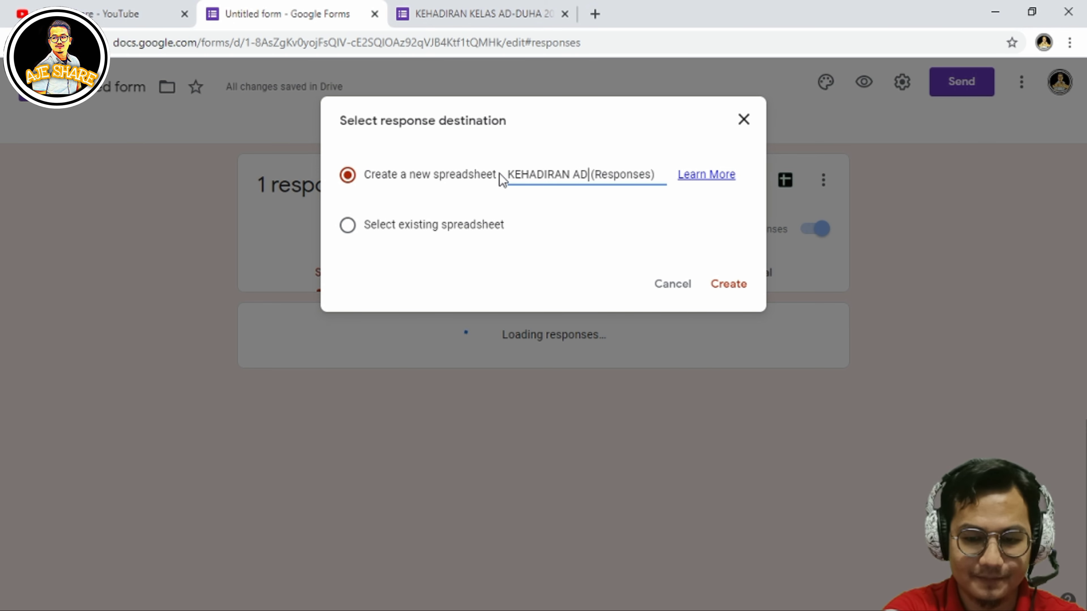
{"action": "type", "text": "UHA 2"}
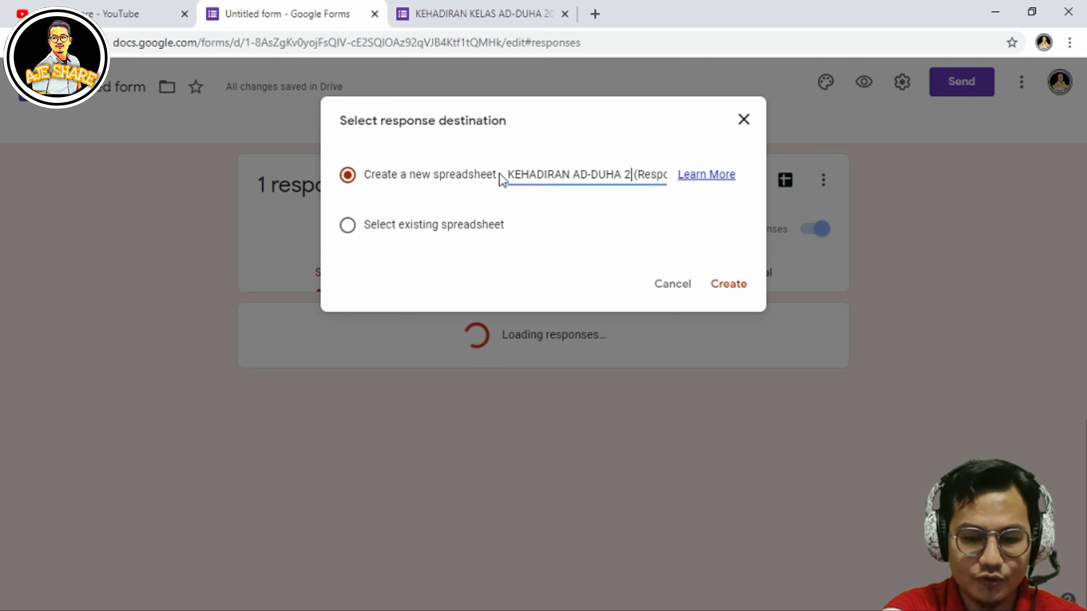
{"action": "type", "text": "0"}
{"action": "type", "text": "/2/2"}
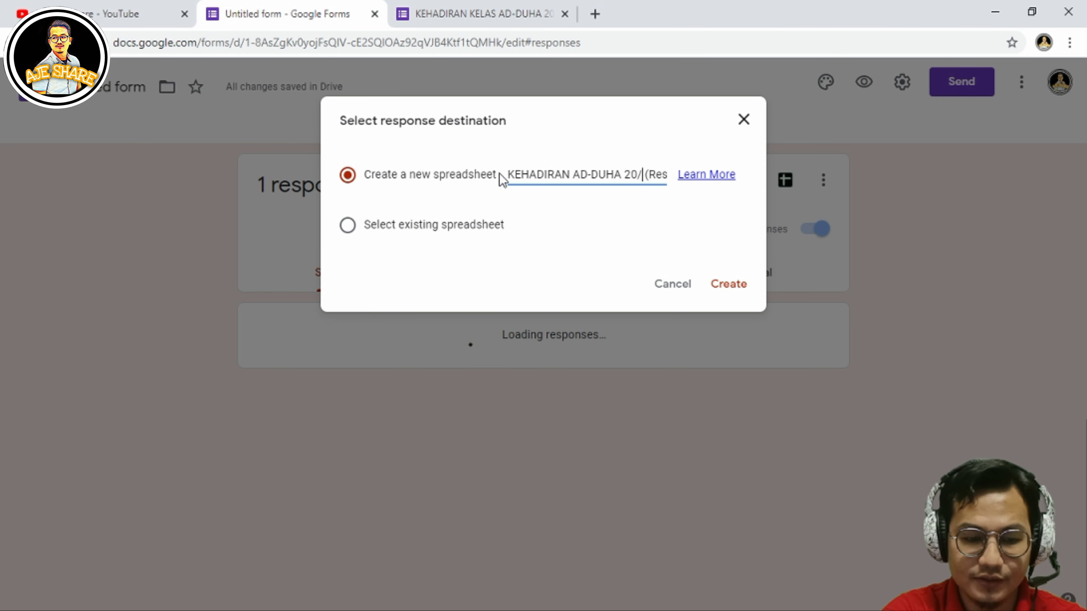
{"action": "type", "text": "021"}
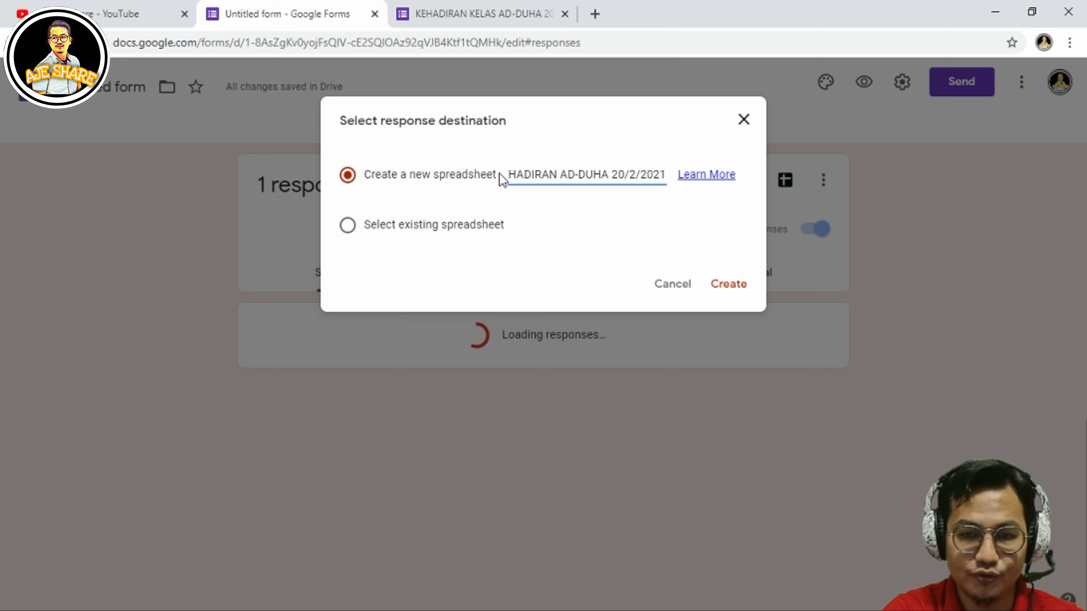
{"action": "left_click", "coordinate": [719, 293]}
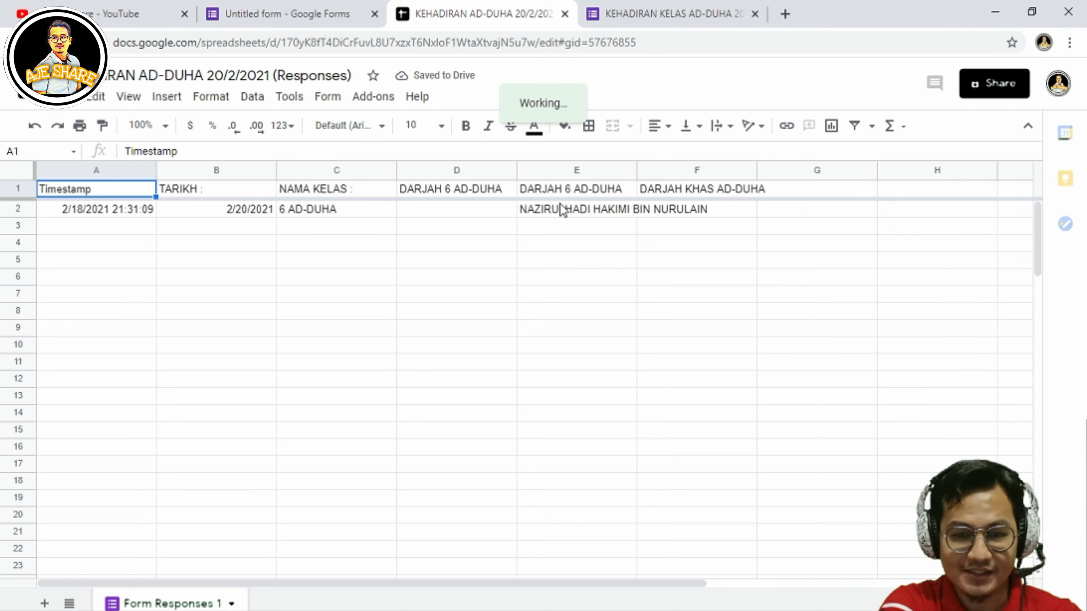
Step: Auto-fit column E to the student name, then close the response spreadsheet
{"action": "double_click", "coordinate": [637, 171]}
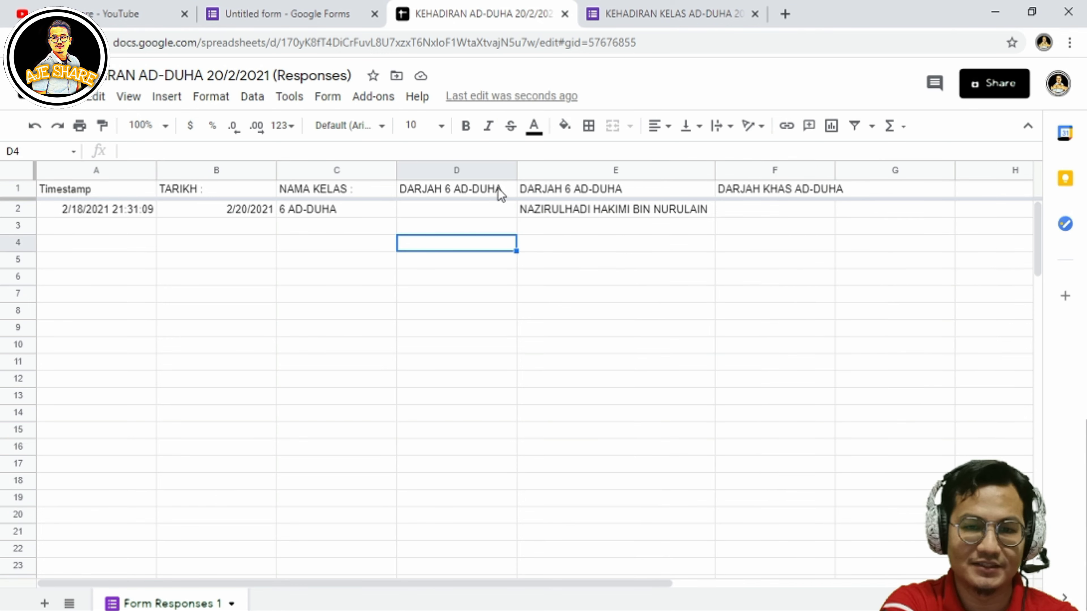
{"action": "left_click", "coordinate": [565, 14]}
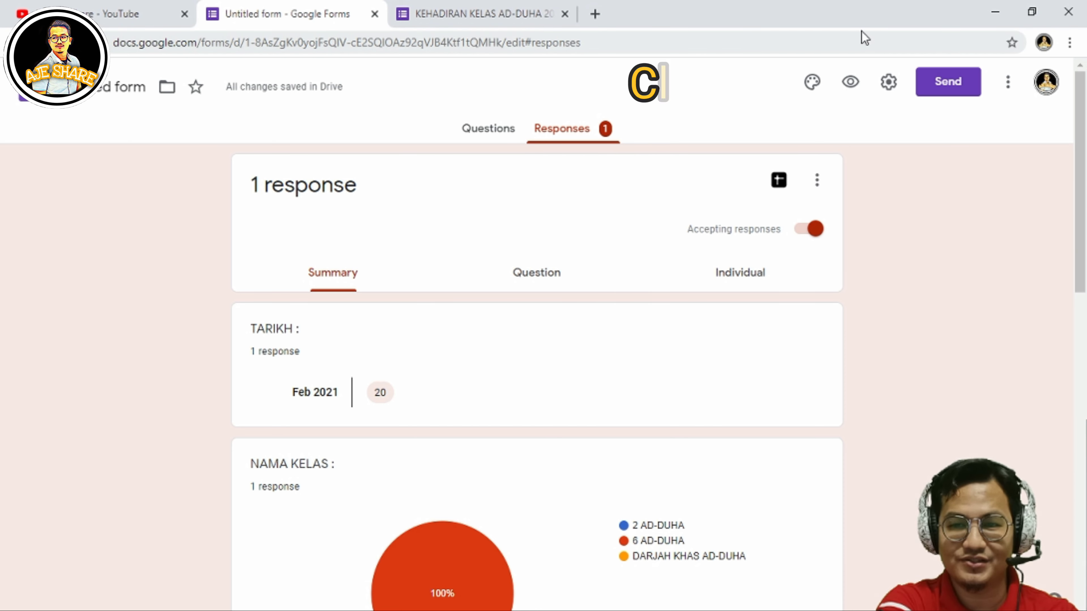
Step: Copy the form's shortened forms.gle link, then return to the Questions view
{"action": "left_click", "coordinate": [931, 79]}
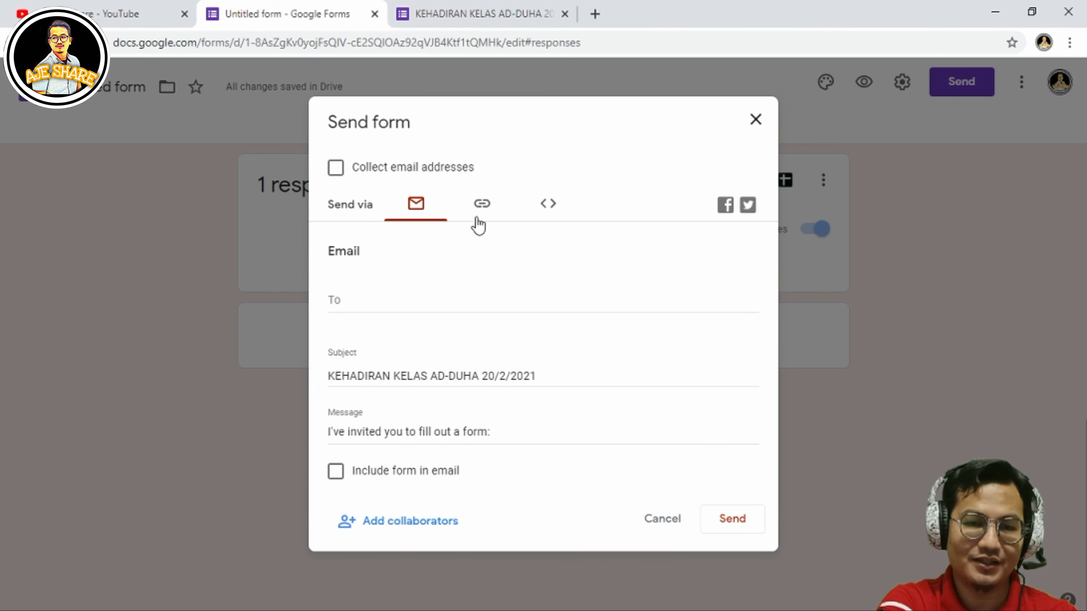
{"action": "left_click", "coordinate": [488, 211]}
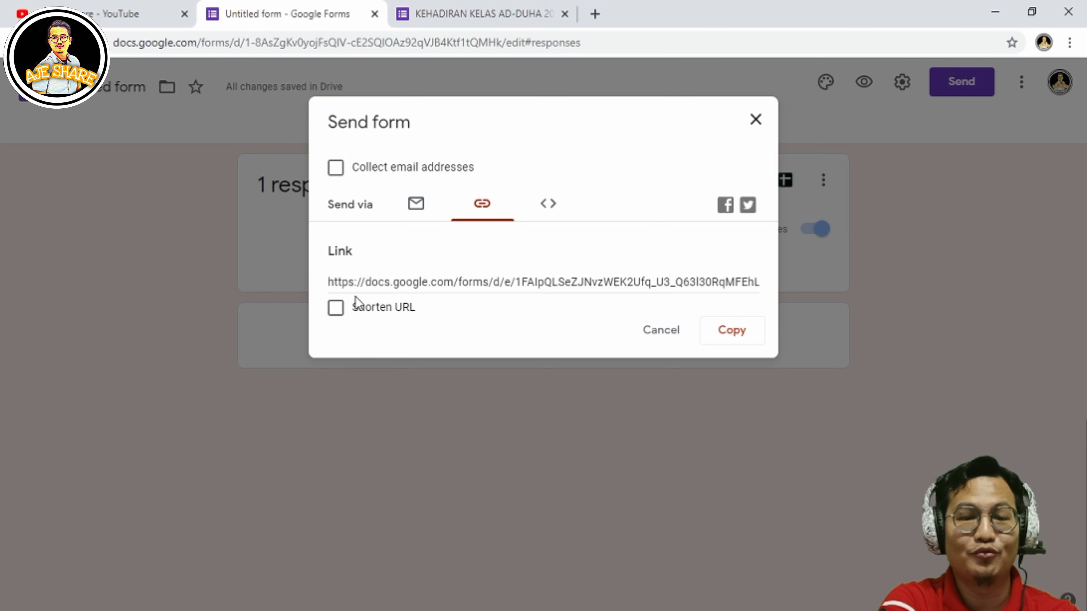
{"action": "left_click", "coordinate": [336, 311]}
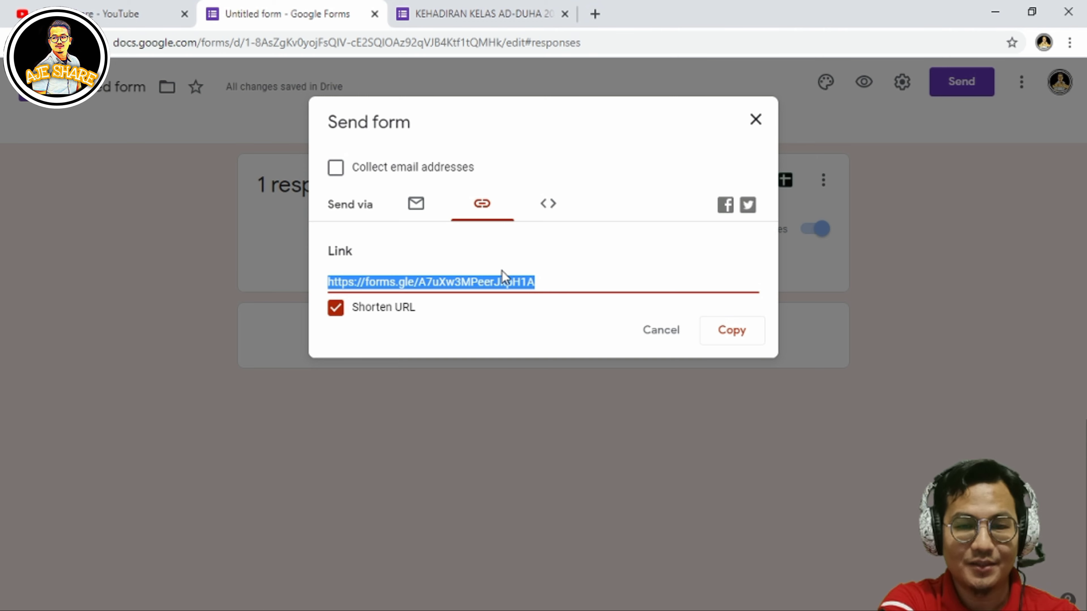
{"action": "left_click", "coordinate": [729, 338]}
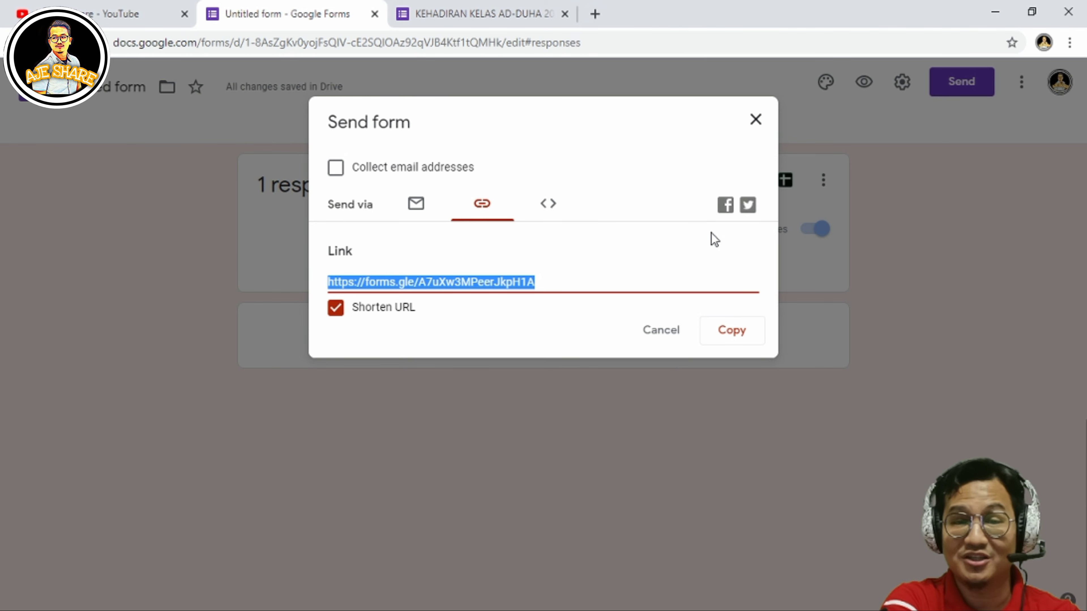
{"action": "left_click", "coordinate": [756, 120]}
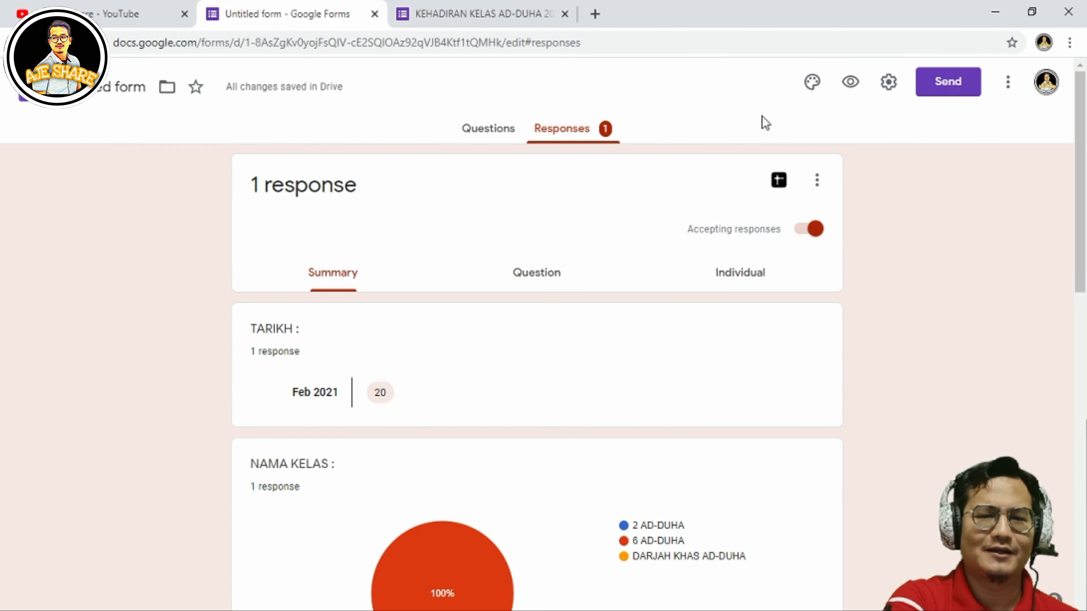
{"action": "left_click", "coordinate": [478, 141]}
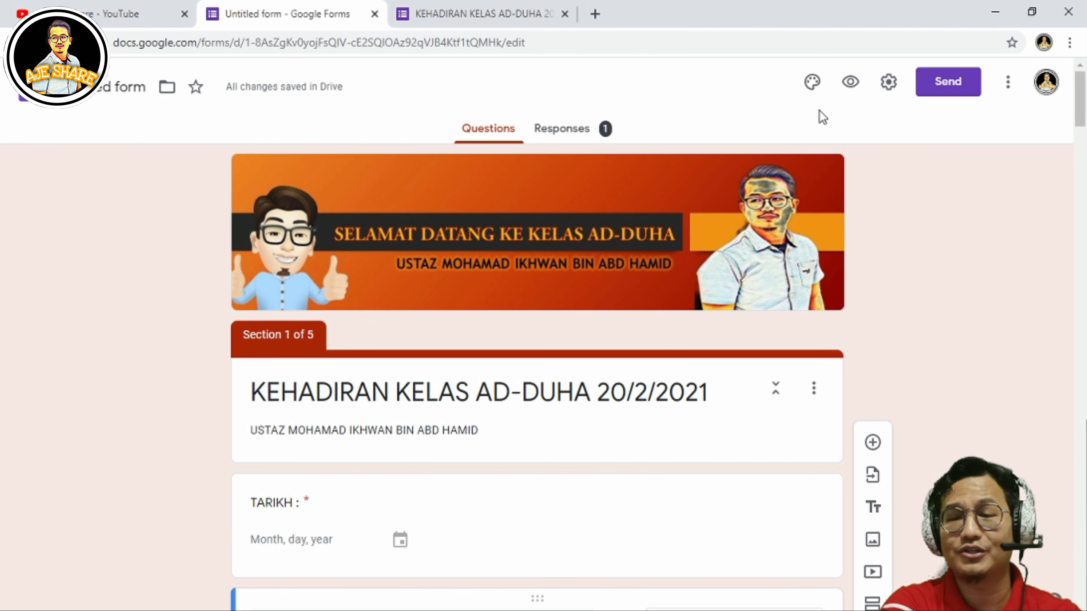
Step: Duplicate the whole form as 'KEHADIRAN 22/2/2021' and open the copy
{"action": "left_click", "coordinate": [1008, 81]}
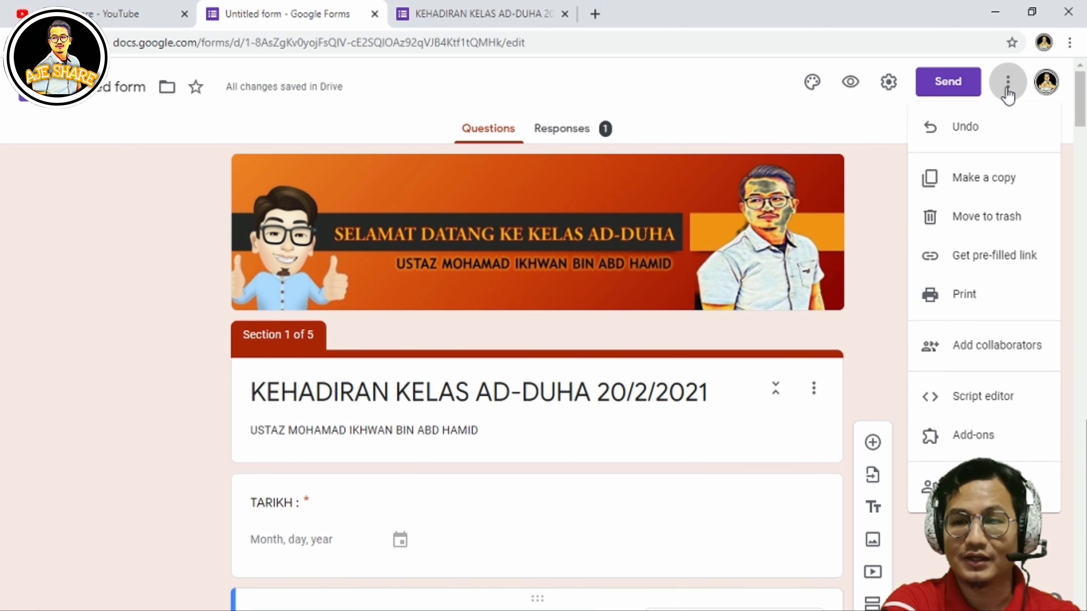
{"action": "left_click", "coordinate": [979, 178]}
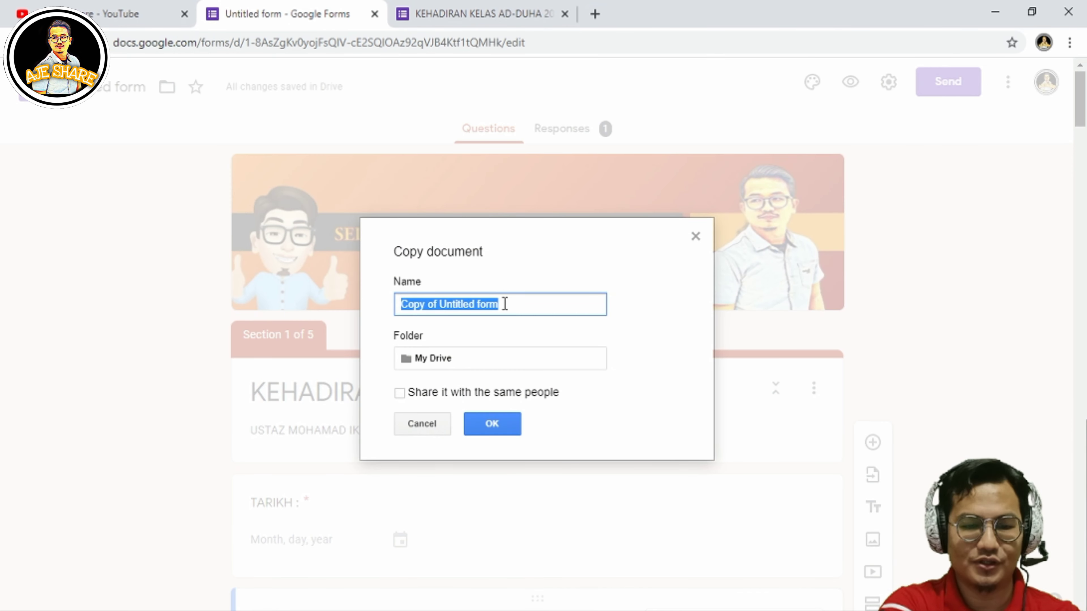
{"action": "type", "text": "KEHADIRAN"}
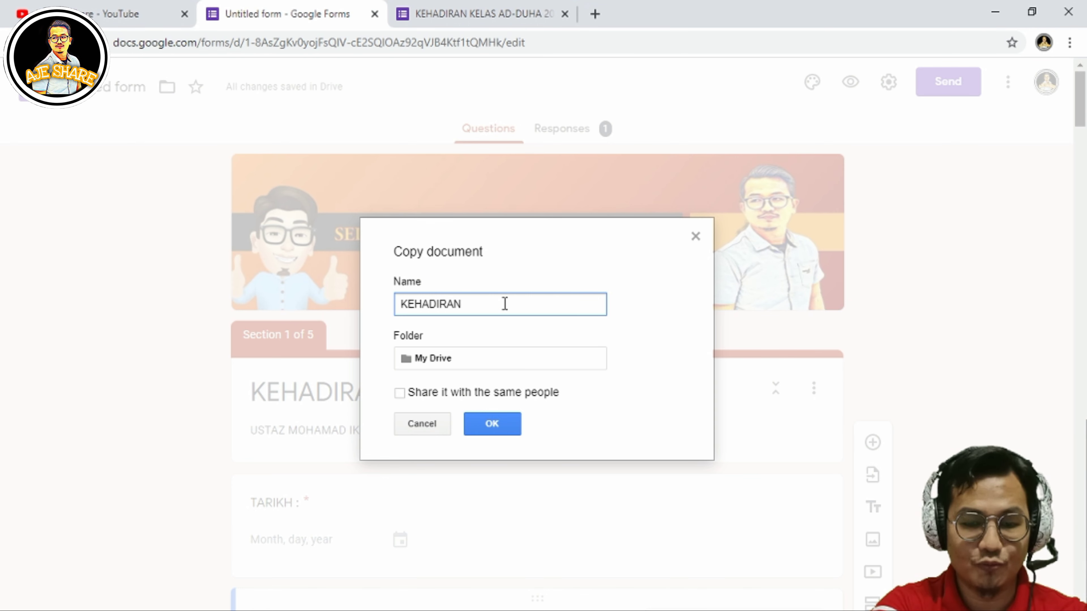
{"action": "type", "text": " 22/2"}
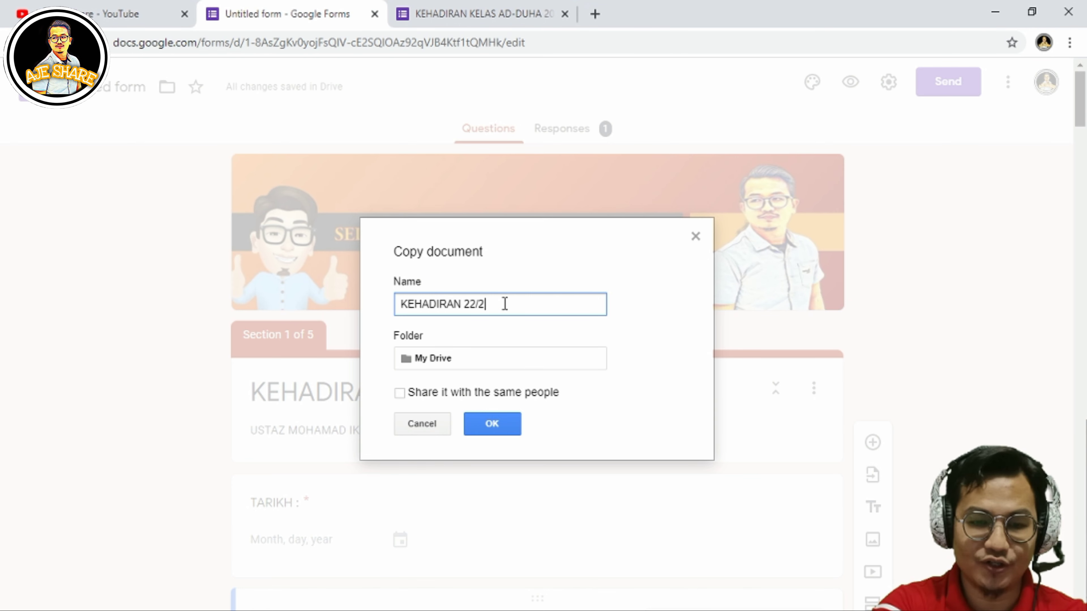
{"action": "type", "text": "/2021"}
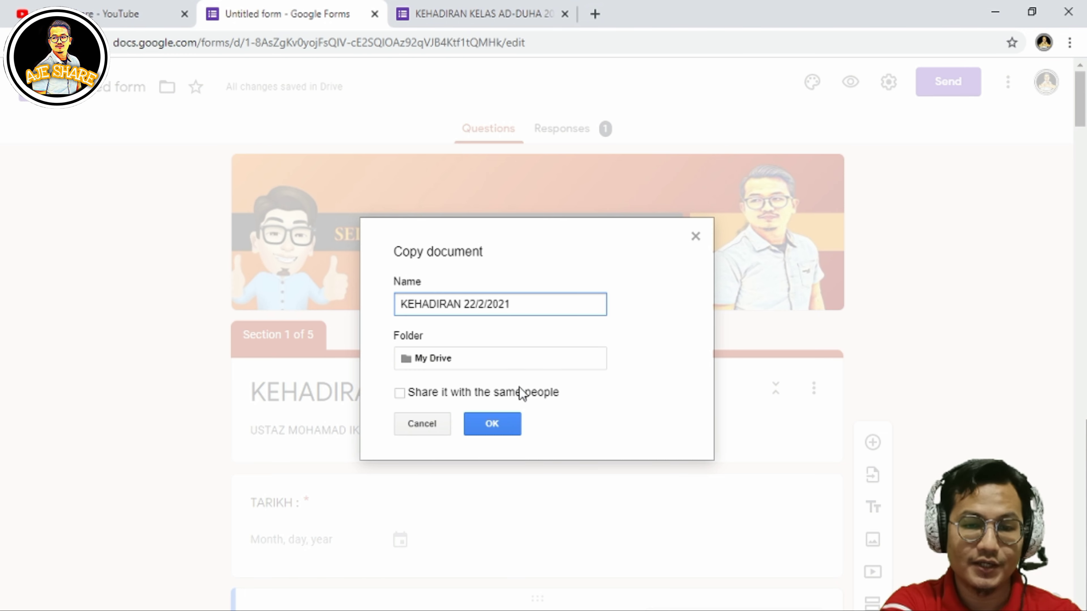
{"action": "left_click", "coordinate": [501, 429]}
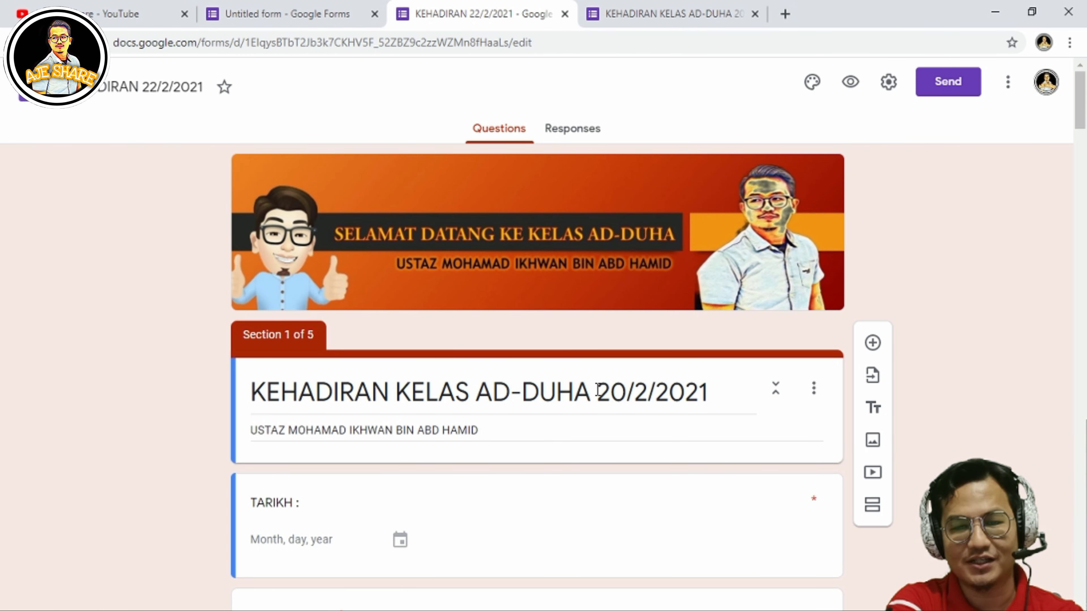
Step: Change the date in the copied form's title from 20/2/2021 to 22/2/2021
{"action": "triple_click", "coordinate": [620, 392]}
{"action": "left_click", "coordinate": [621, 392]}
{"action": "key", "text": "BackSpace"}
{"action": "type", "text": "2"}
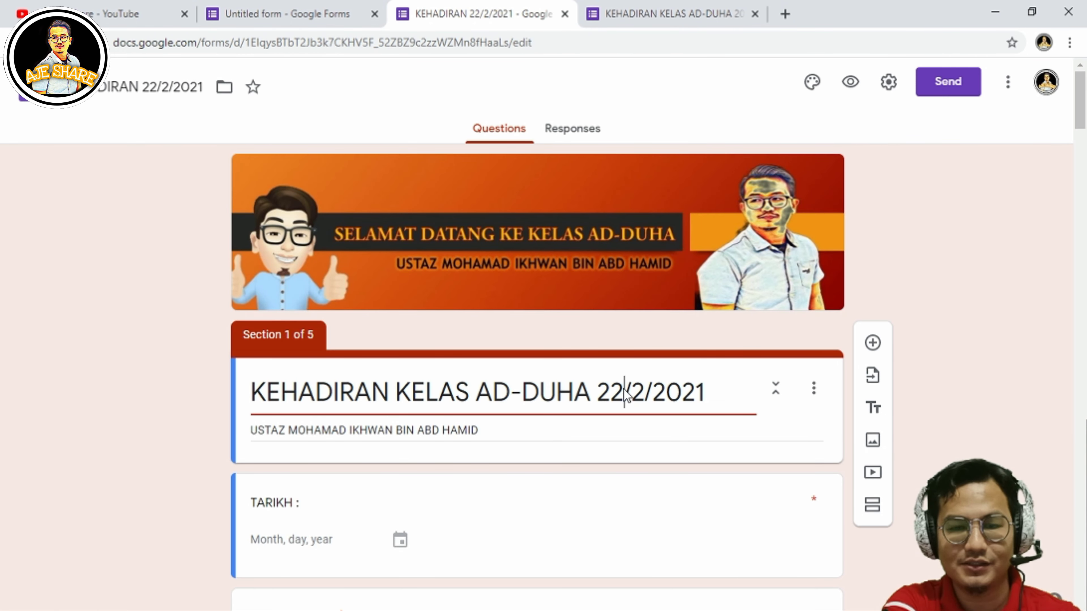
{"action": "left_click", "coordinate": [943, 379]}
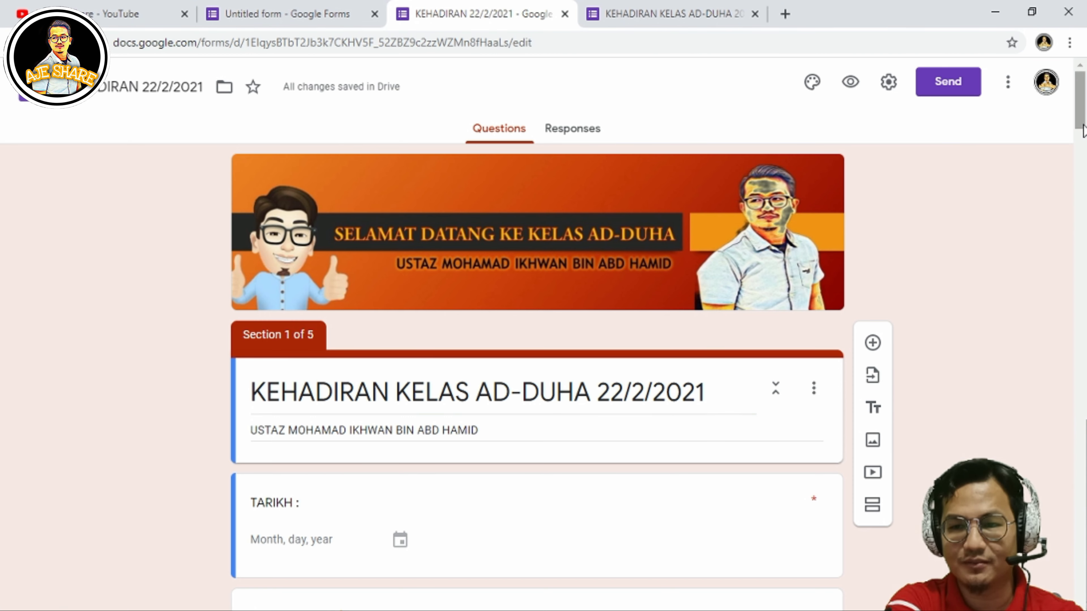
{"action": "mouse_move", "coordinate": [1084, 105]}
{"action": "left_mouse_down"}
{"action": "mouse_move", "coordinate": [1084, 163]}
{"action": "mouse_move", "coordinate": [1084, 100]}
{"action": "left_mouse_up"}
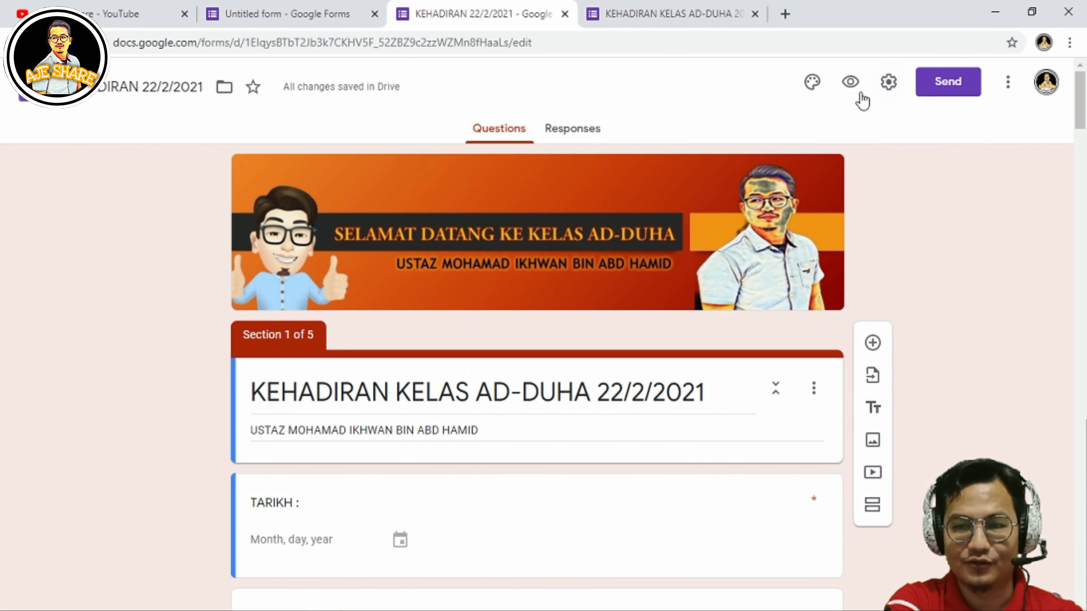
Step: Copy the form's shortened forms.gle link from the Send dialog, then close it
{"action": "left_click", "coordinate": [948, 83]}
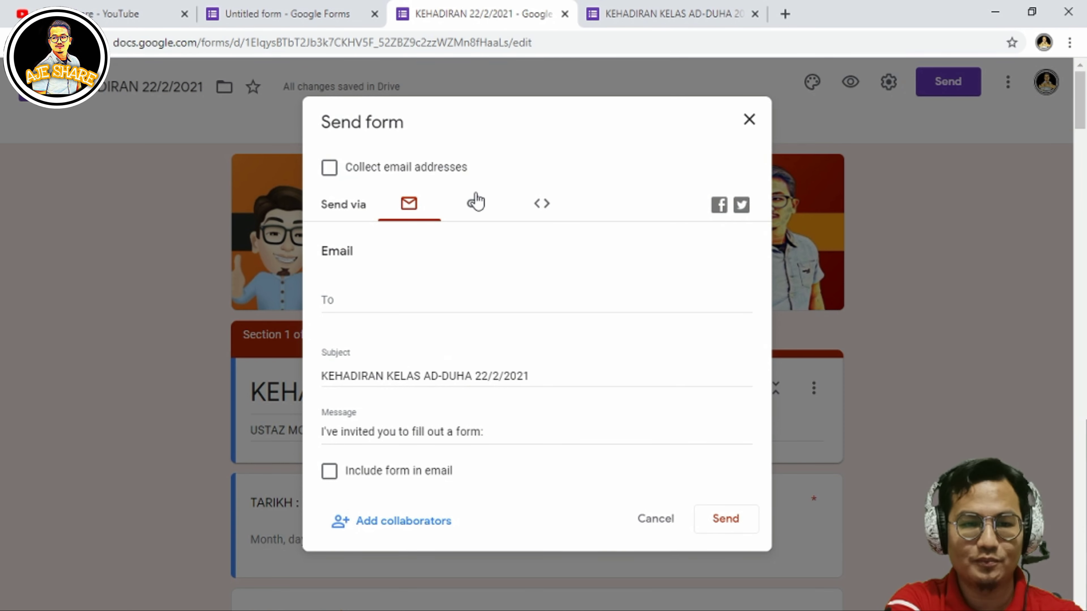
{"action": "left_click", "coordinate": [475, 204]}
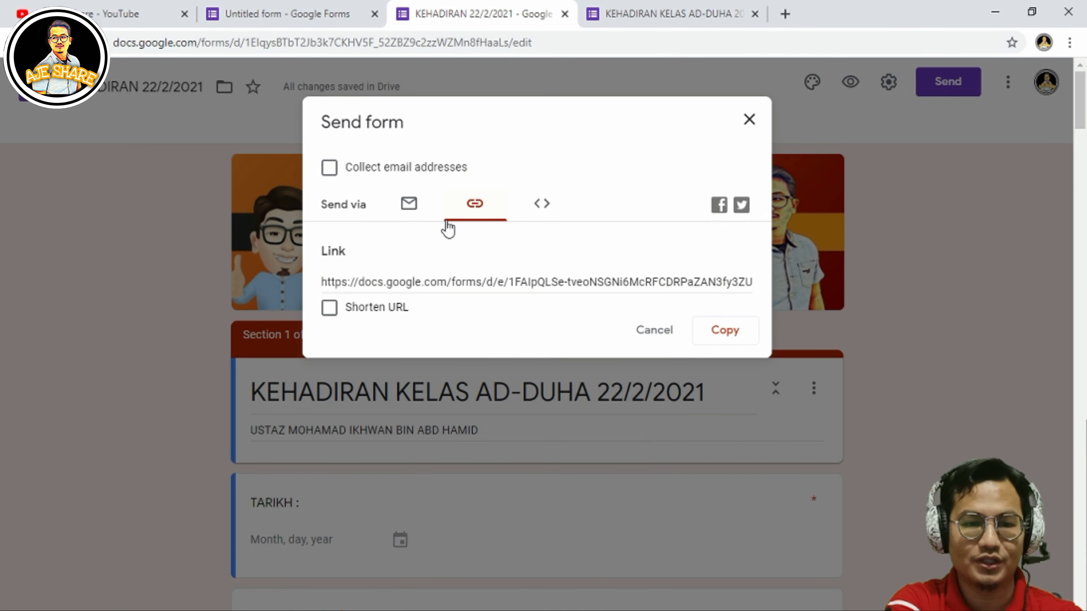
{"action": "left_click", "coordinate": [409, 283]}
{"action": "left_click", "coordinate": [329, 308]}
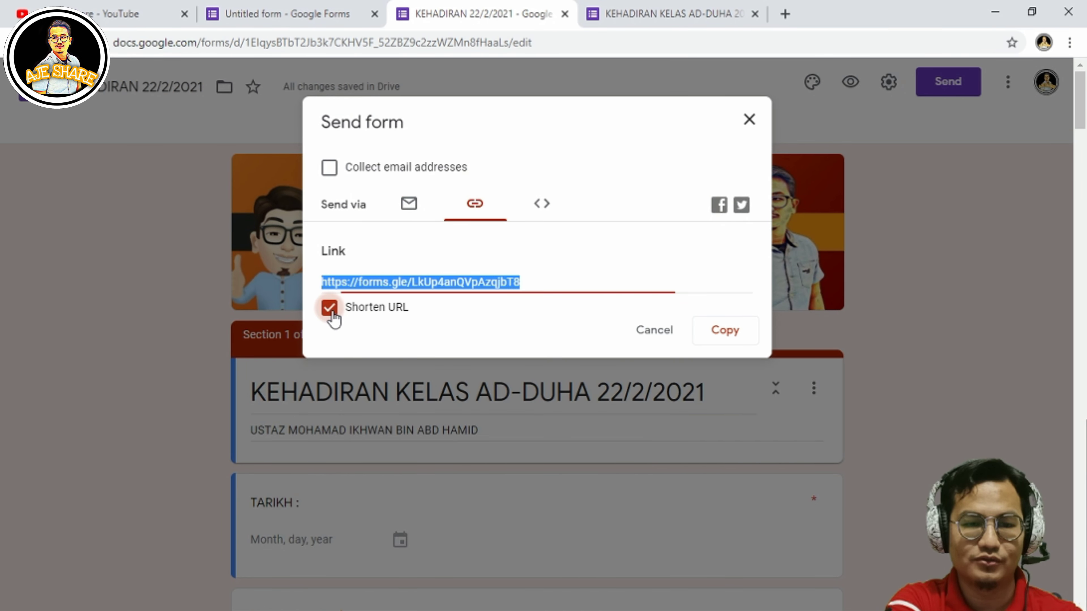
{"action": "left_click", "coordinate": [710, 331]}
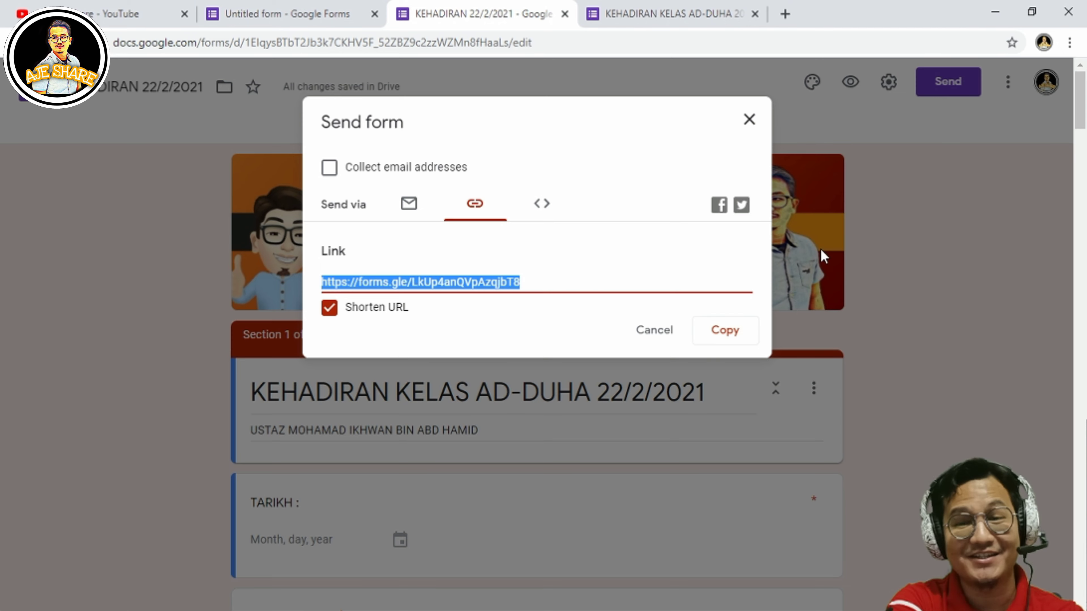
{"action": "left_click", "coordinate": [744, 122]}
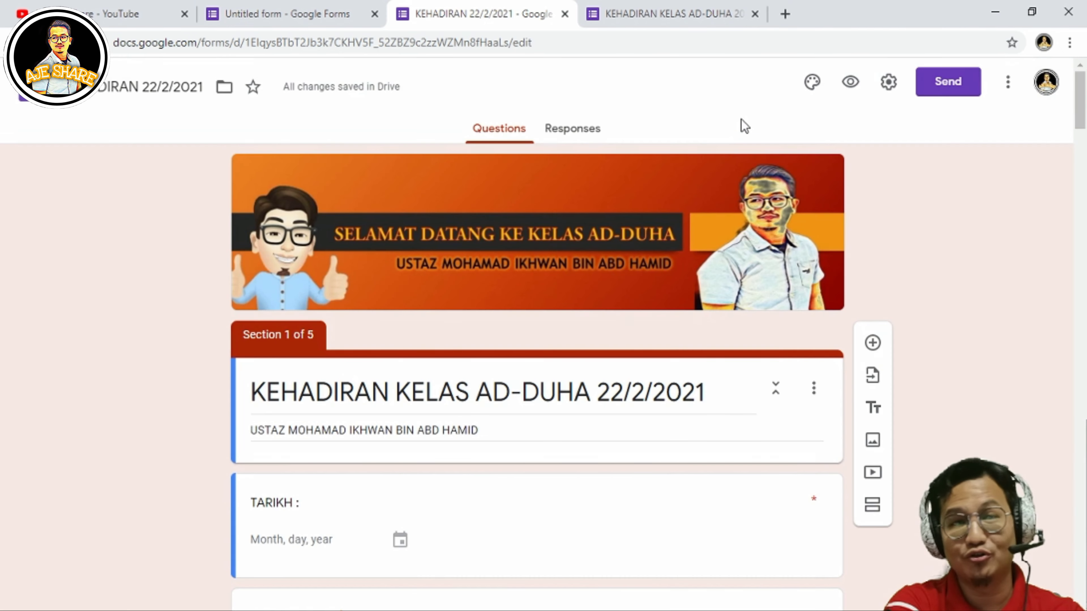